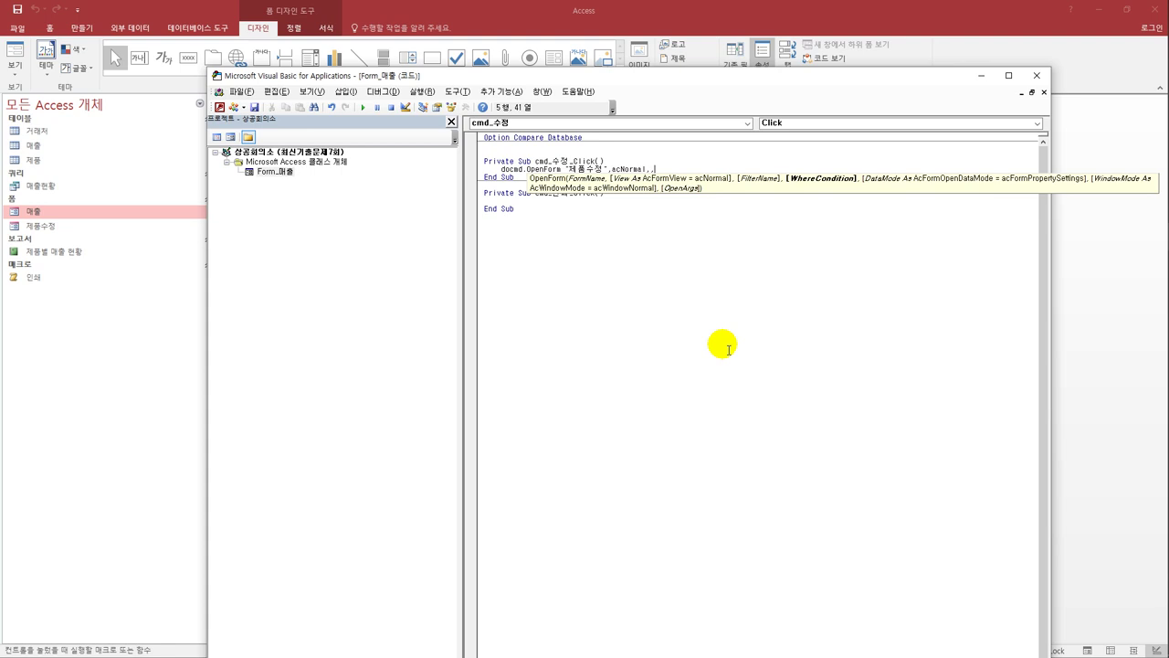
# Complete the OpenForm statement in cmd_수정_Click with data mode acFormEdit and window mode acDialog, then close the code editor and save the form
pyautogui.write(',')
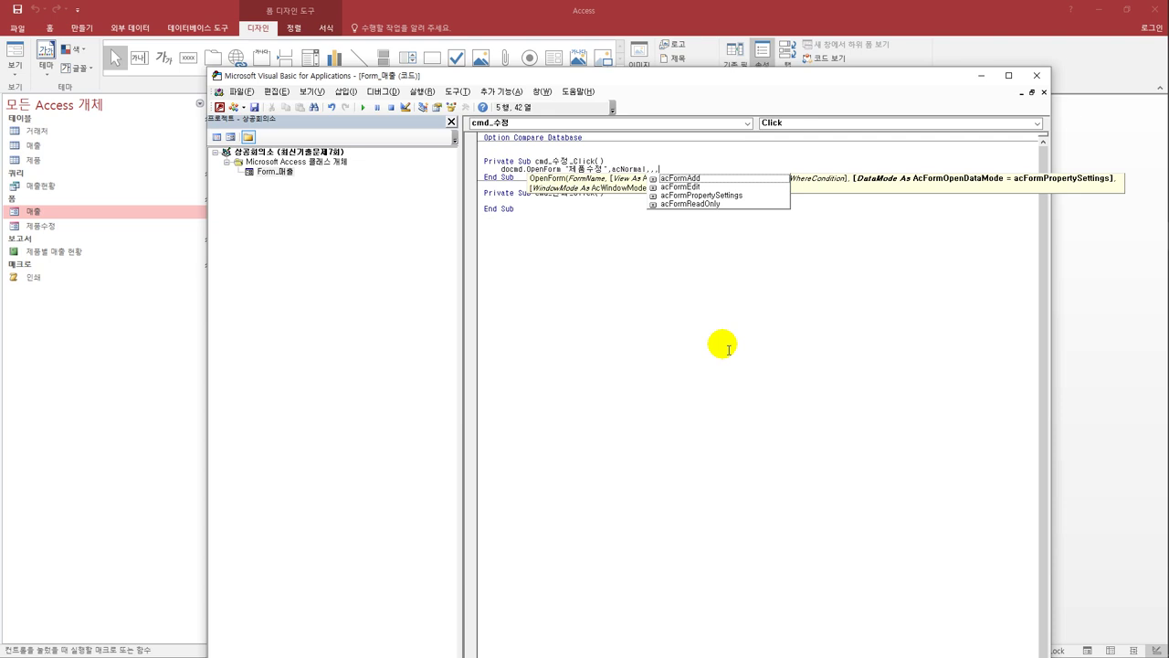
pyautogui.press('Down')
pyautogui.press('Down')
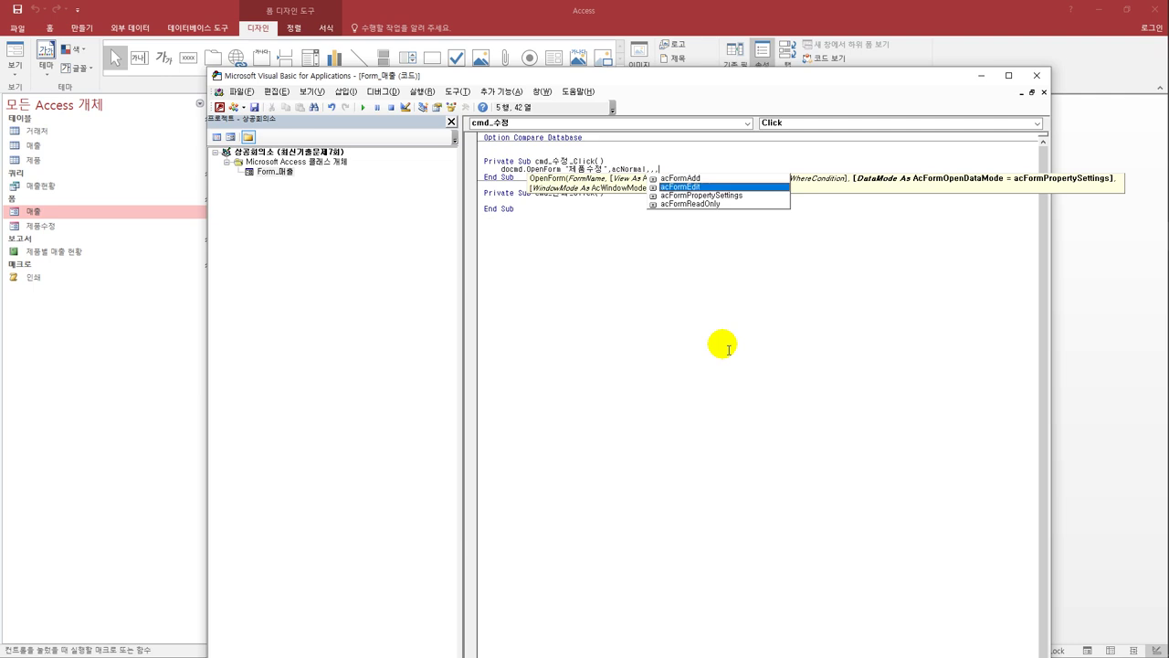
pyautogui.press('Tab')
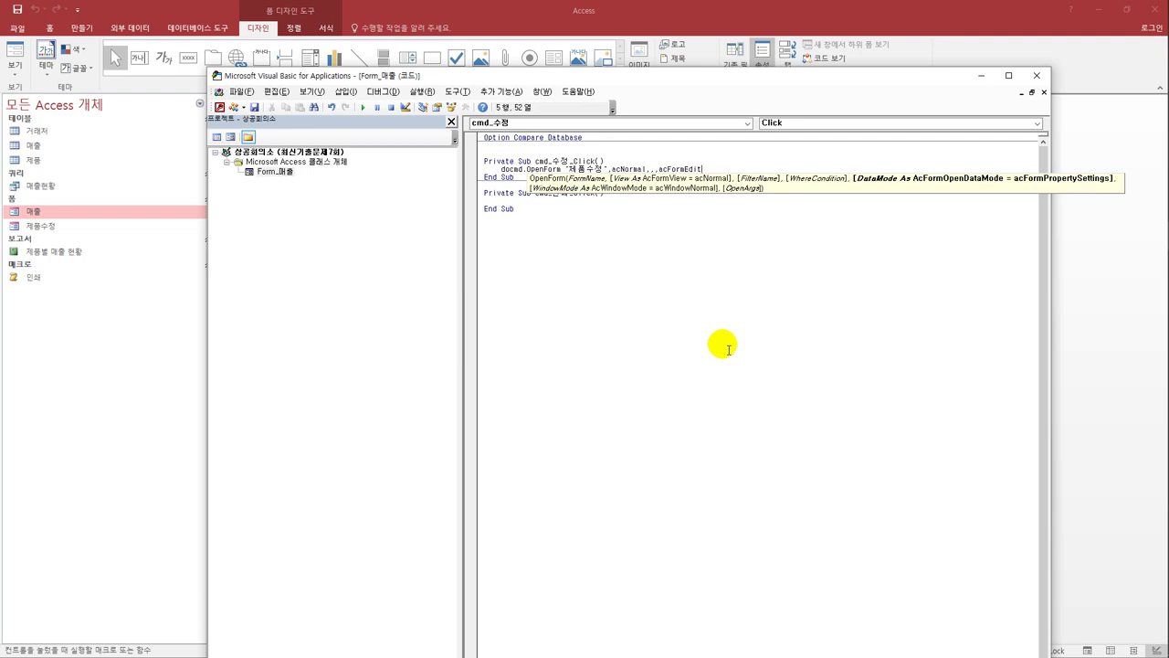
pyautogui.write(',')
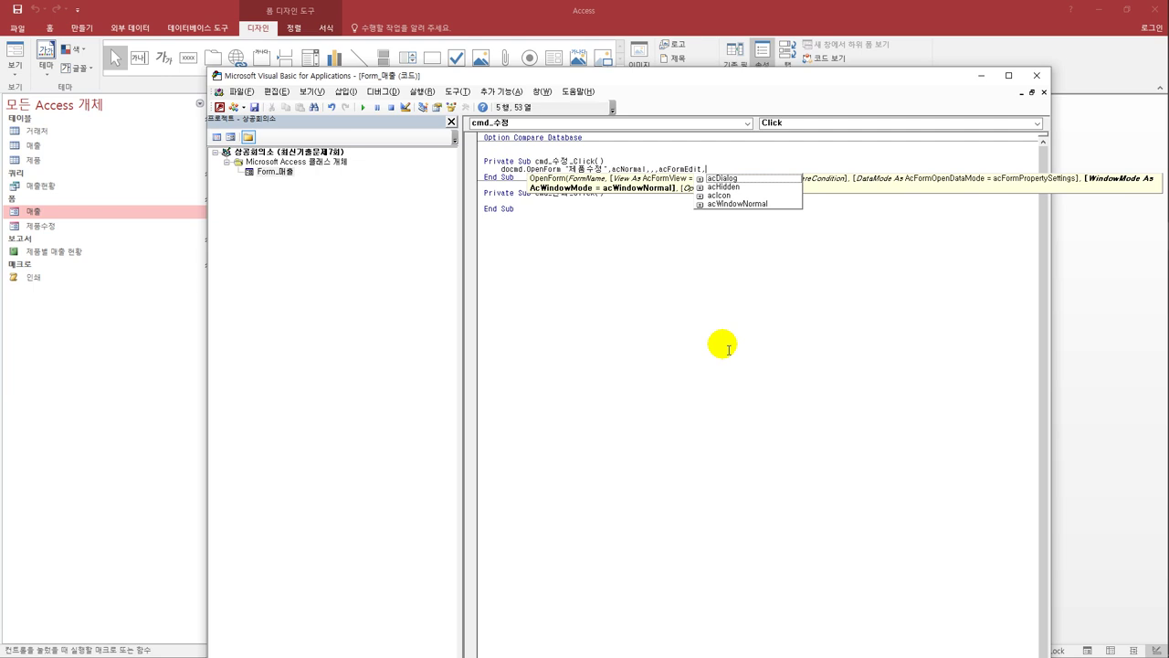
pyautogui.press('Down')
pyautogui.press('Tab')
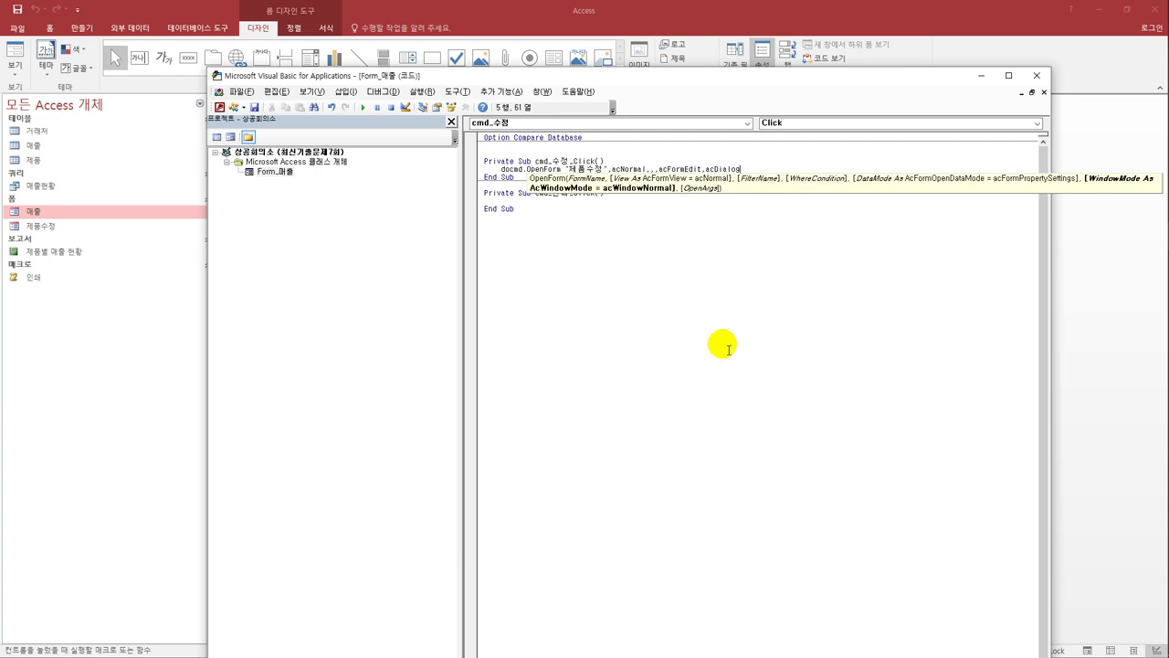
pyautogui.click(728, 349)
pyautogui.click(1037, 75)
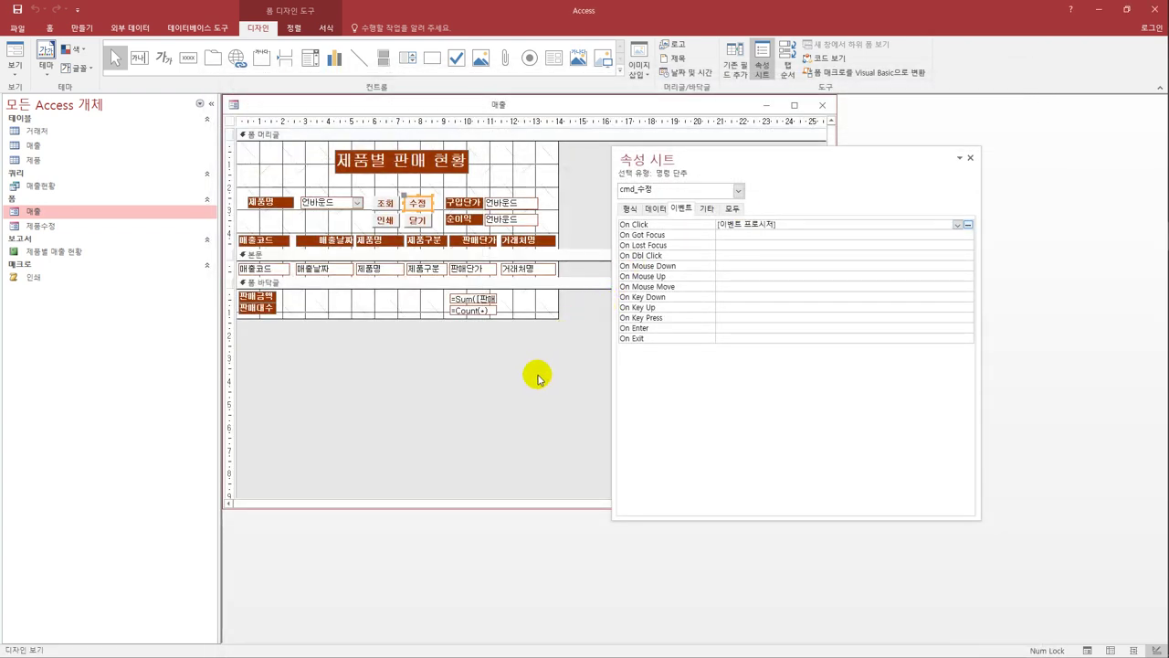
pyautogui.click(18, 11)
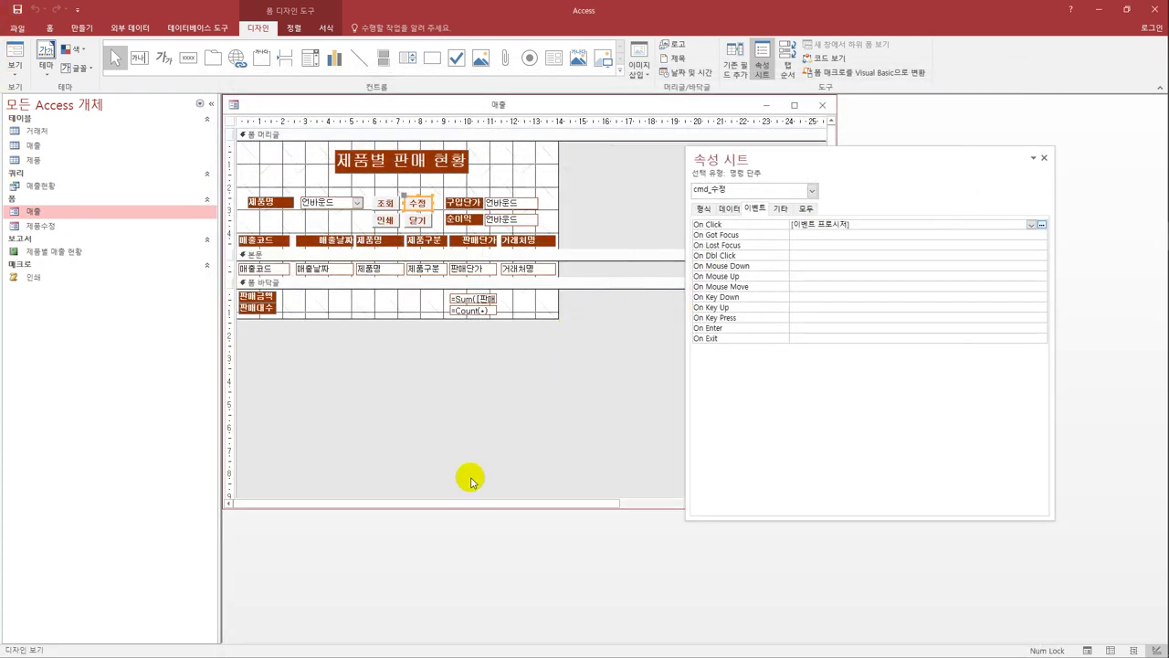
# Assign an event procedure to the On Click event of the 닫기 button and open its code
pyautogui.click(461, 446)
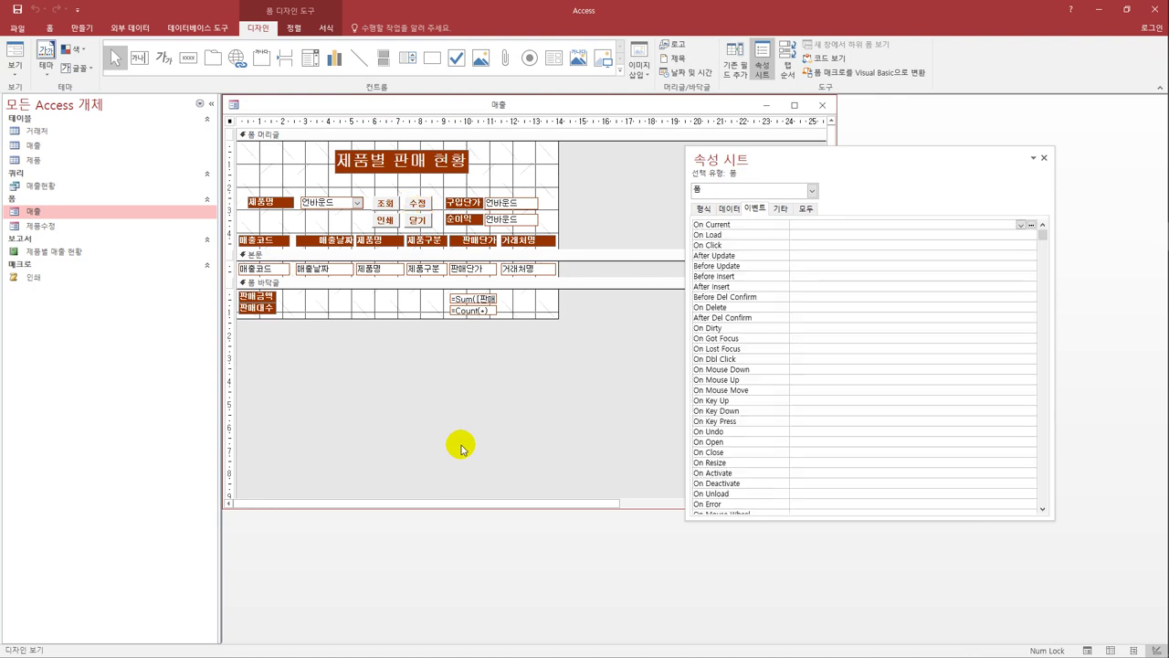
pyautogui.click(417, 222)
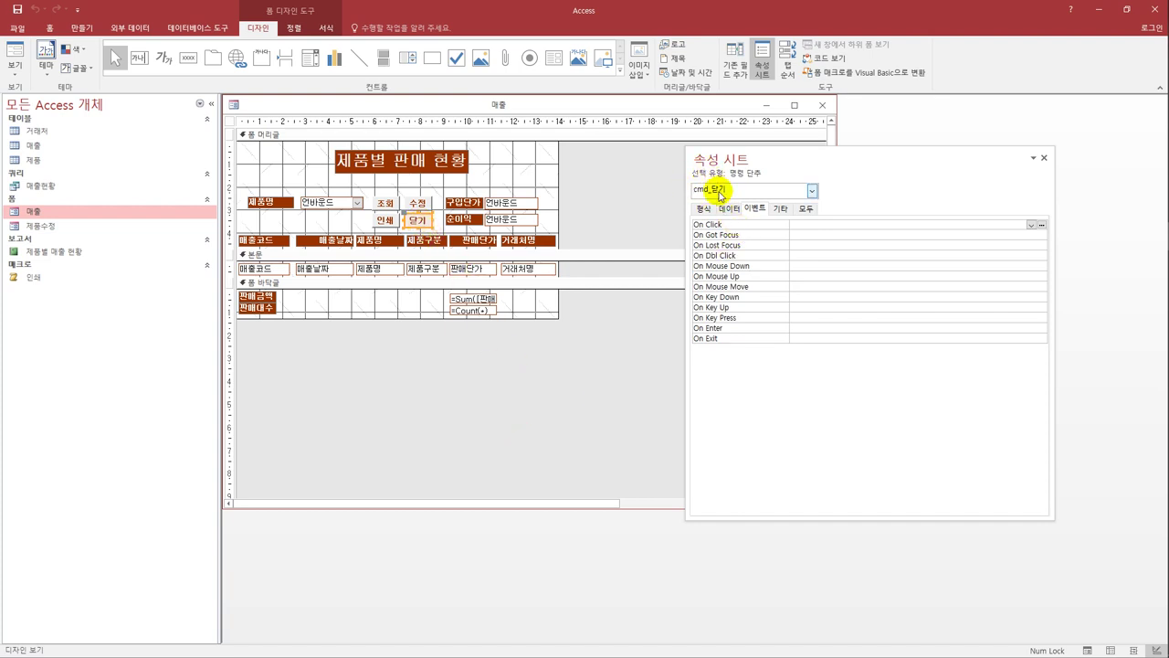
pyautogui.click(816, 224)
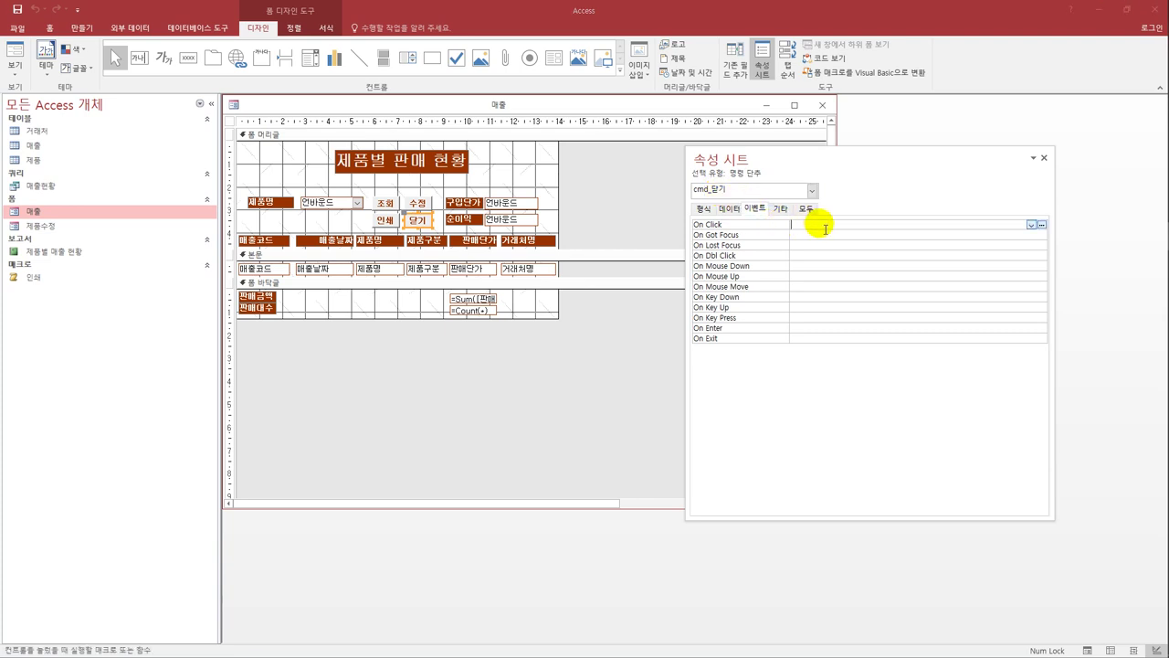
pyautogui.click(1030, 225)
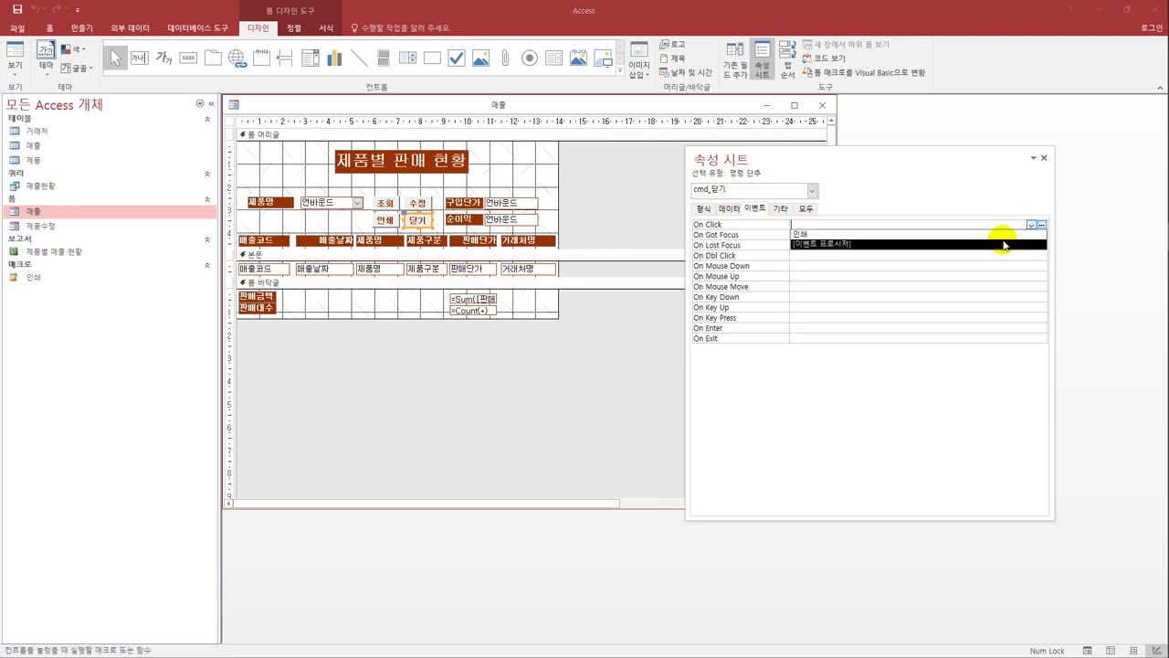
pyautogui.click(1004, 245)
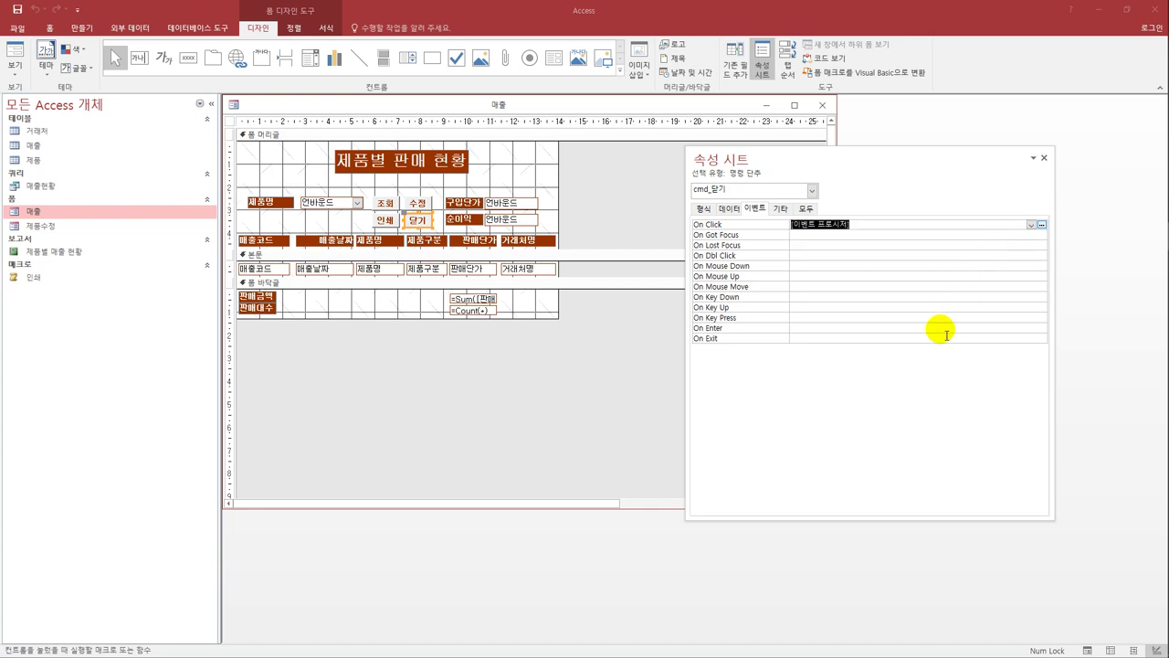
pyautogui.click(1041, 223)
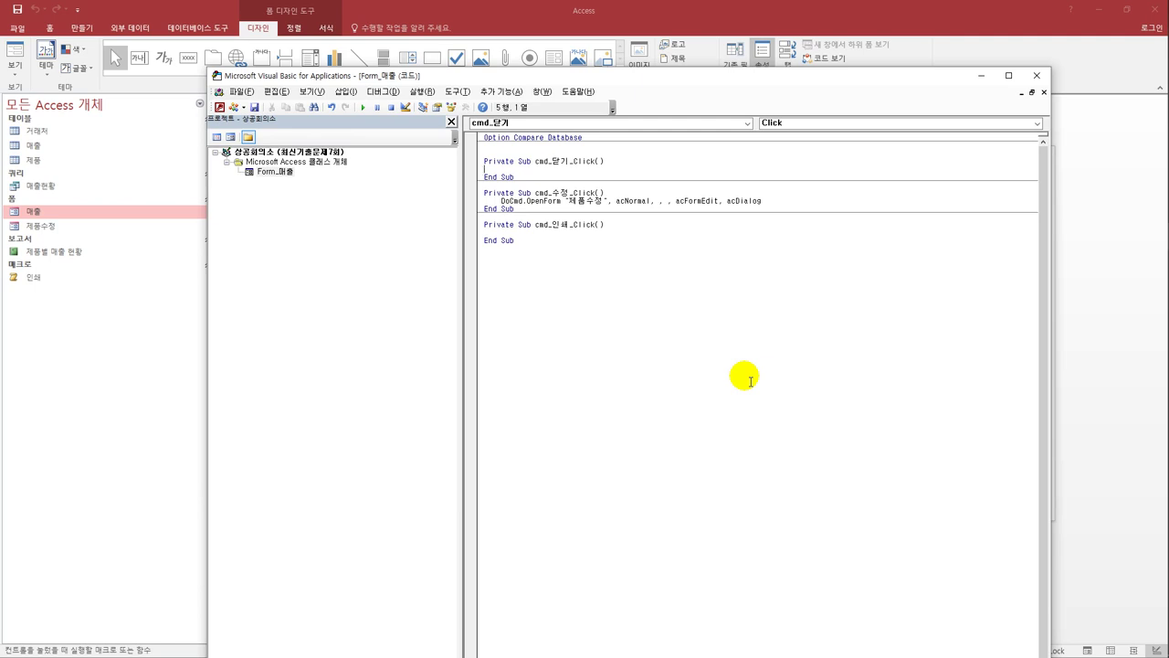
# Write DoCmd.Close acForm, "매출", acSavePrompt in the cmd_닫기_Click procedure and close the code editor
pyautogui.press('Tab')
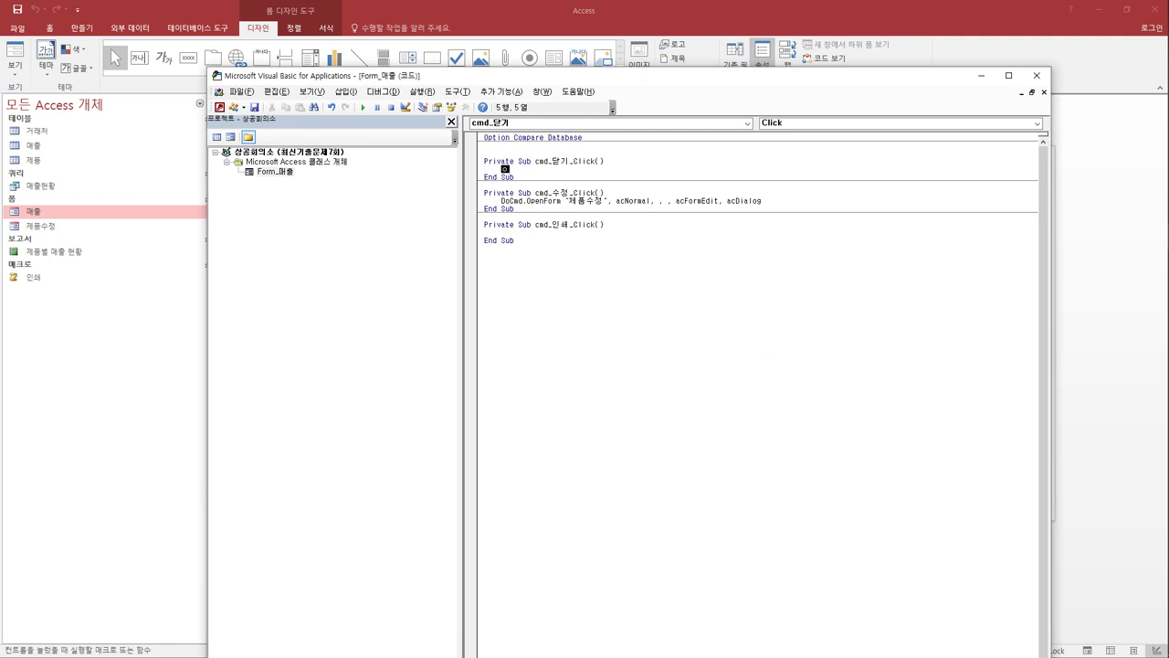
pyautogui.write('d')
pyautogui.write('i')
pyautogui.write('ocmd.')
pyautogui.write('cl')
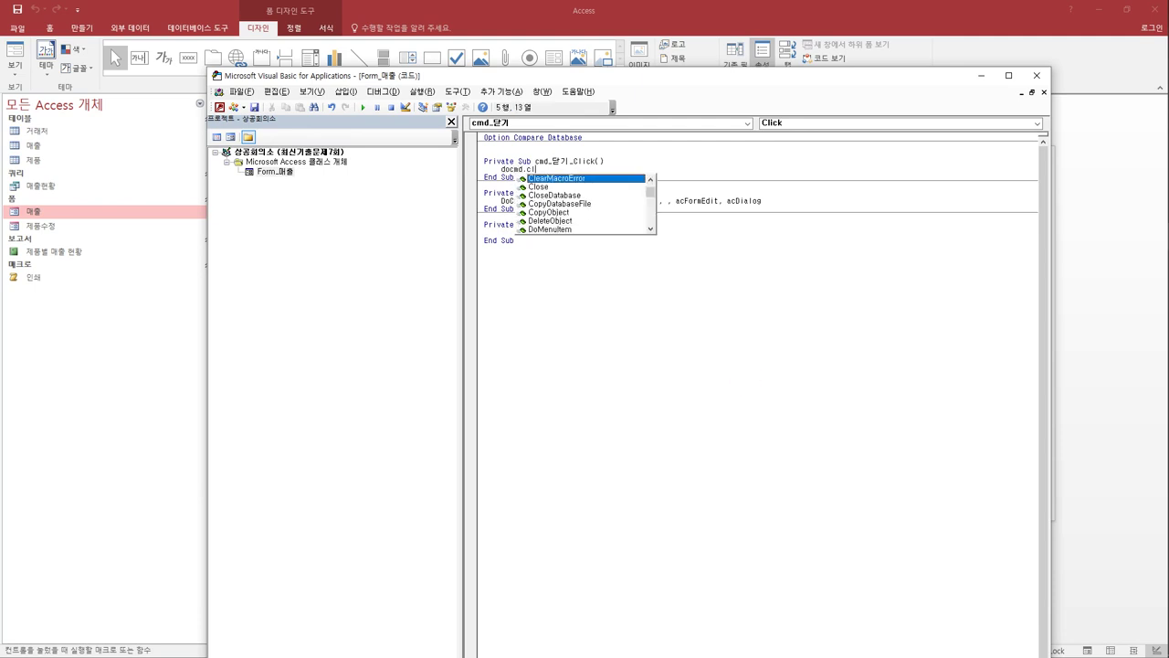
pyautogui.write('ose ')
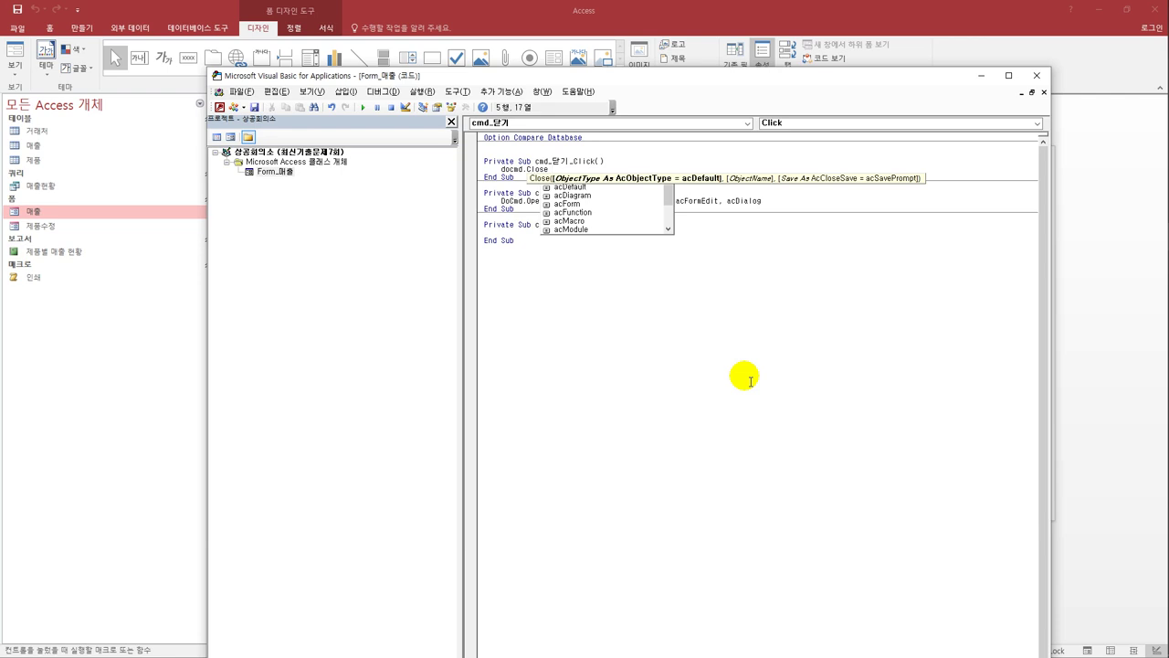
pyautogui.write('acForm')
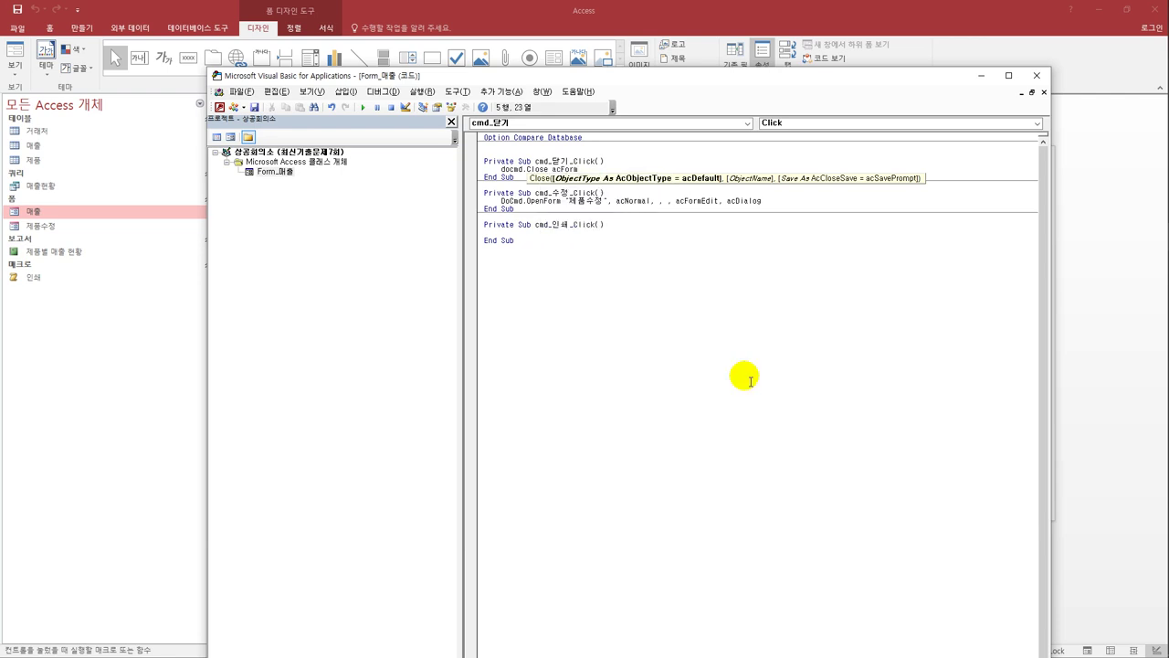
pyautogui.write(', ')
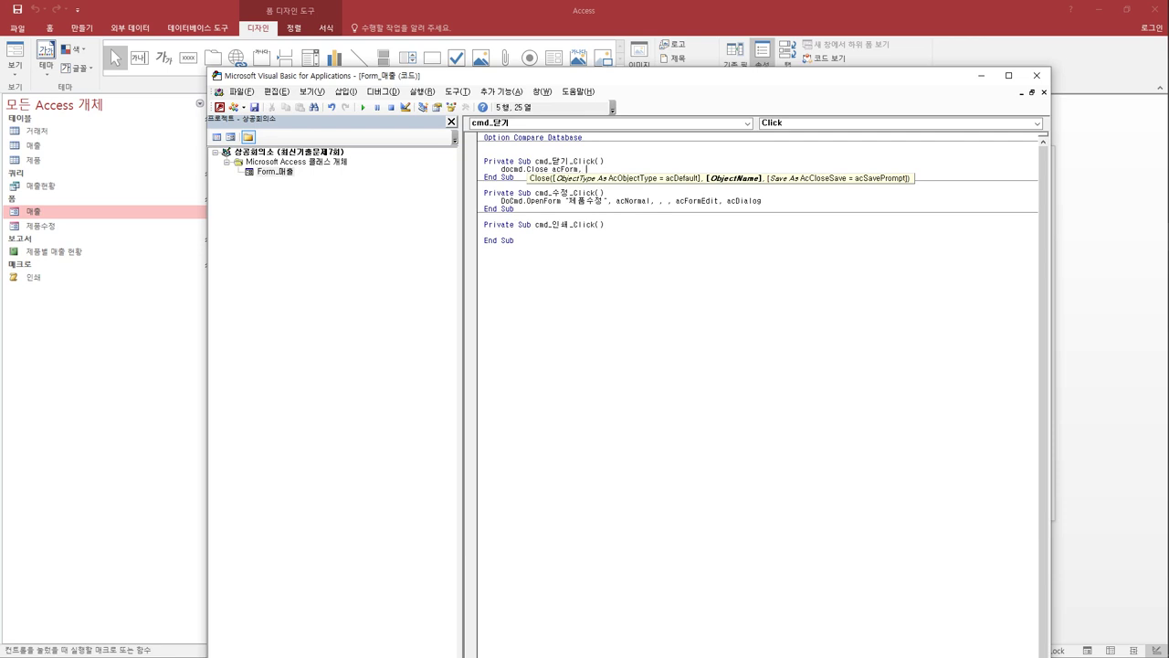
pyautogui.write('"매출",')
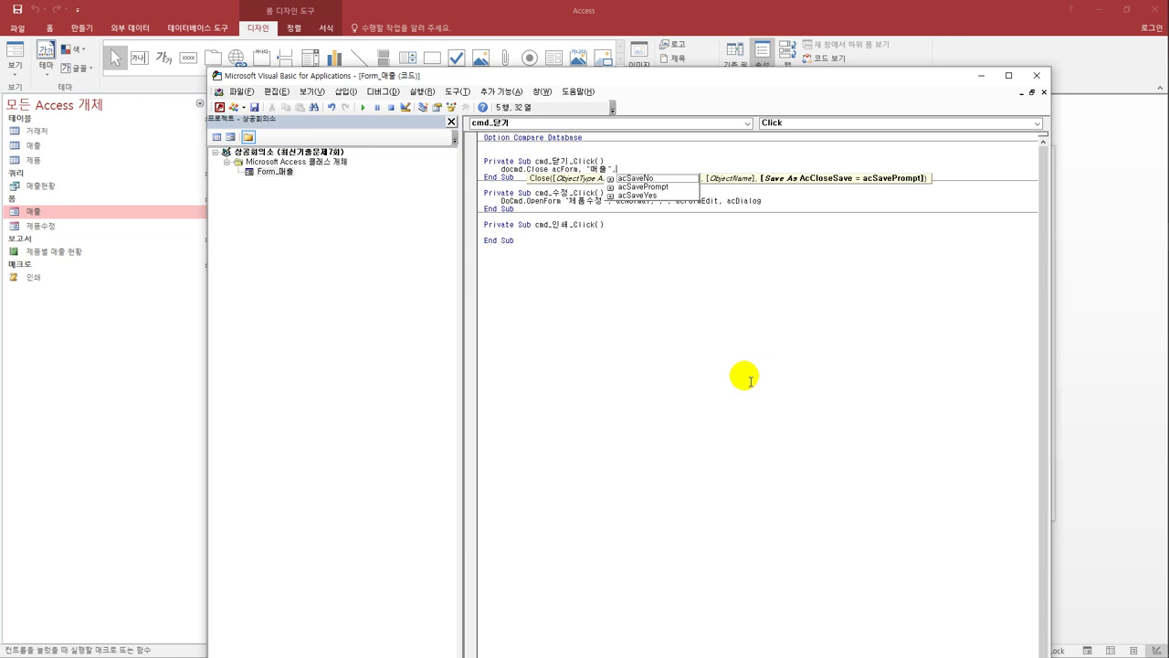
pyautogui.press('Down')
pyautogui.press('Down')
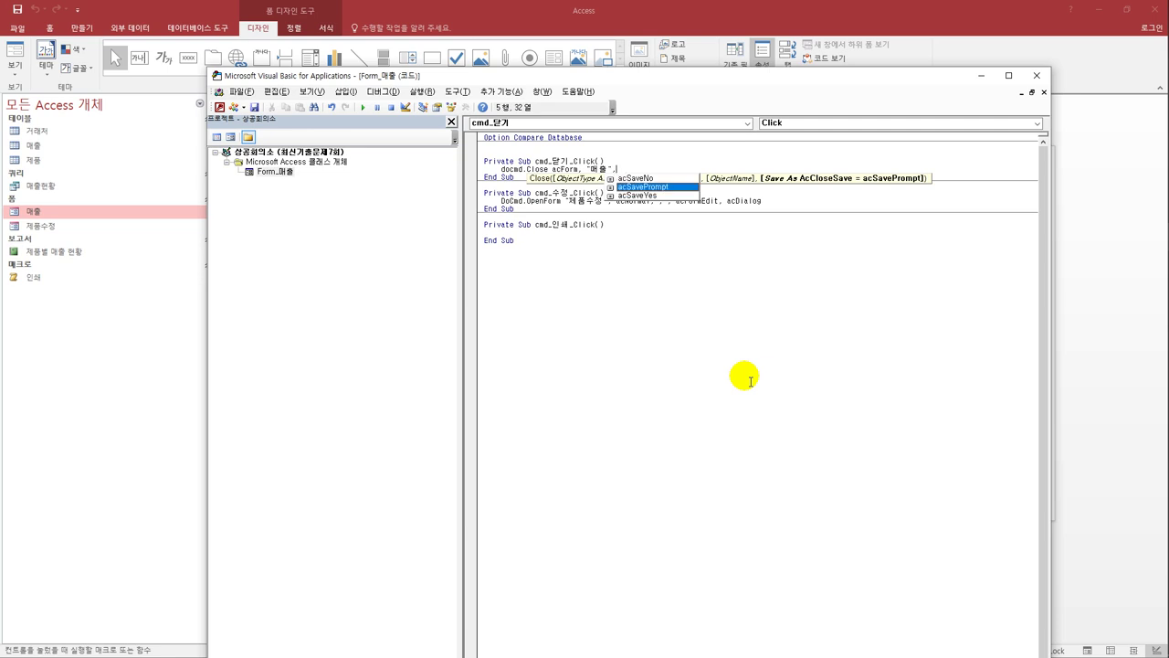
pyautogui.press('Tab')
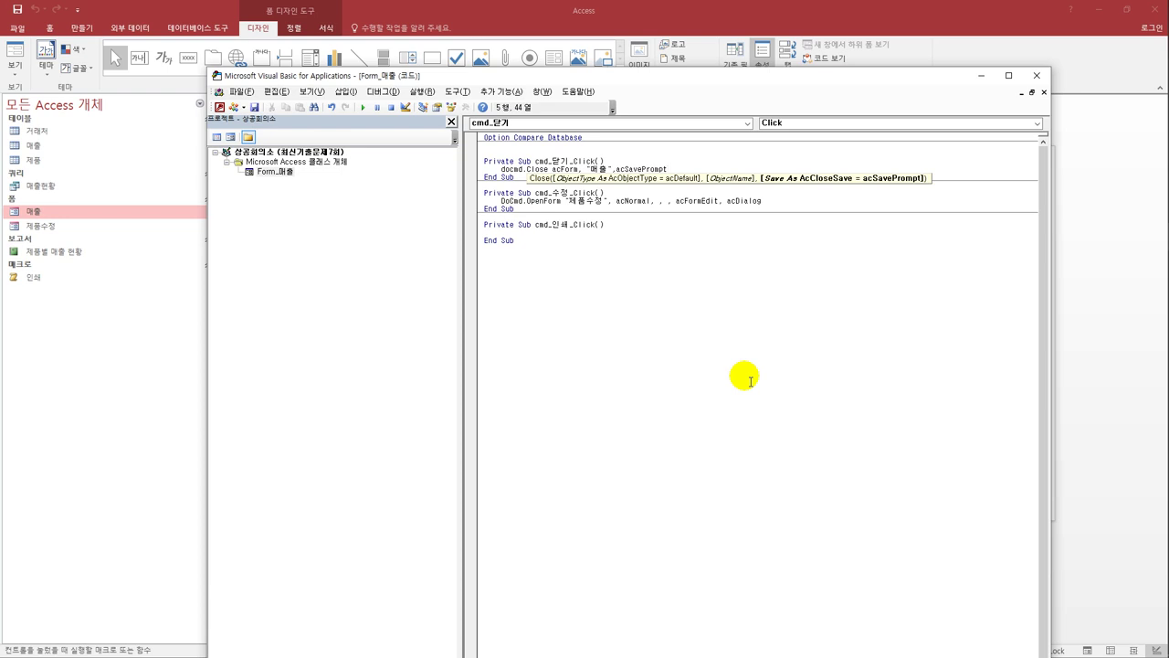
pyautogui.click(750, 381)
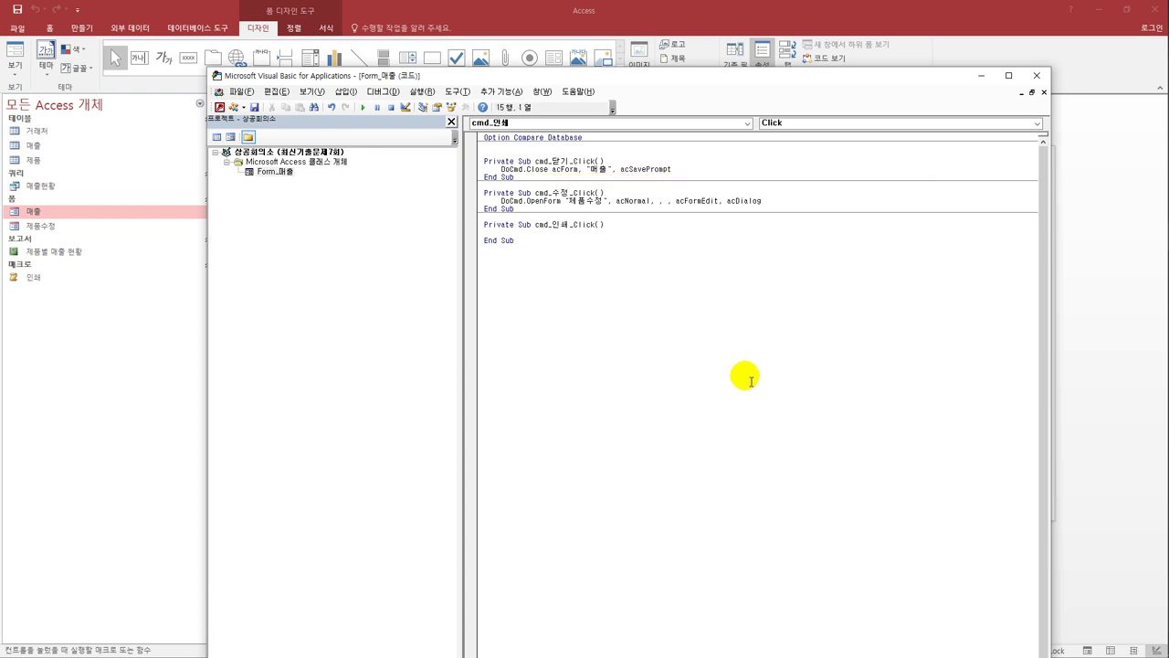
pyautogui.click(1036, 75)
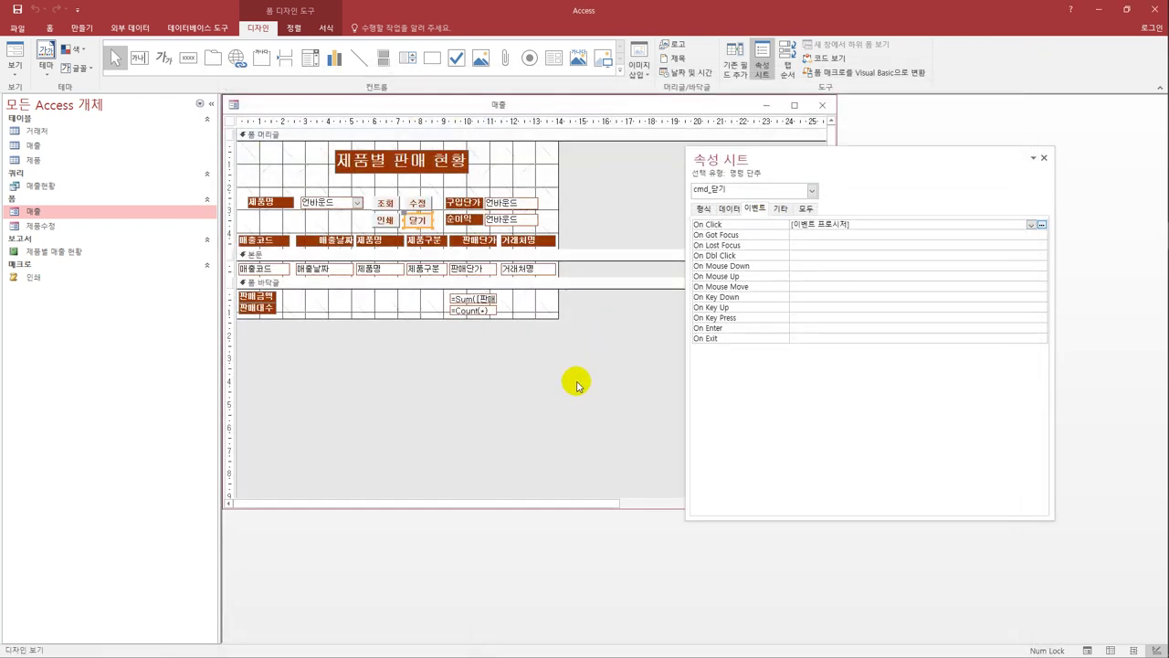
# Close the 매출 form and open the 제품별 매출 현황 report in Design view
pyautogui.click(820, 106)
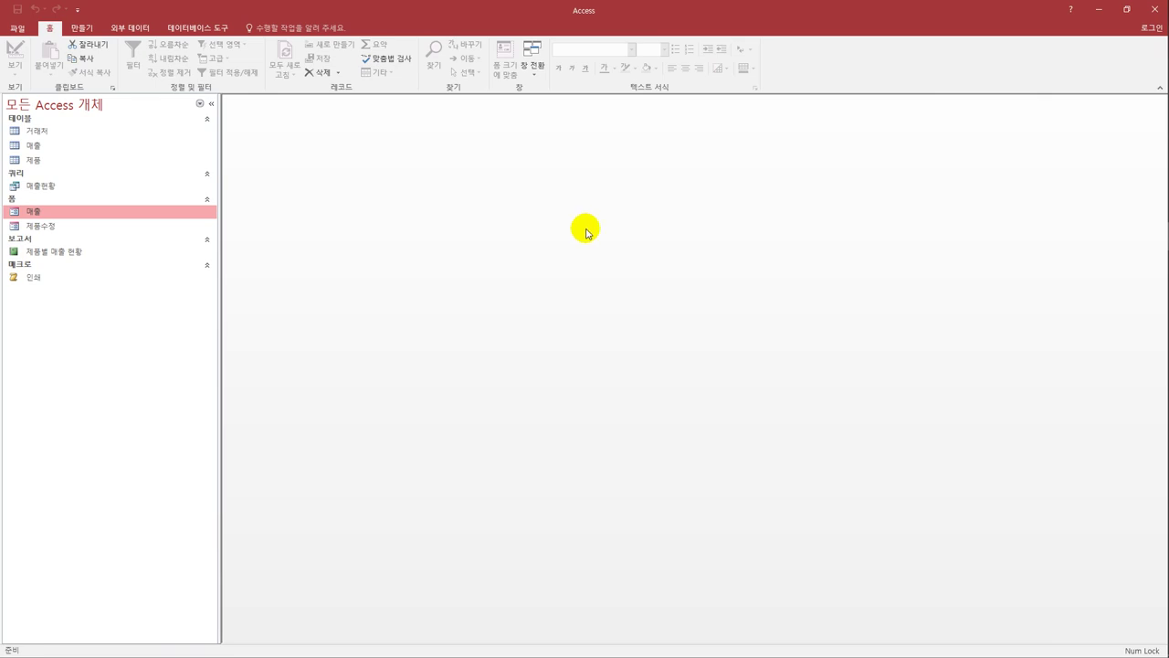
pyautogui.click(86, 256)
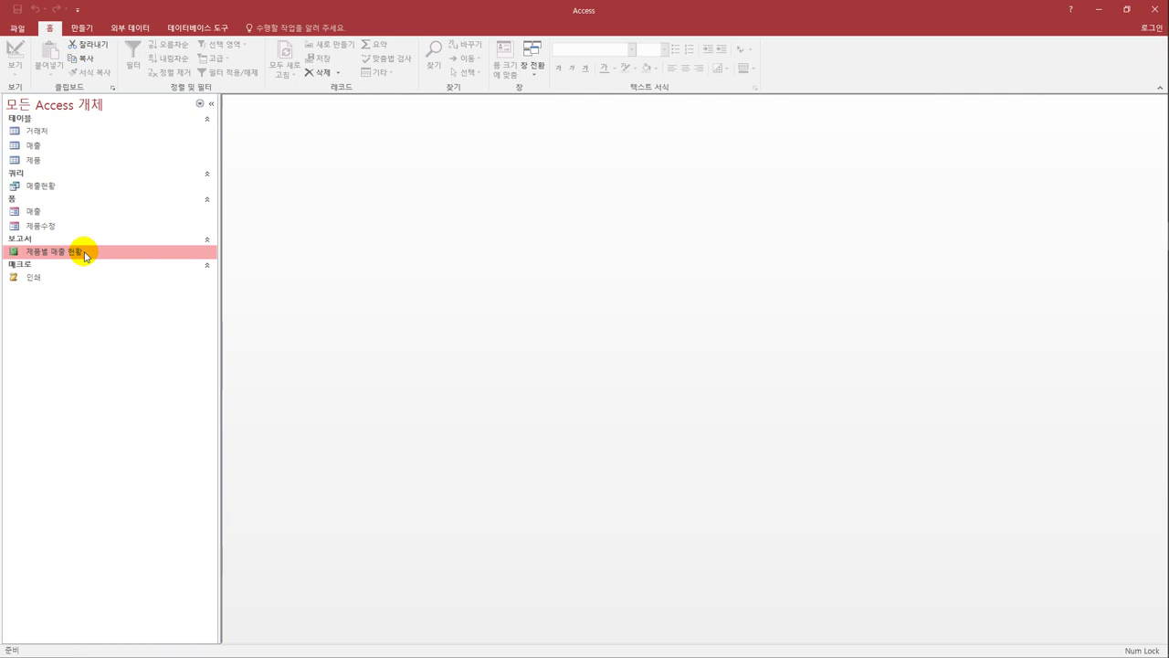
pyautogui.rightClick(86, 257)
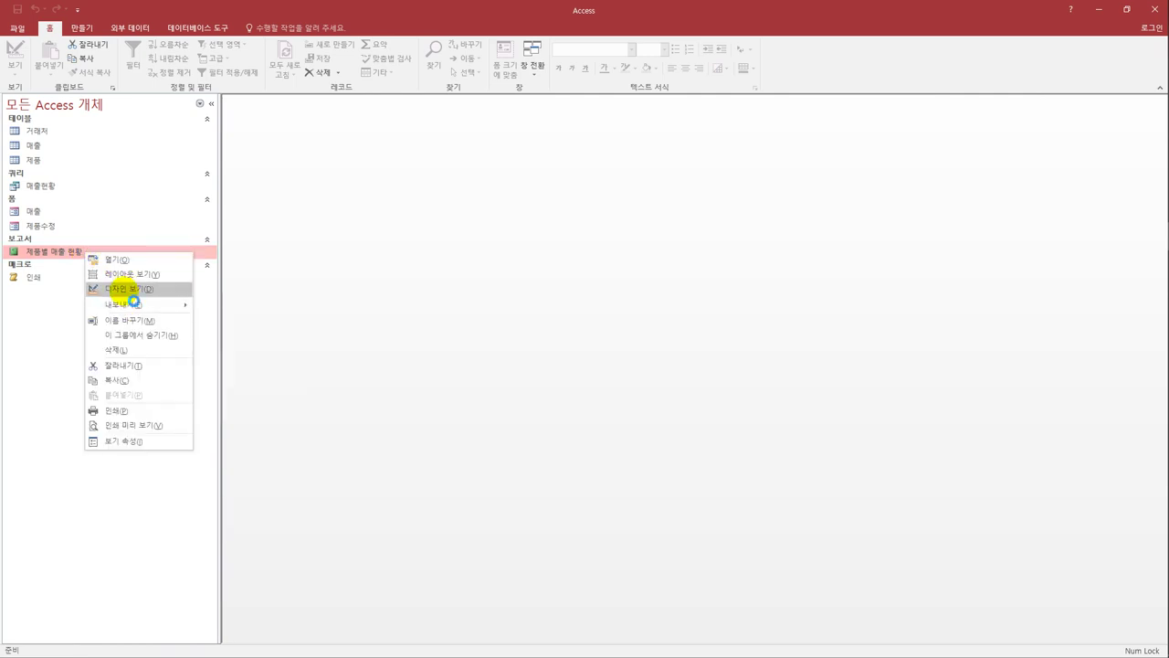
pyautogui.click(128, 289)
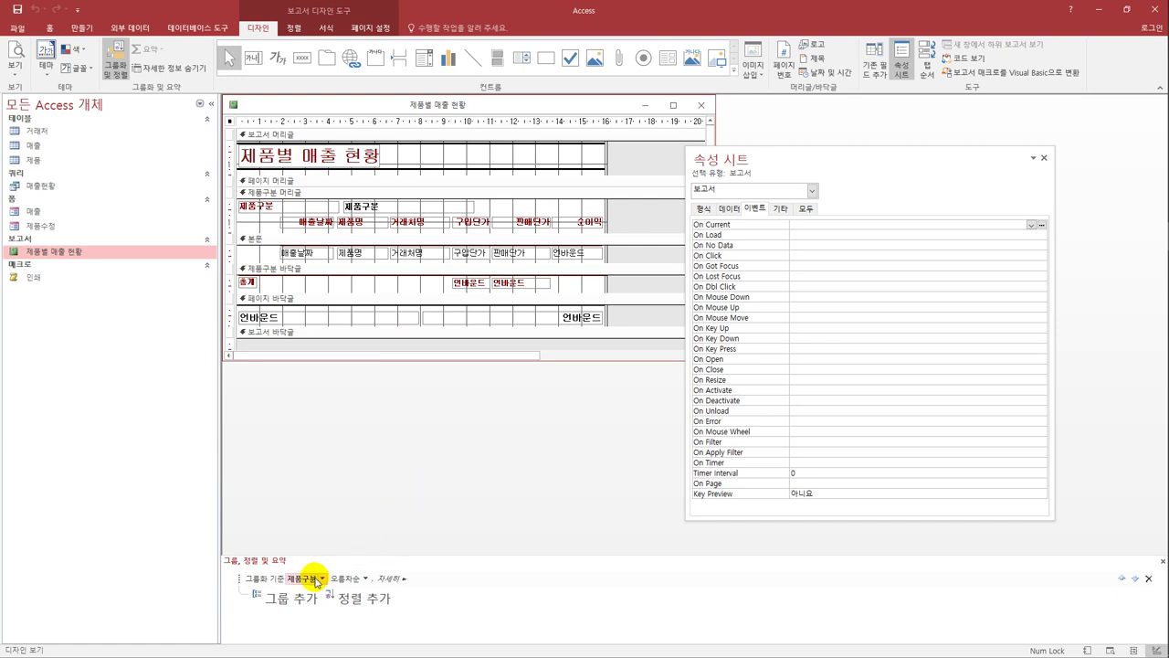
# Add ascending sort levels on 매출날짜, 제품명 and 거래처명 beneath the 제품구분 group of the report
pyautogui.click(363, 598)
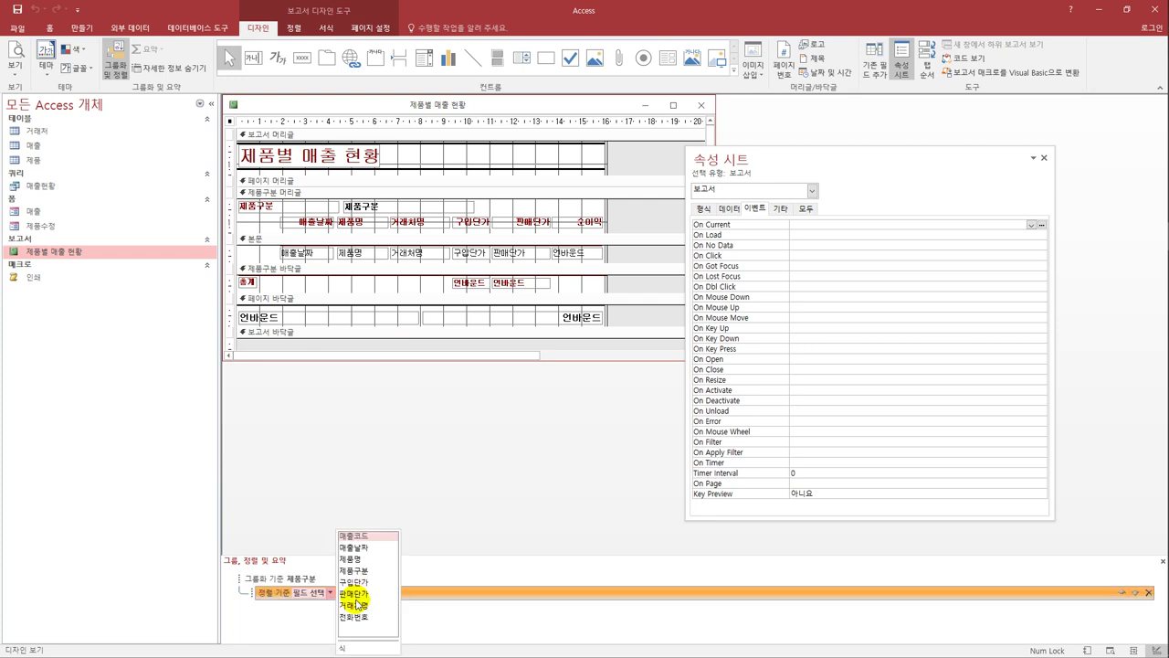
pyautogui.click(354, 547)
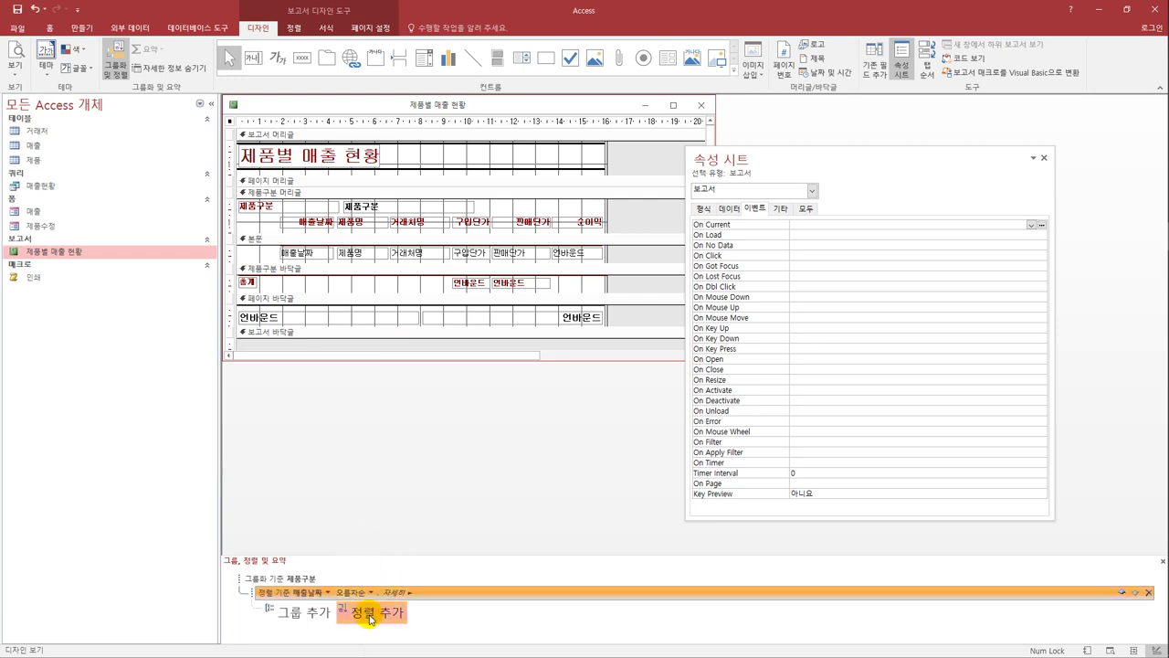
pyautogui.click(375, 612)
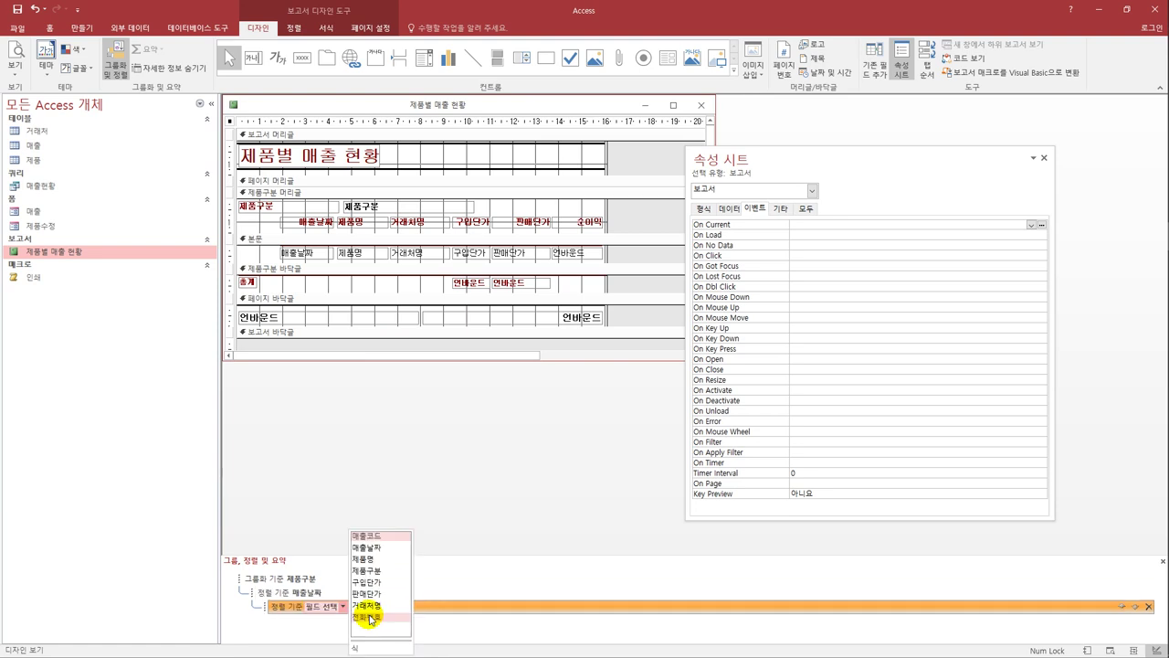
pyautogui.click(369, 558)
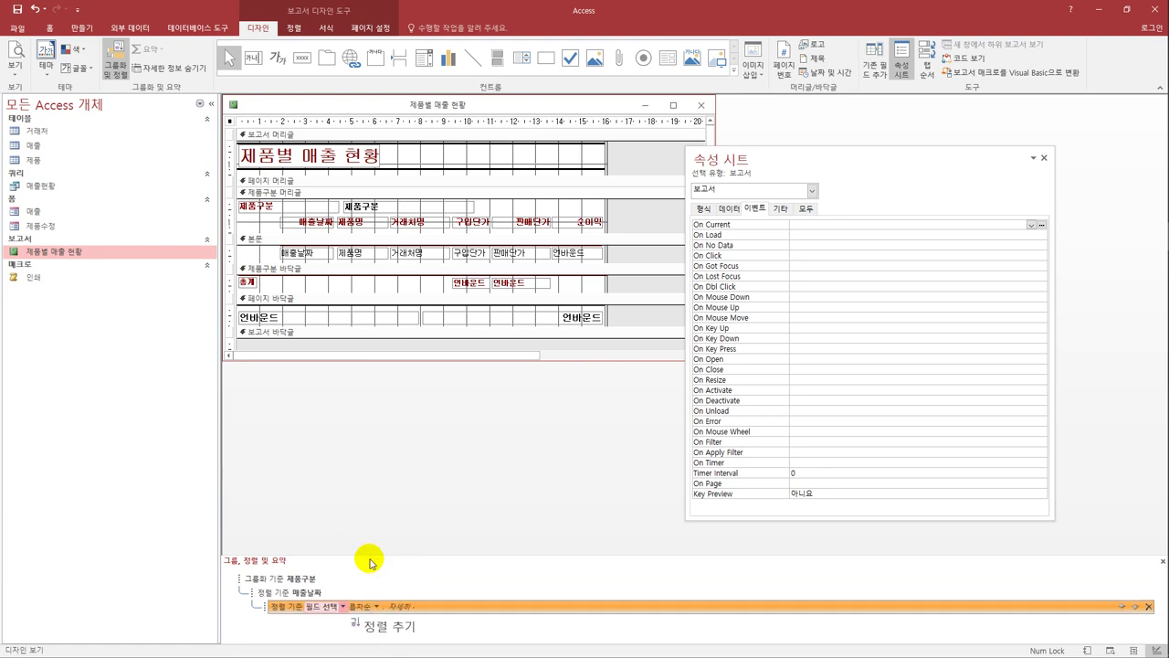
pyautogui.click(372, 627)
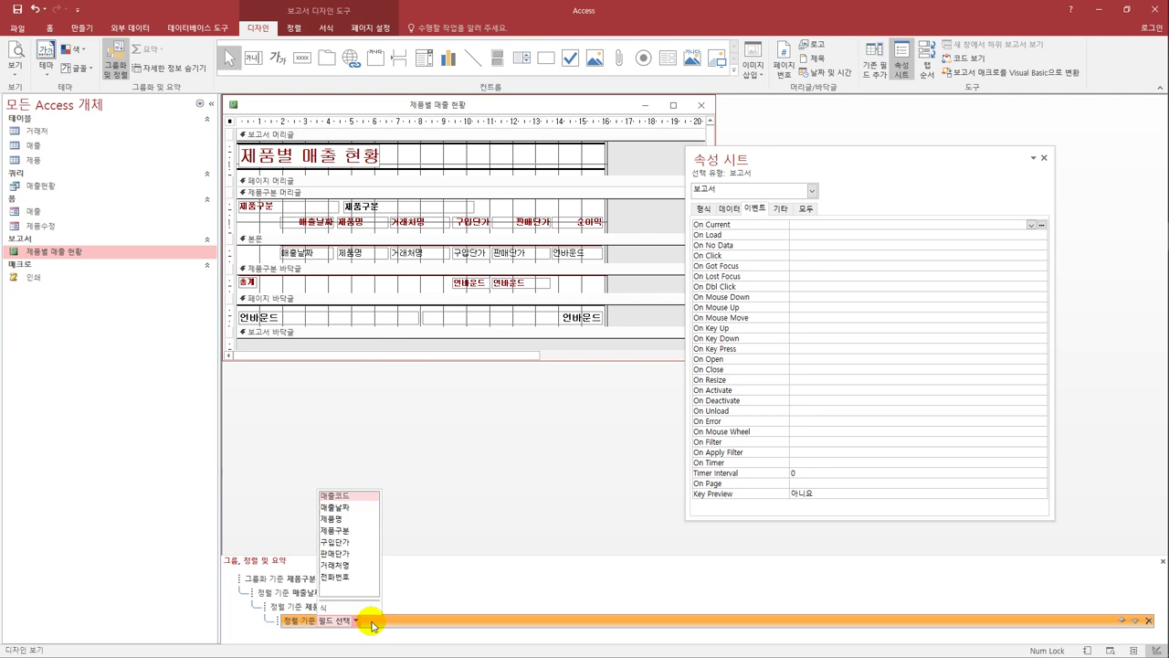
pyautogui.click(351, 565)
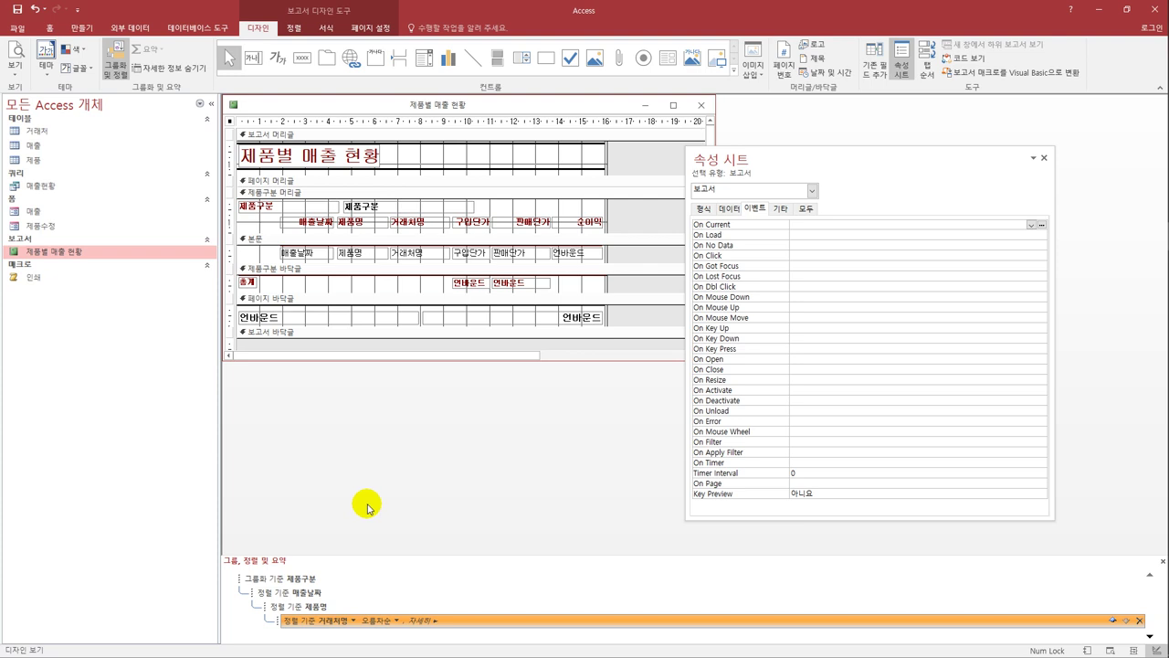
# Set the control source of the txt_순이익 text box in the detail section to =[판매단가]-[구입단가]
pyautogui.click(563, 255)
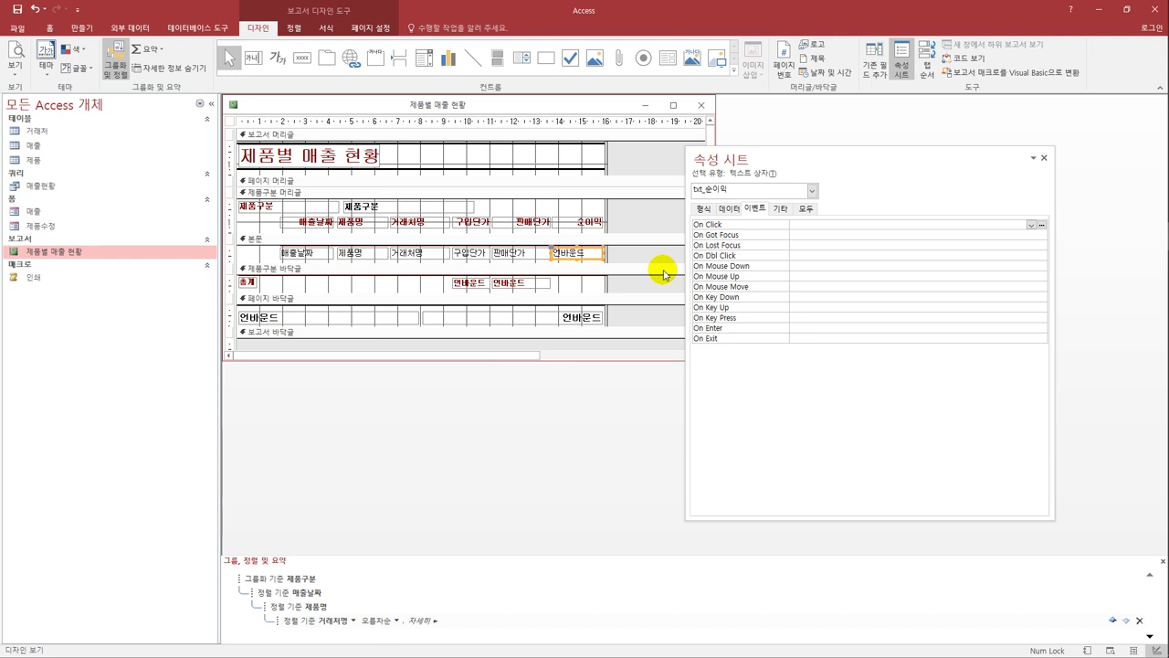
pyautogui.click(727, 208)
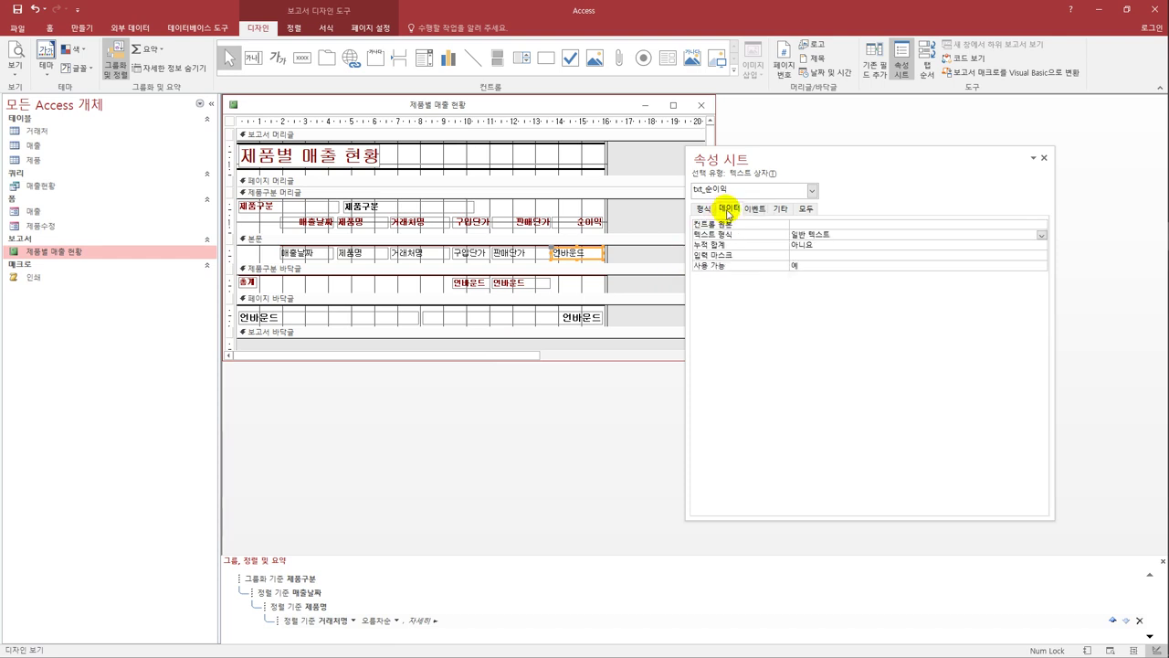
pyautogui.click(811, 225)
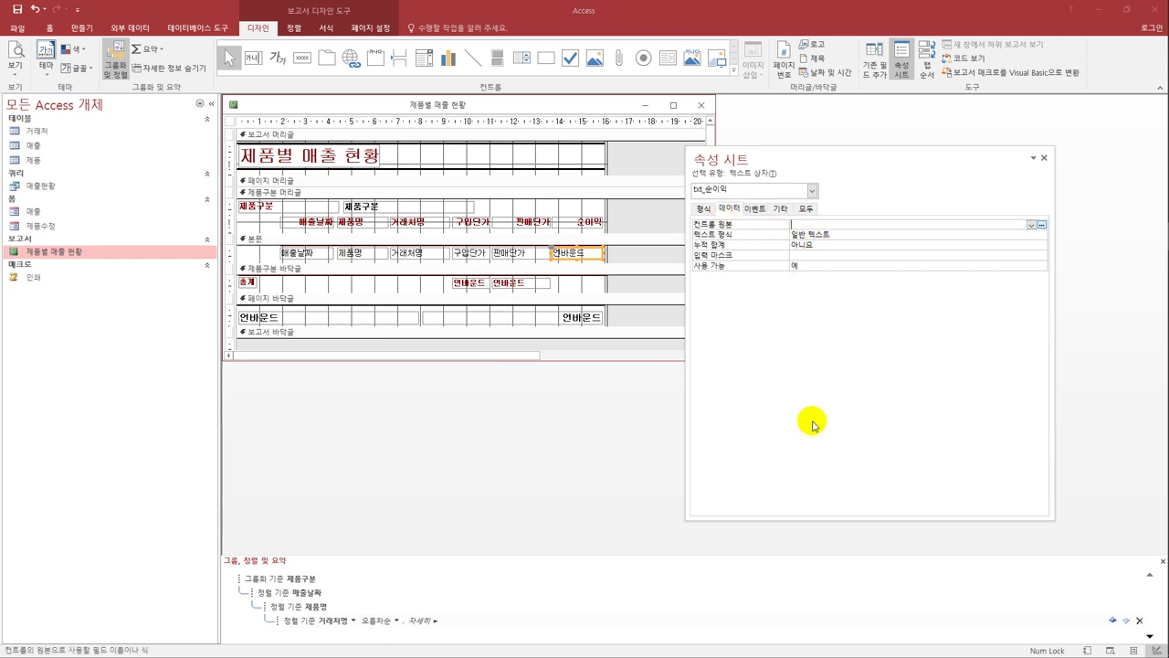
pyautogui.write('=[판매단가')
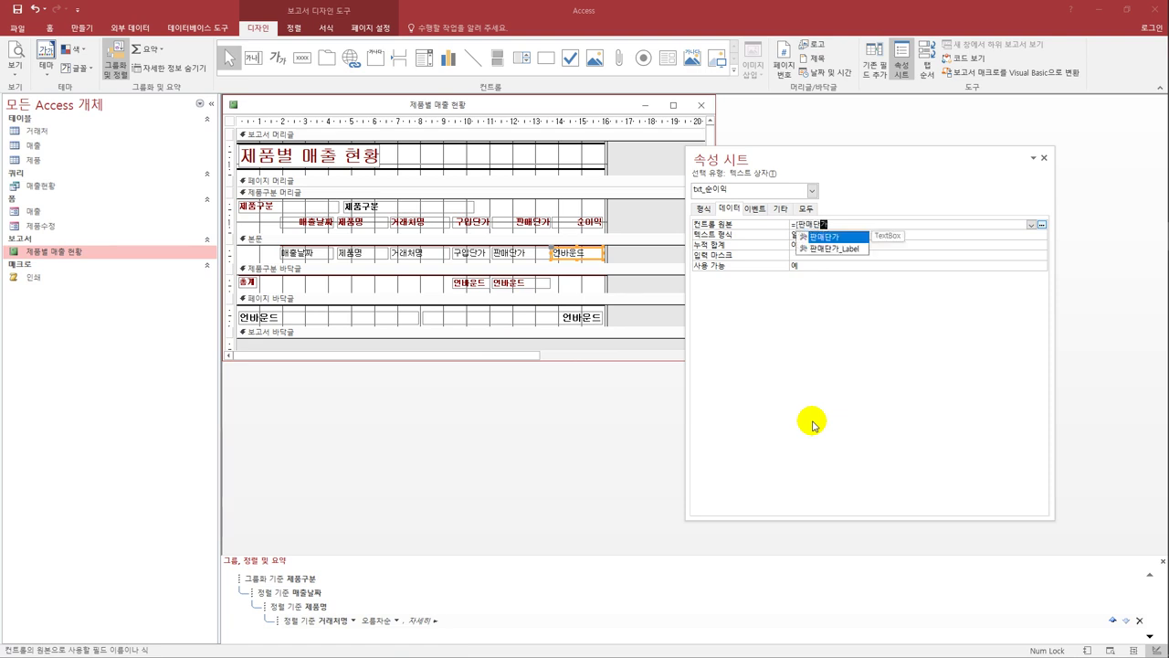
pyautogui.write(']-[')
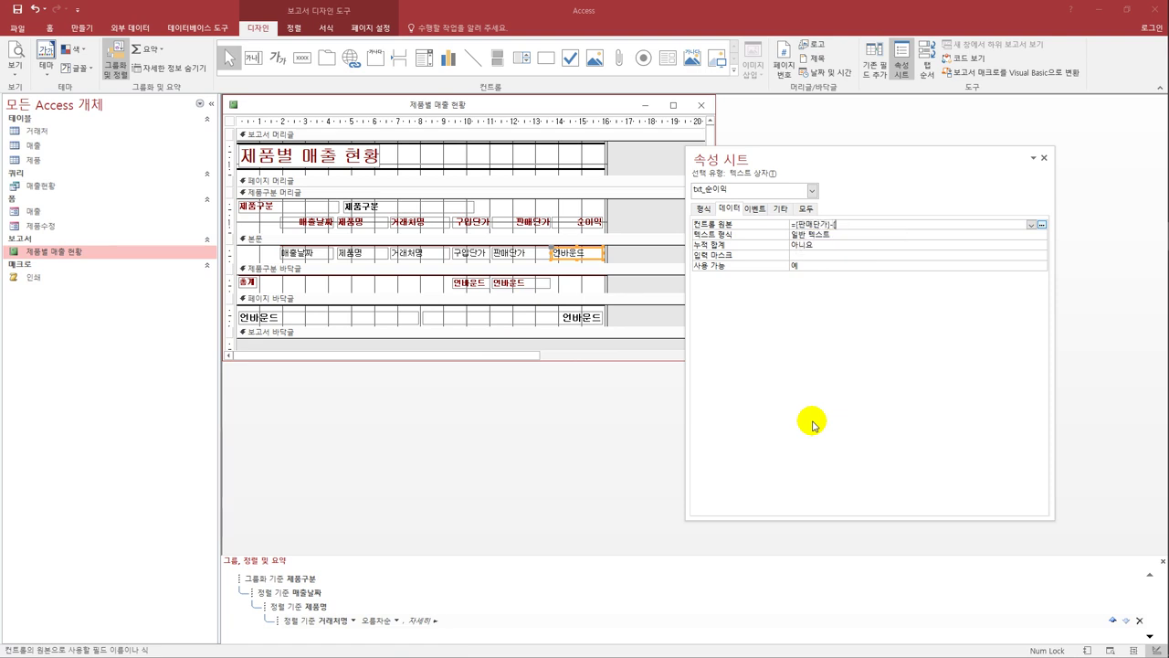
pyautogui.write('[구입단가]')
pyautogui.click(823, 259)
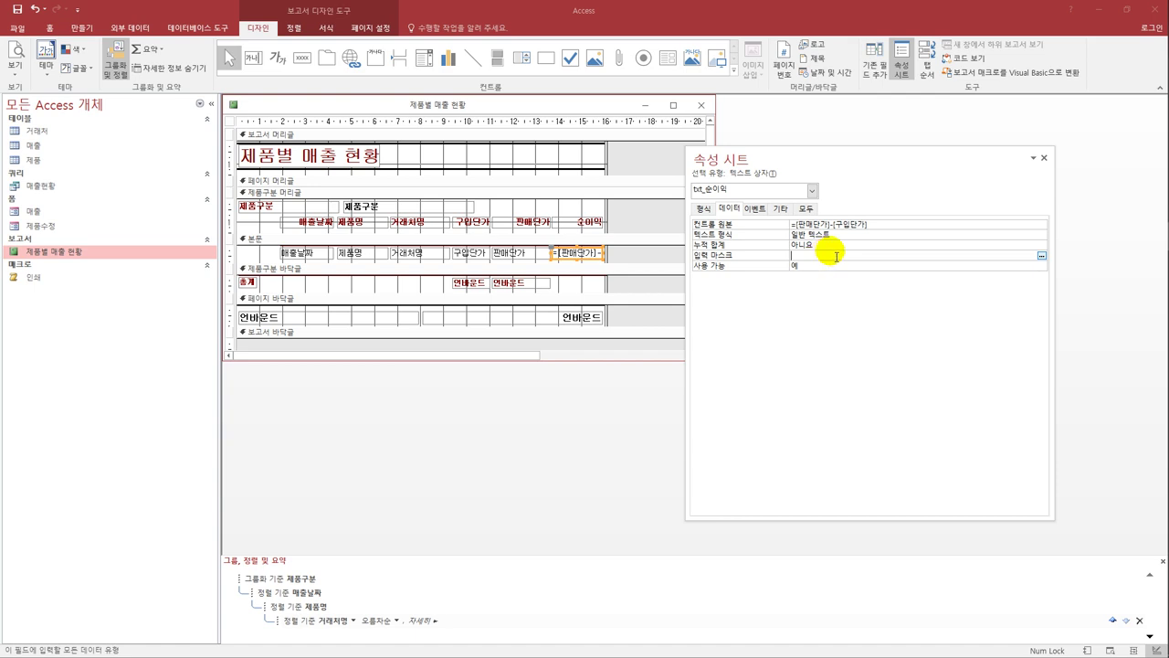
# Set the control source of txt_구입단가총계 in the 제품구분 footer to =Sum([판매단가])
pyautogui.click(470, 286)
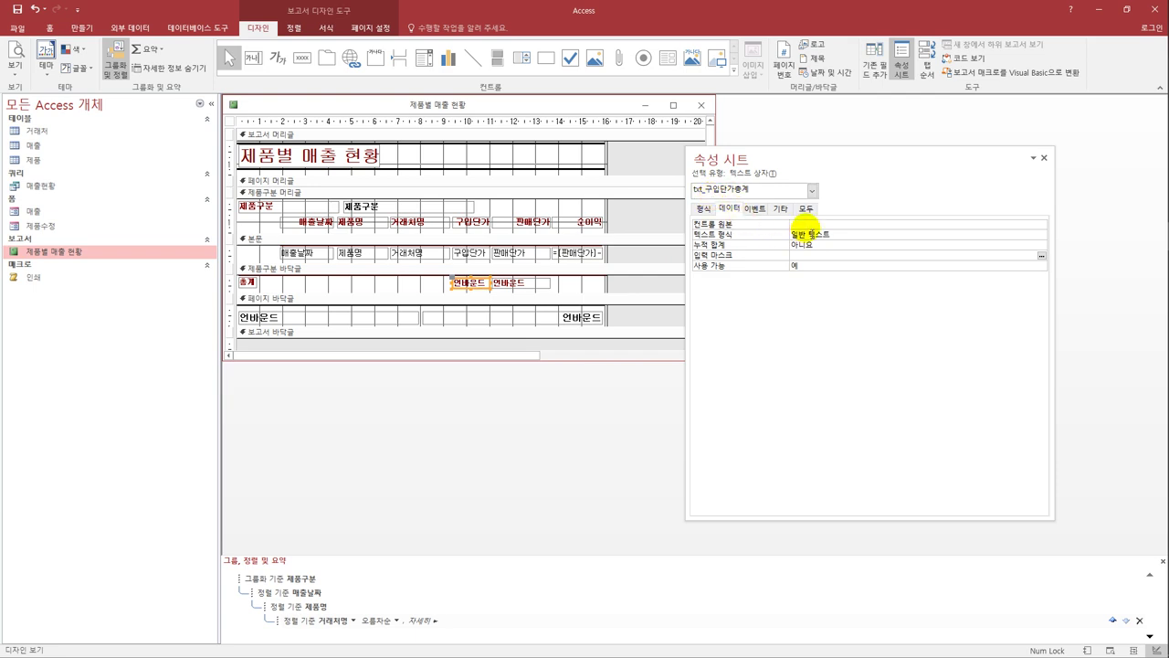
pyautogui.click(804, 224)
pyautogui.write('=')
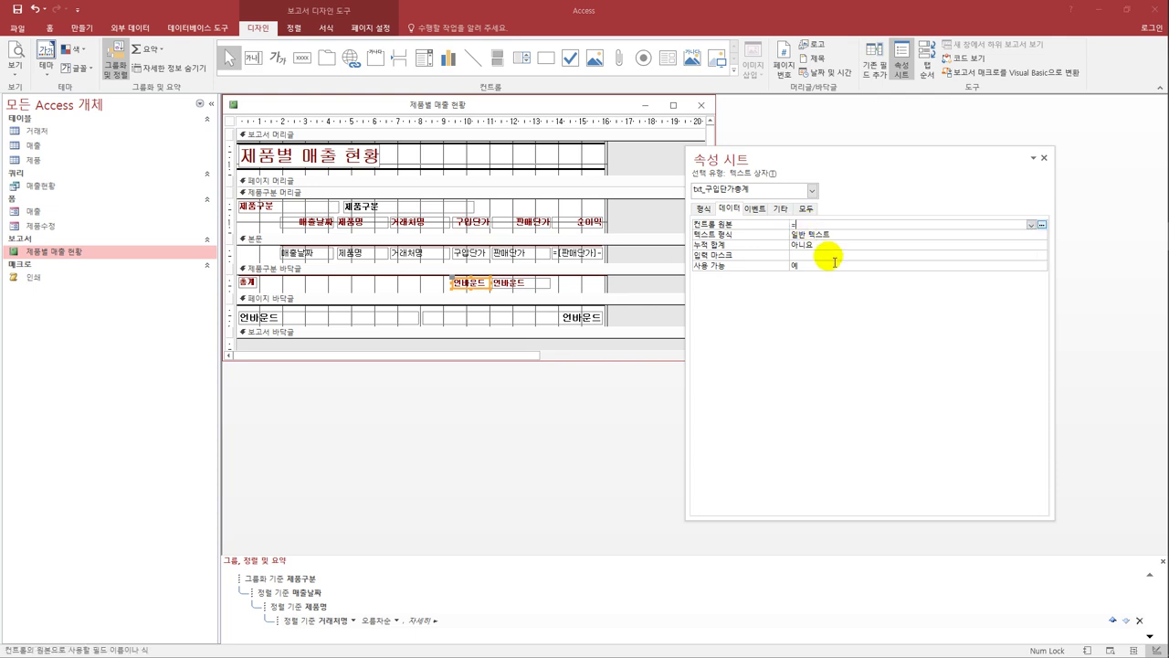
pyautogui.press('BackSpace')
pyautogui.write('sum(')
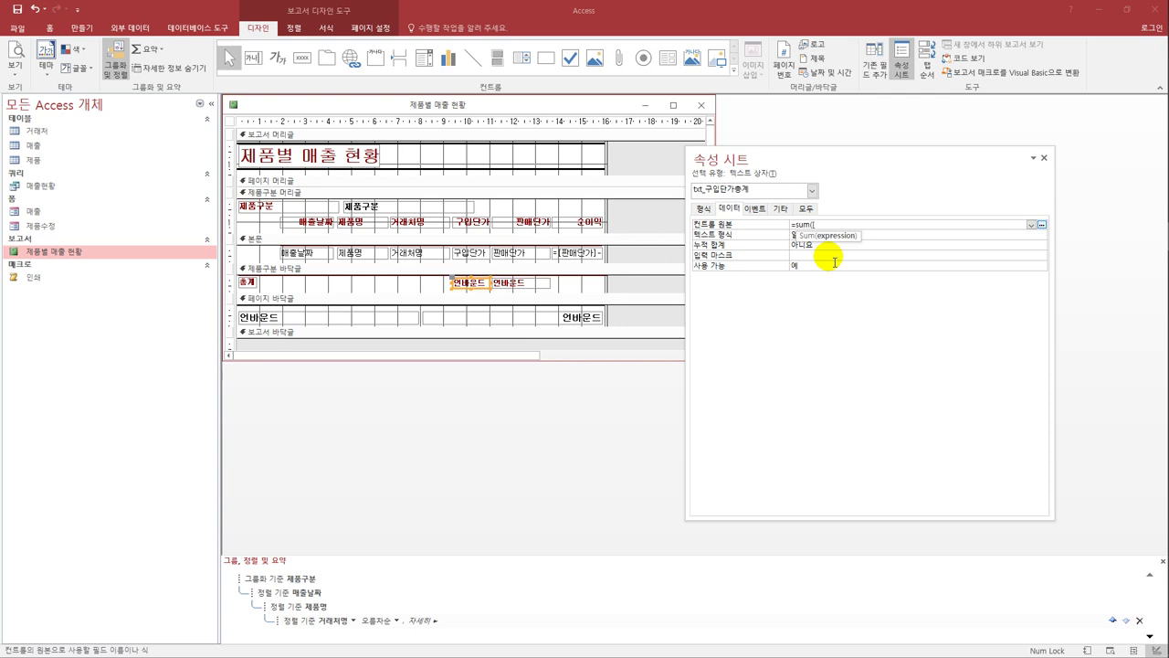
pyautogui.write('[판매단')
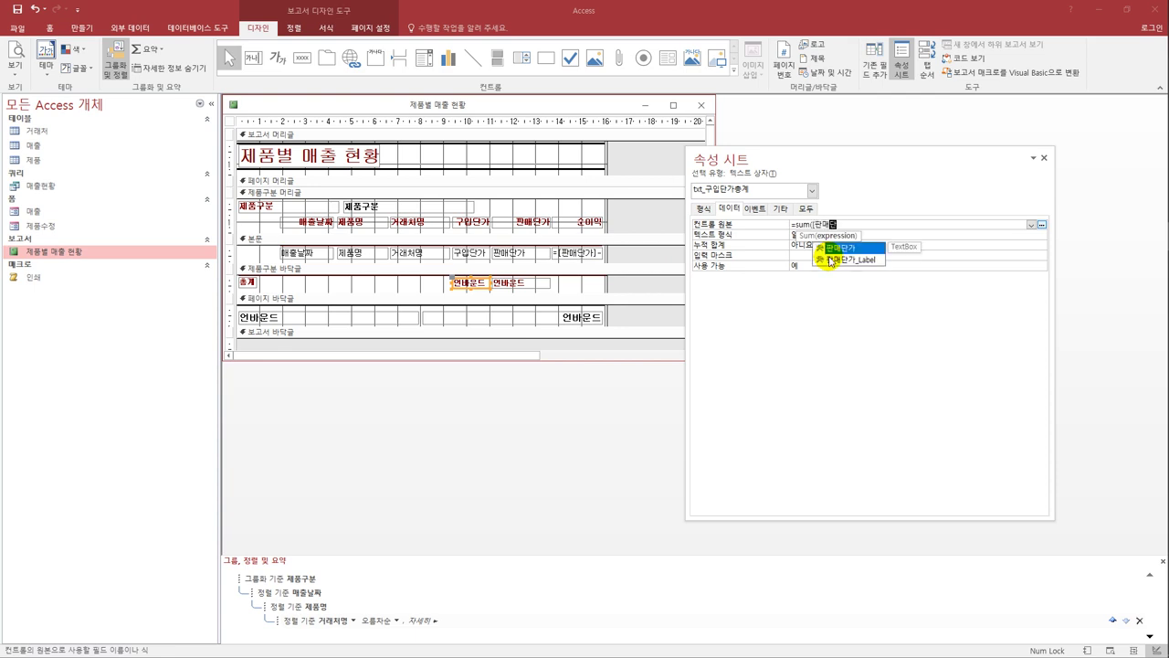
pyautogui.write('가')
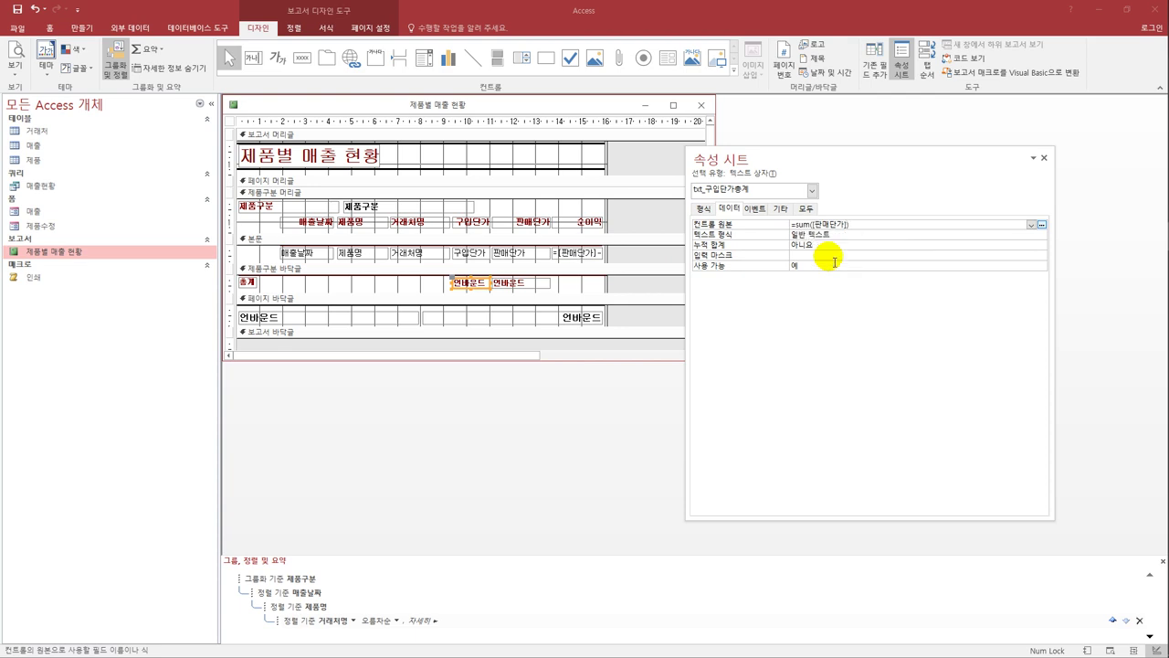
pyautogui.write('])')
pyautogui.press('Return')
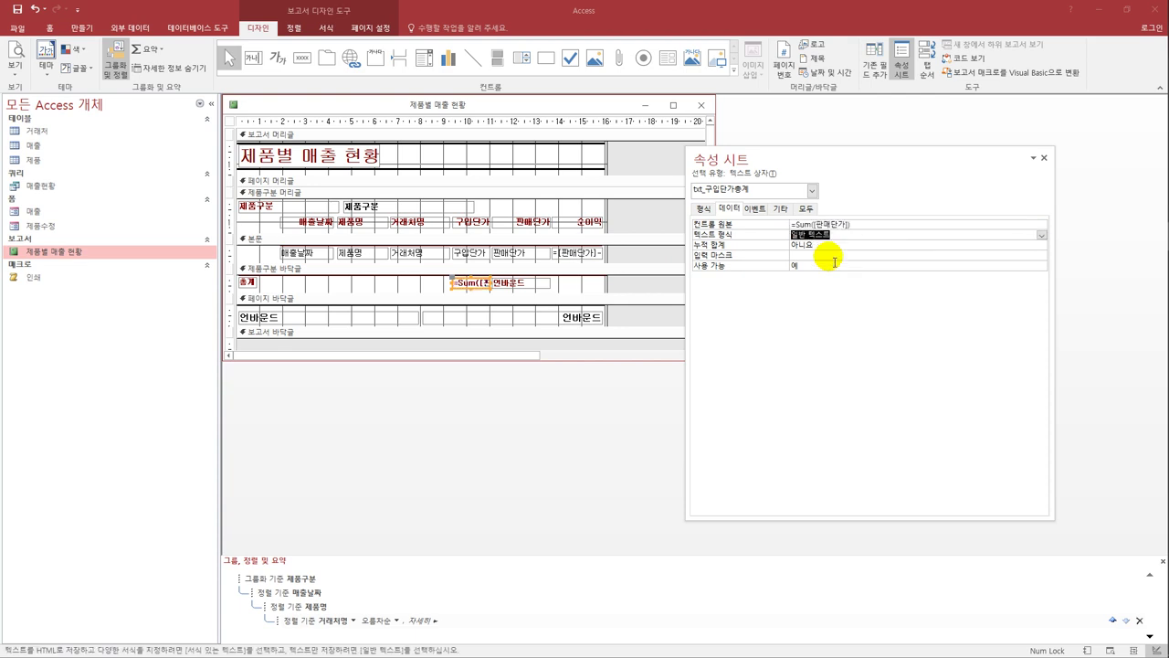
# Replace the field inside the Sum expression of txt_구입단가총계 with 구입단가
pyautogui.click(527, 286)
pyautogui.click(527, 288)
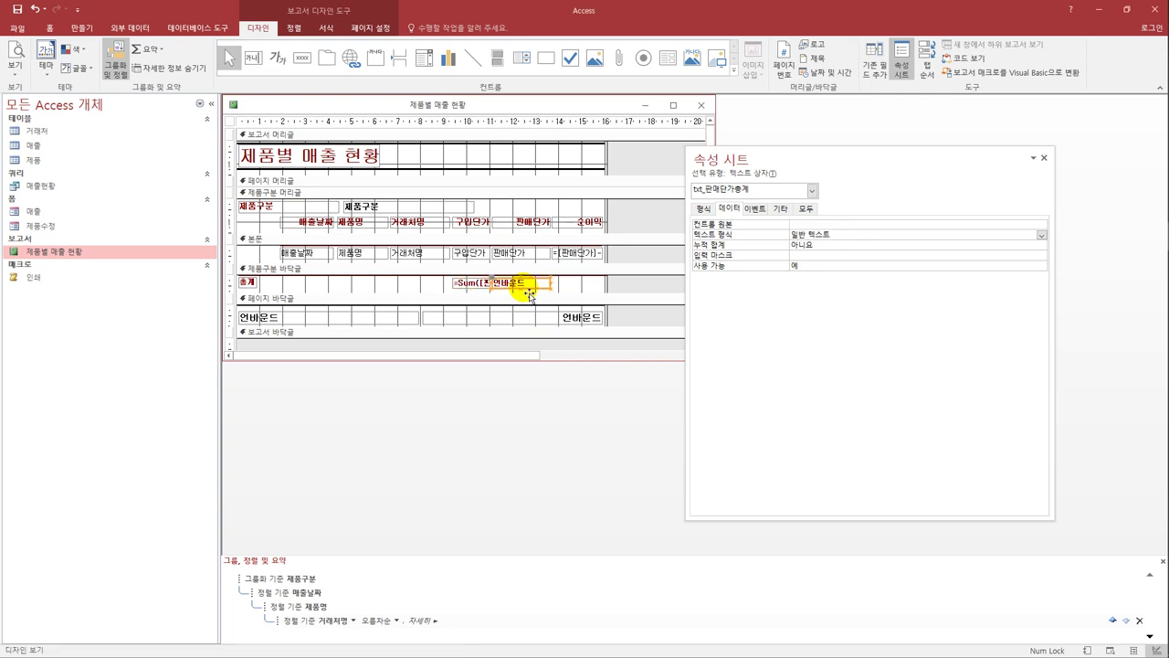
pyautogui.click(476, 289)
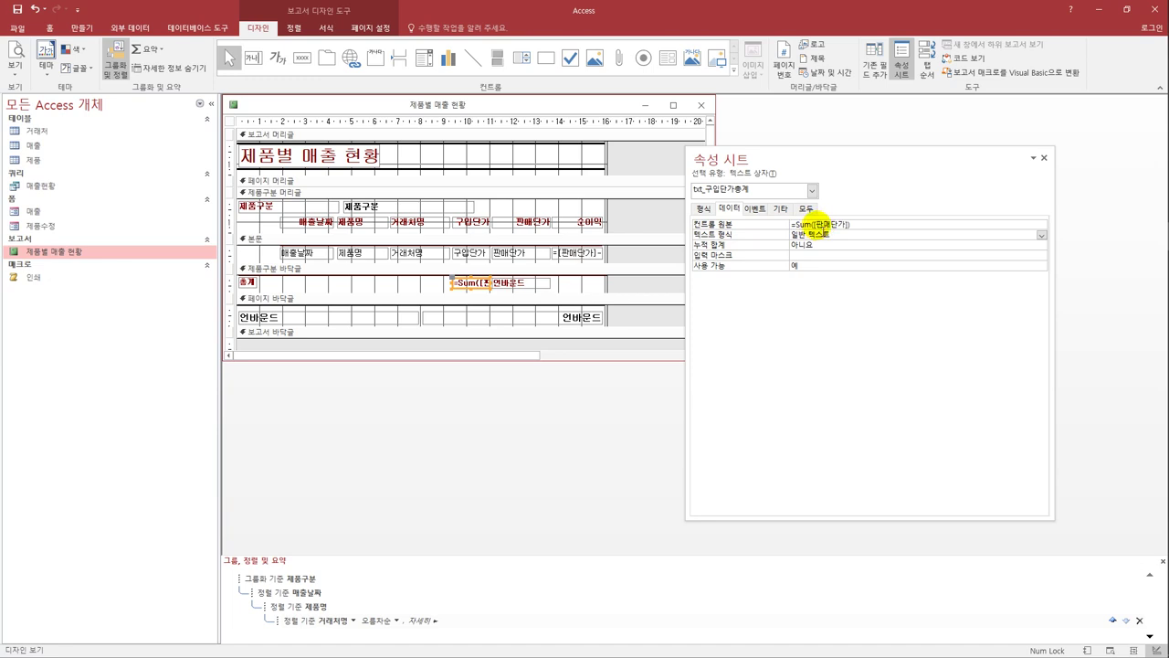
pyautogui.moveTo(815, 226); pyautogui.dragTo(853, 226)
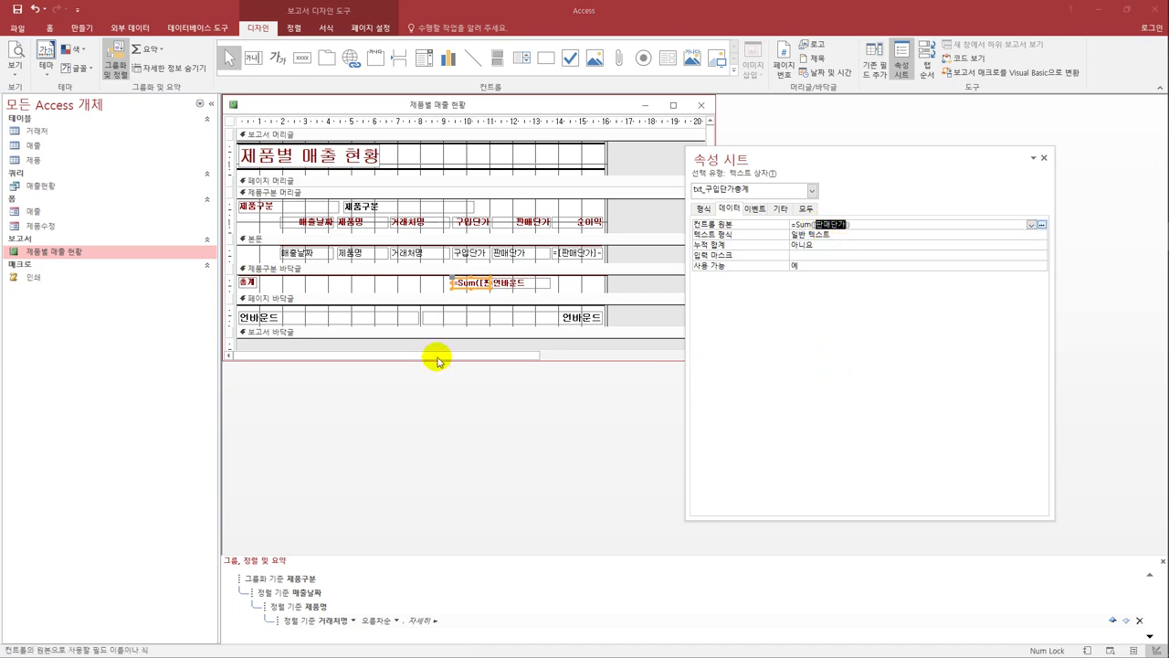
pyautogui.write('구입단')
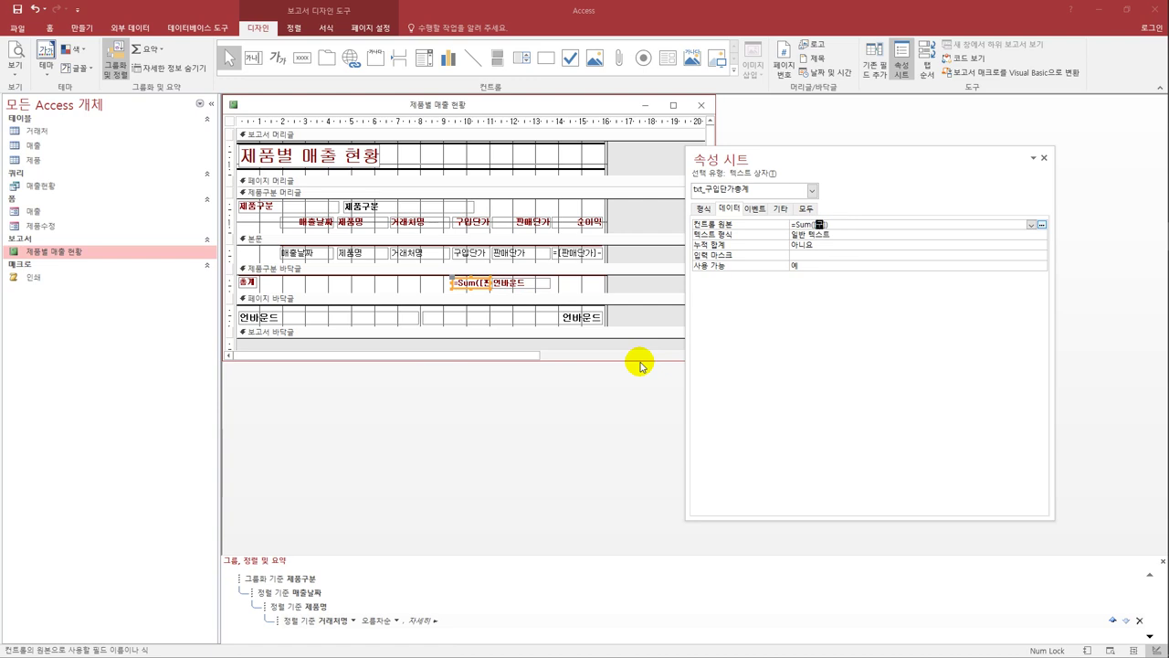
pyautogui.write('가')
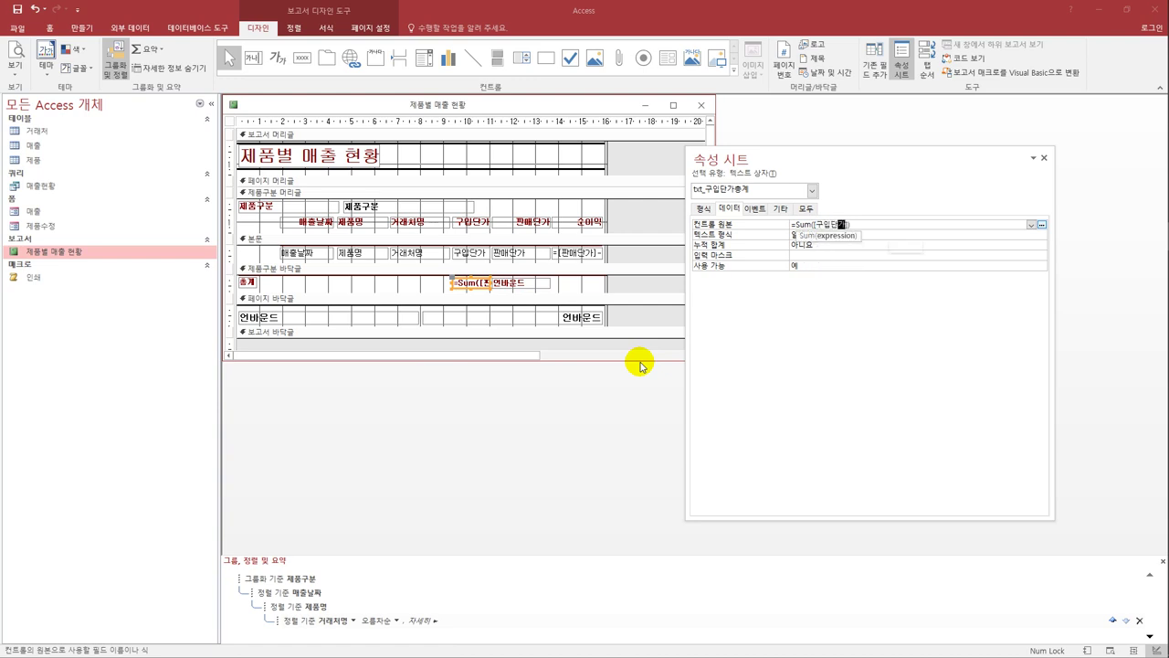
# Set the control source of txt_판매단가총계 in the 제품구분 footer to =Sum([판매단가])
pyautogui.click(532, 285)
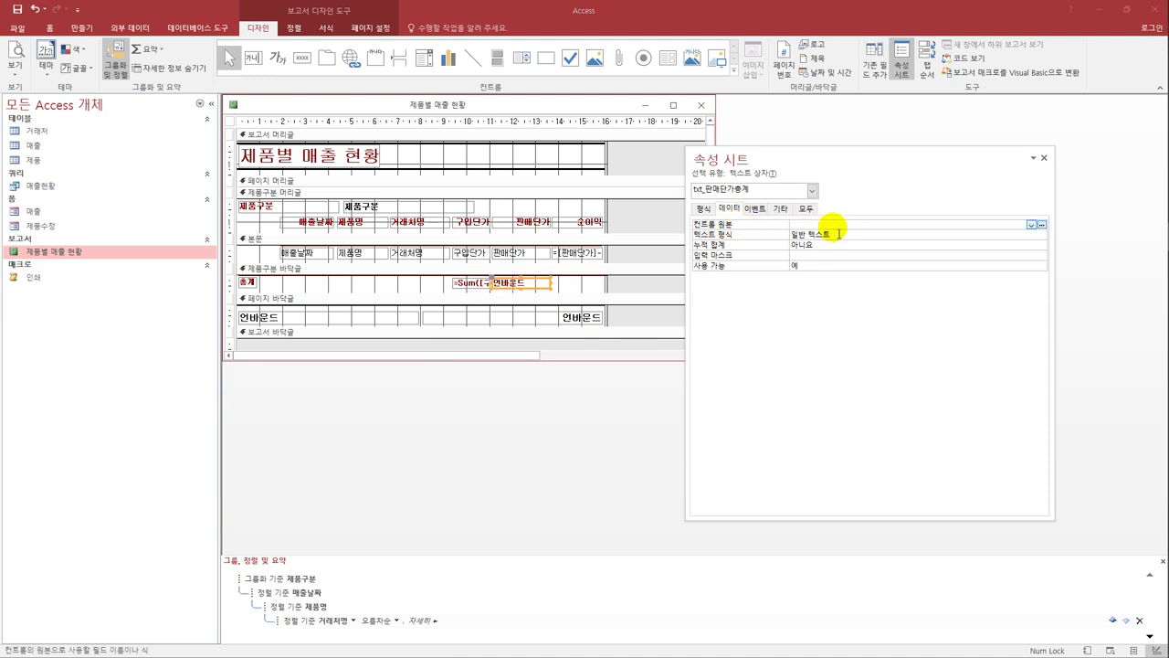
pyautogui.write('=sum(')
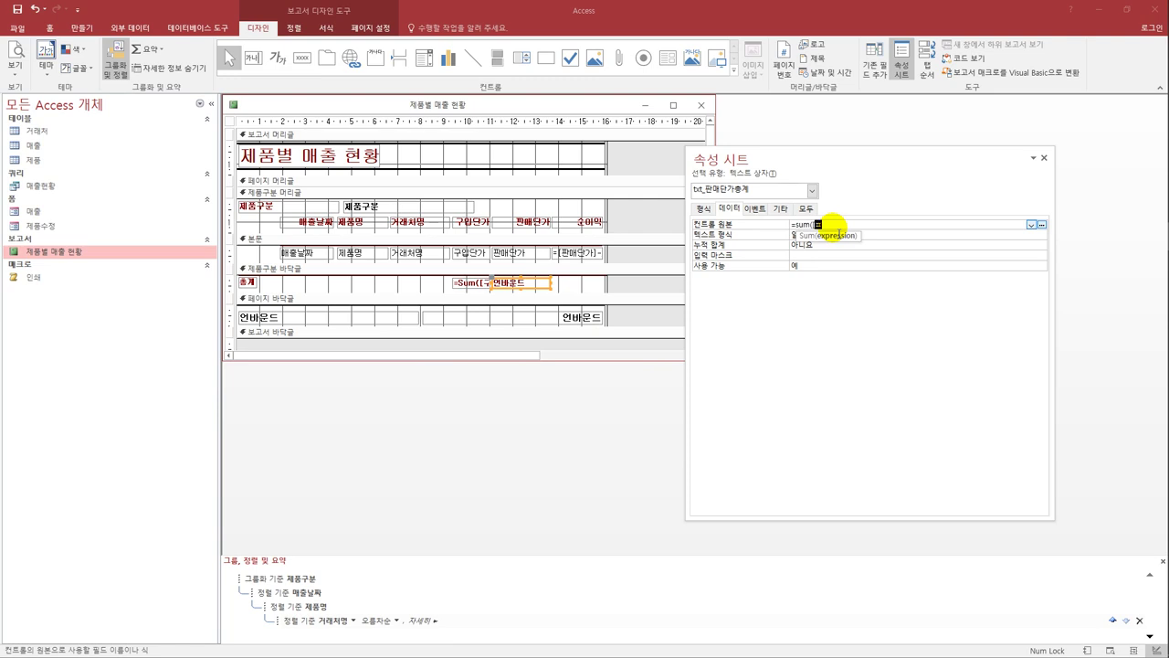
pyautogui.write('[판매단가])')
pyautogui.press('Return')
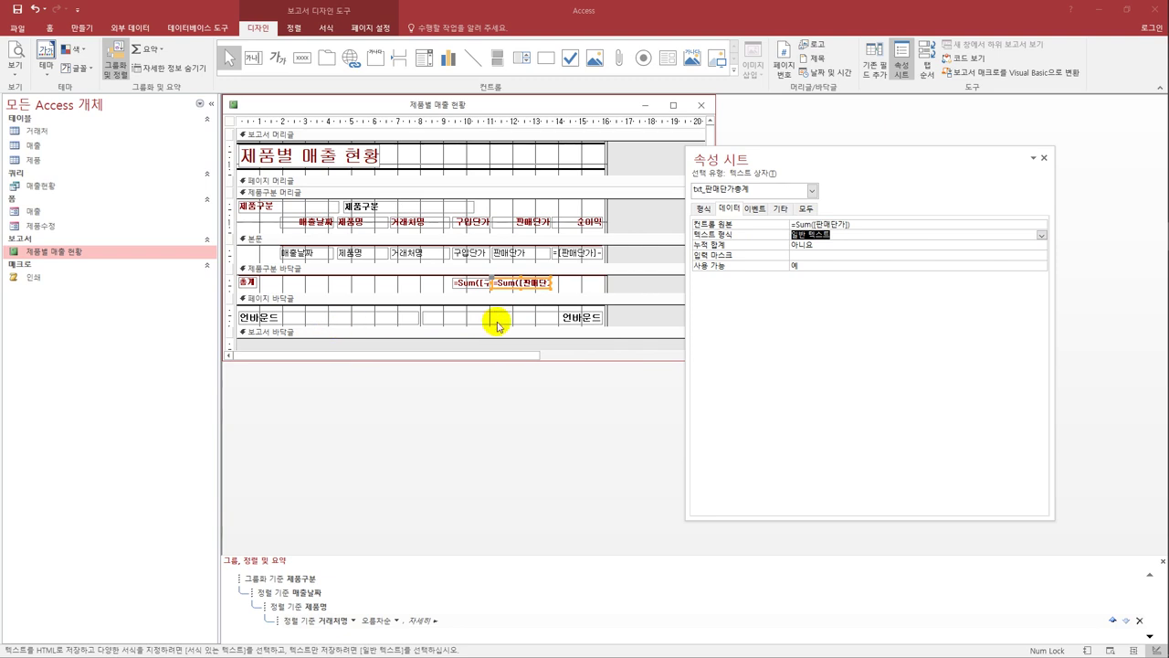
# Set the control source of the txt_날짜 text box in the page footer to =Now()
pyautogui.click(393, 323)
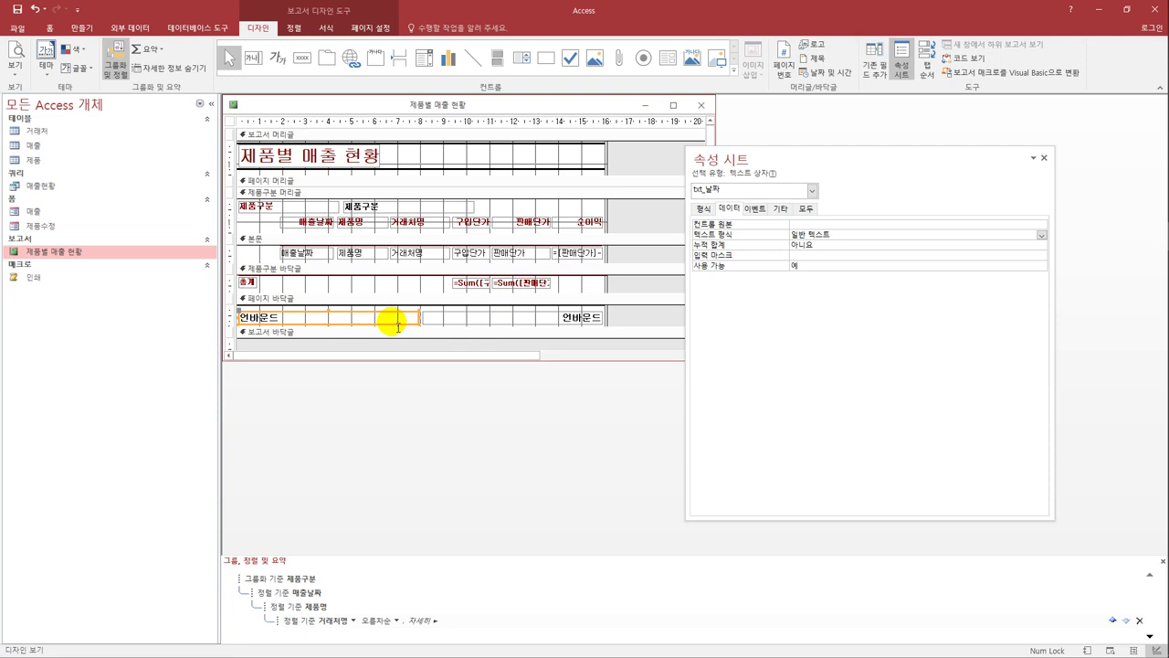
pyautogui.click(811, 225)
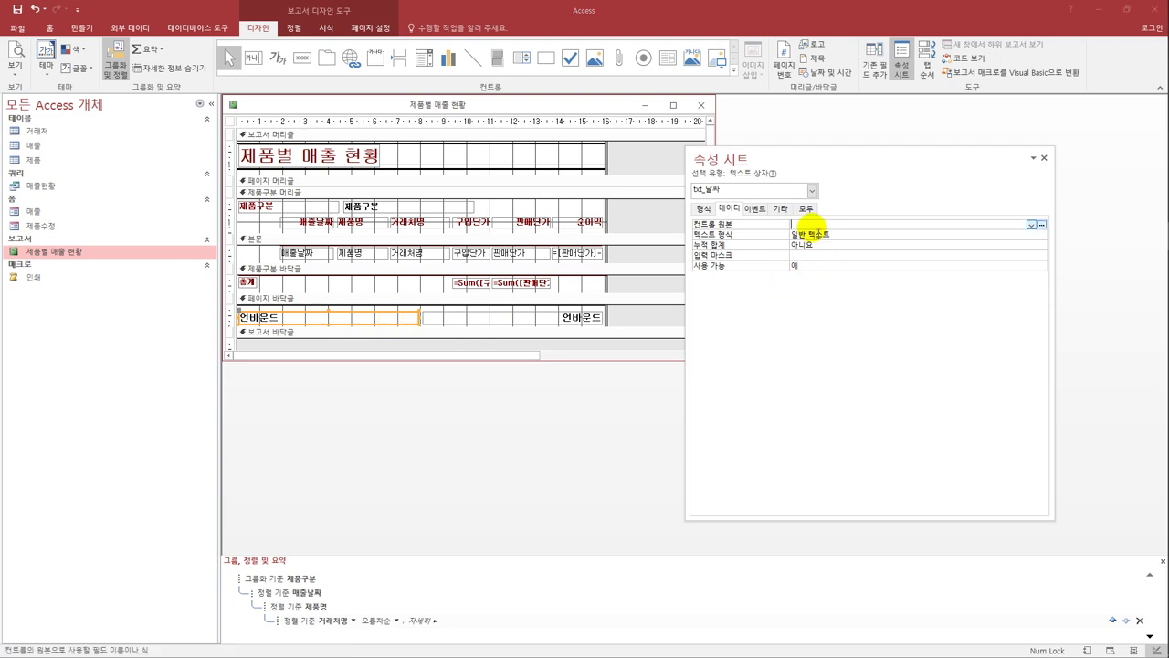
pyautogui.write('=now(')
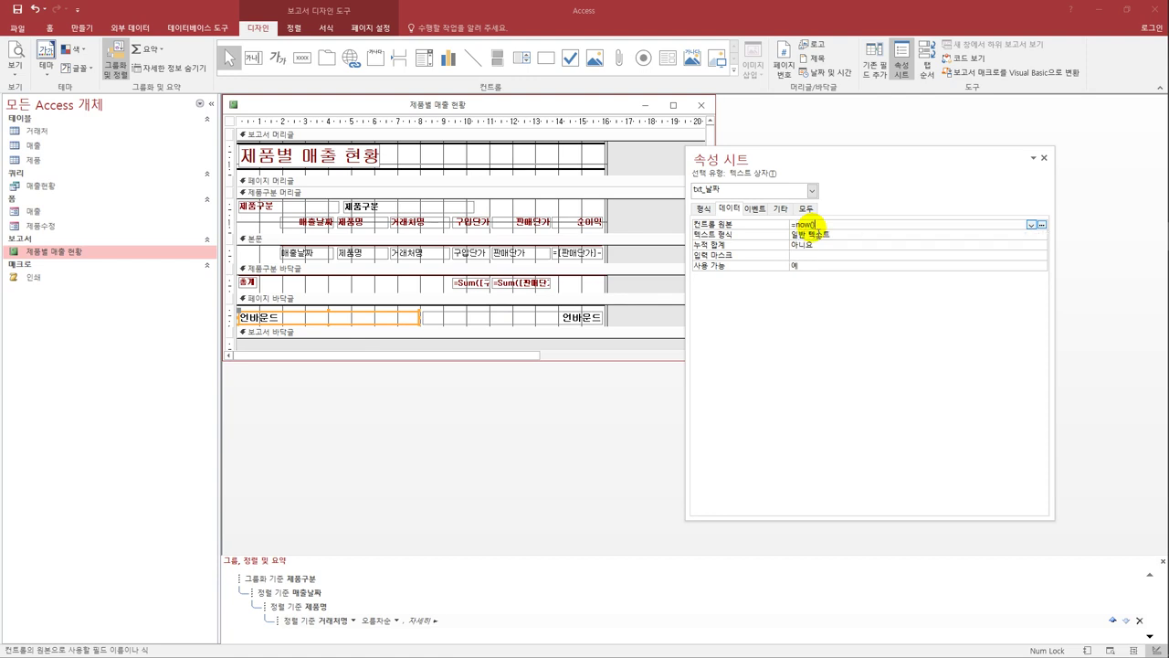
pyautogui.press('Return')
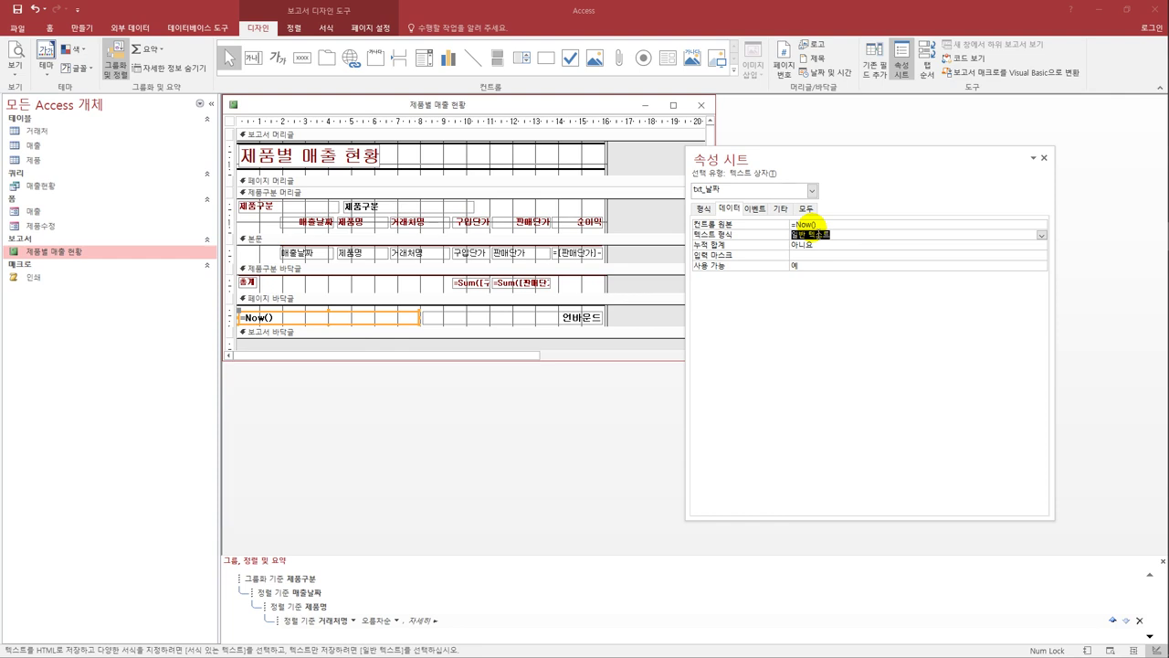
# Set the display format of txt_날짜 to yyyy년 m월 d일 aaaa am/pm h시 n분 s초
pyautogui.click(702, 209)
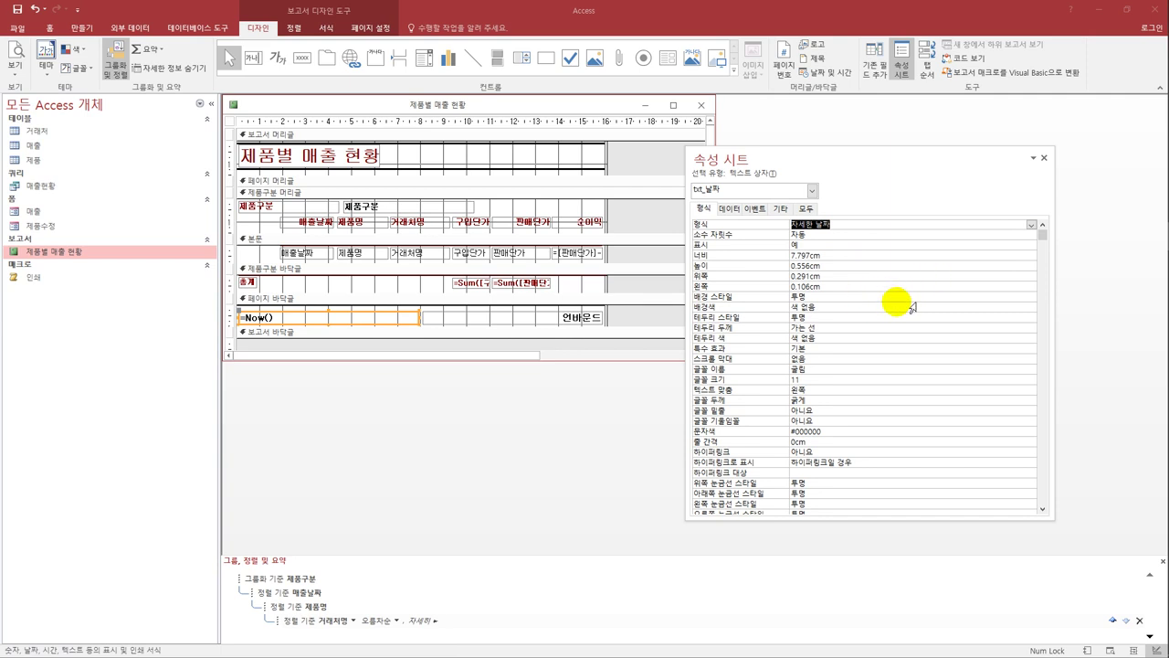
pyautogui.write('yyyy년 m월 d일 aaaa am/pm h시')
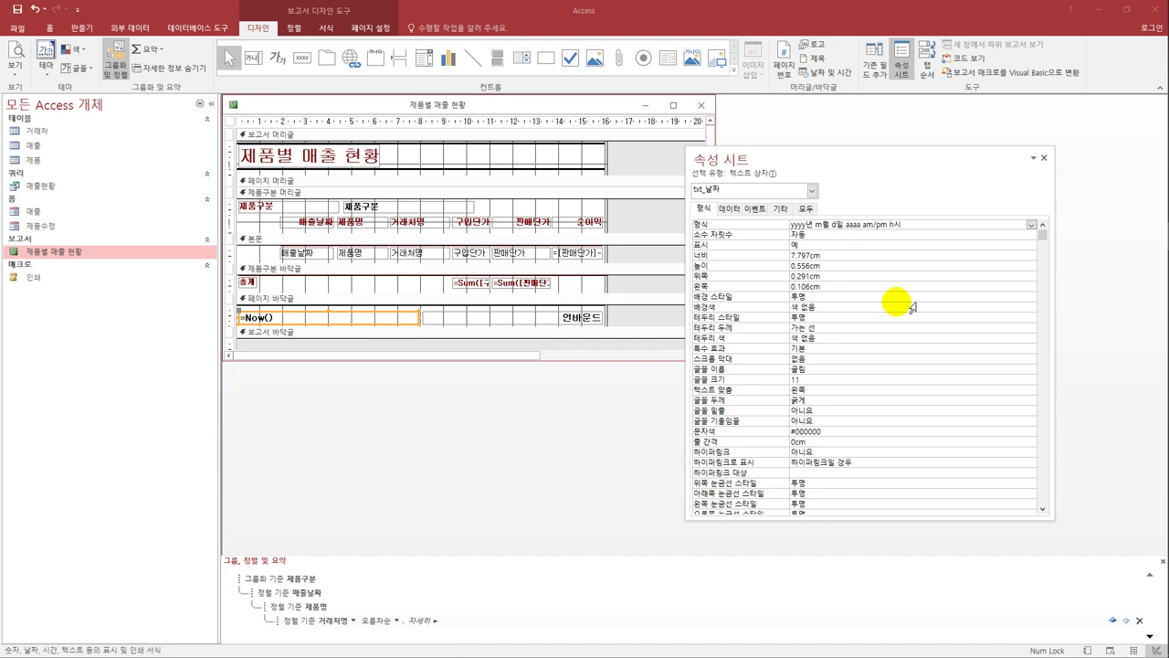
pyautogui.write(' n분 s초')
pyautogui.press('Return')
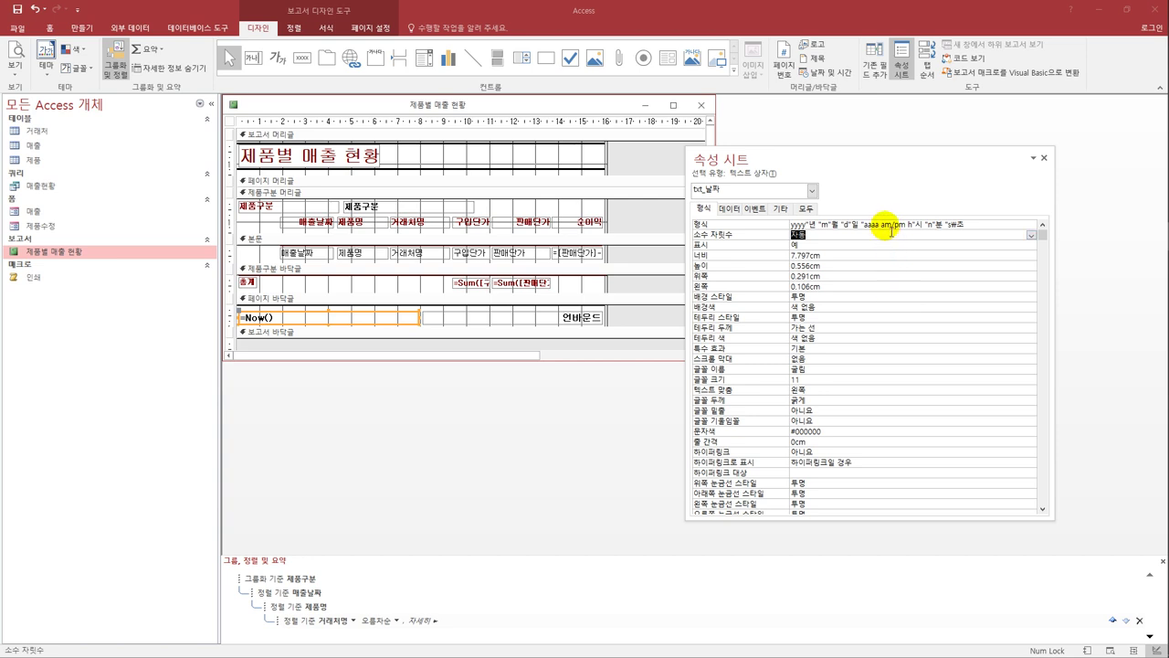
# Change the am/pm part of the txt_날짜 display format to uppercase AM/PM
pyautogui.moveTo(881, 229); pyautogui.dragTo(906, 229)
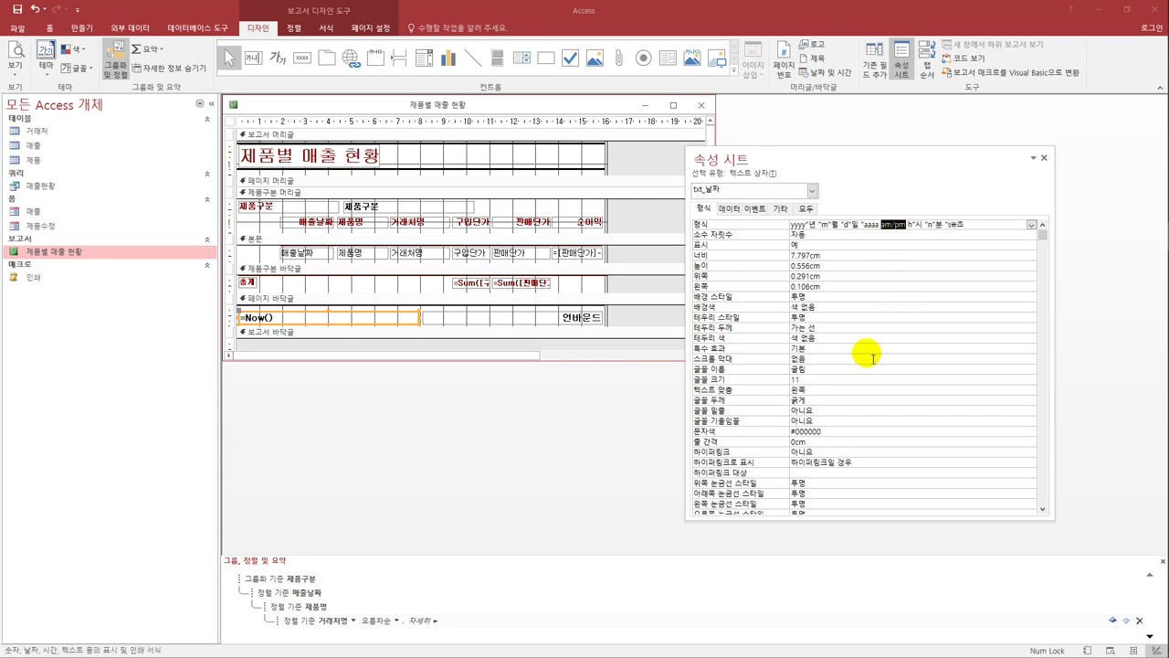
pyautogui.write('A')
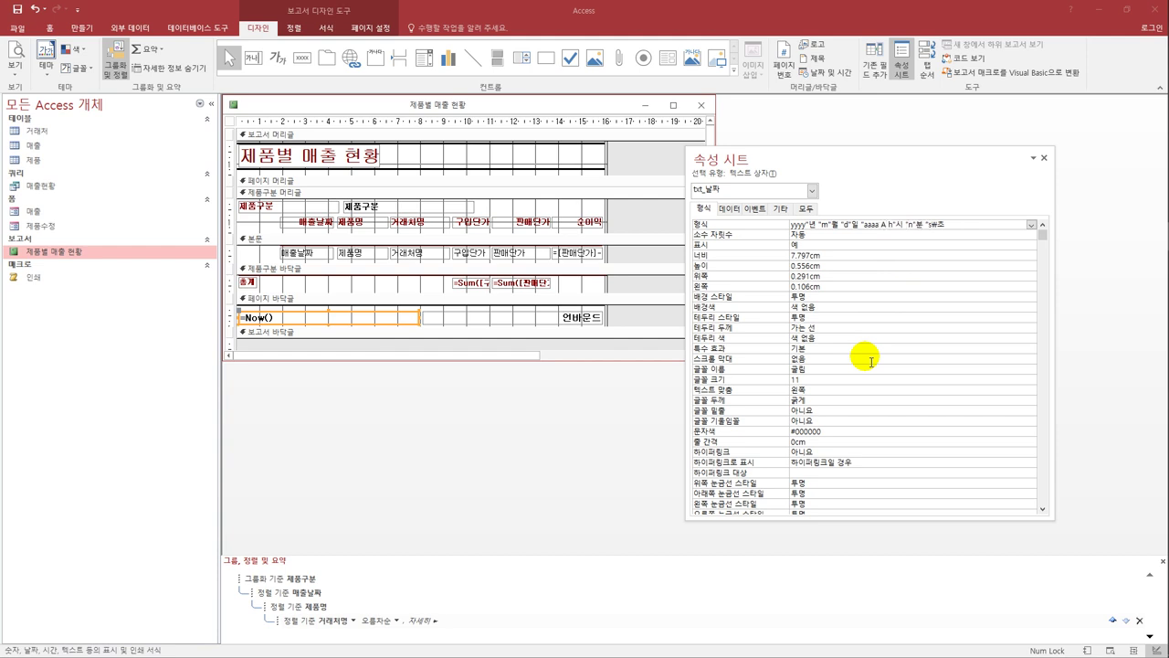
pyautogui.write('M/PM')
pyautogui.click(868, 246)
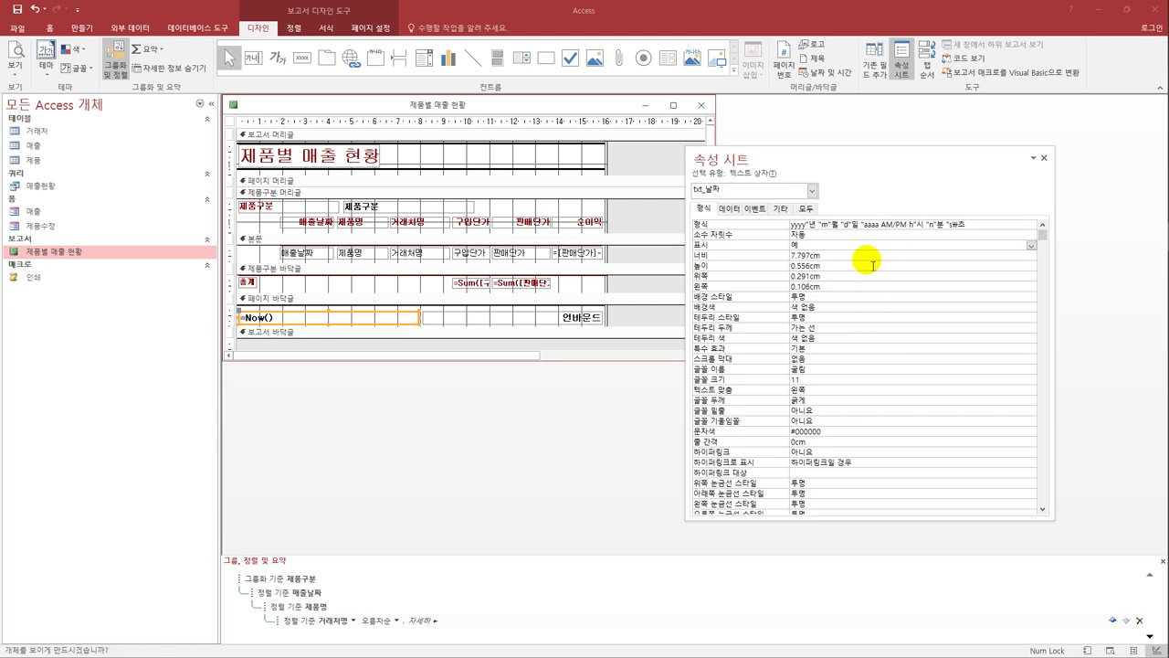
# Set the control source of txt_페이지 in the page footer to ="현재 페이지 " & [Page] & " / 전체 페이지 " & [Pages]
pyautogui.click(567, 318)
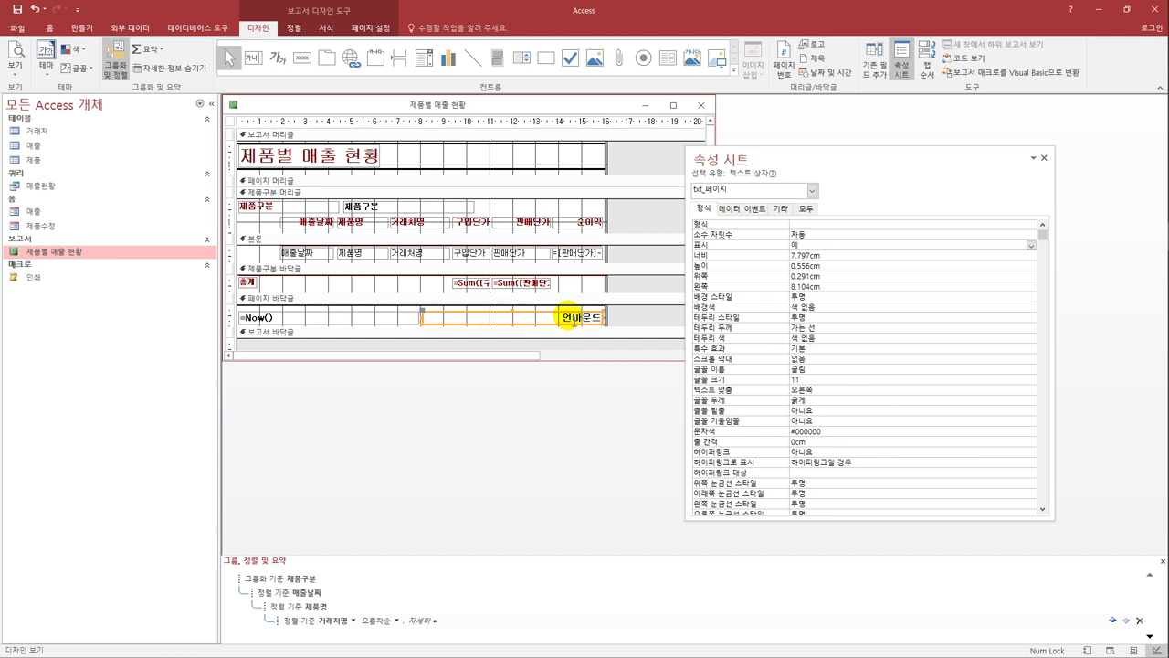
pyautogui.click(730, 208)
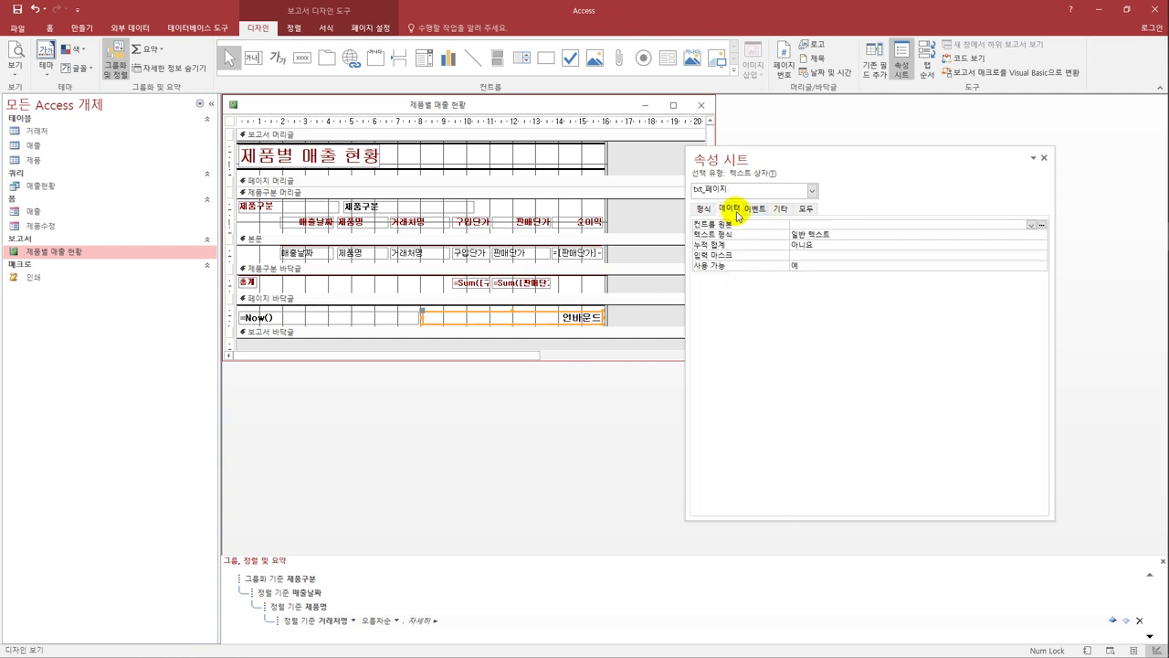
pyautogui.click(812, 223)
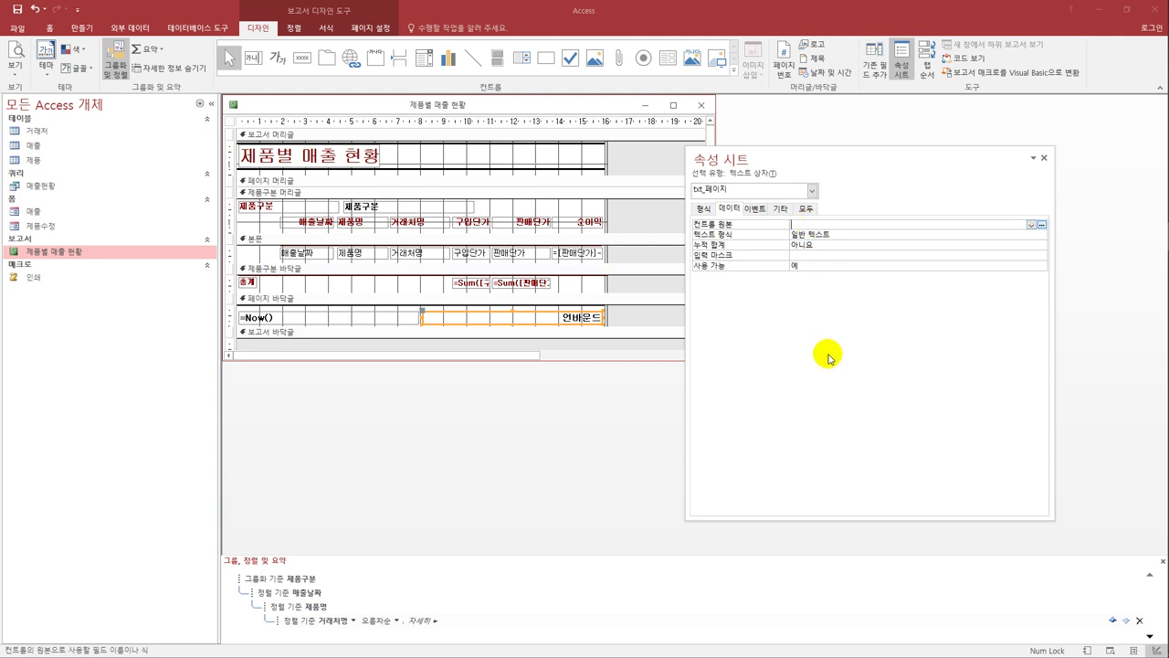
pyautogui.write('="현재 페이지')
pyautogui.write('" & [page')
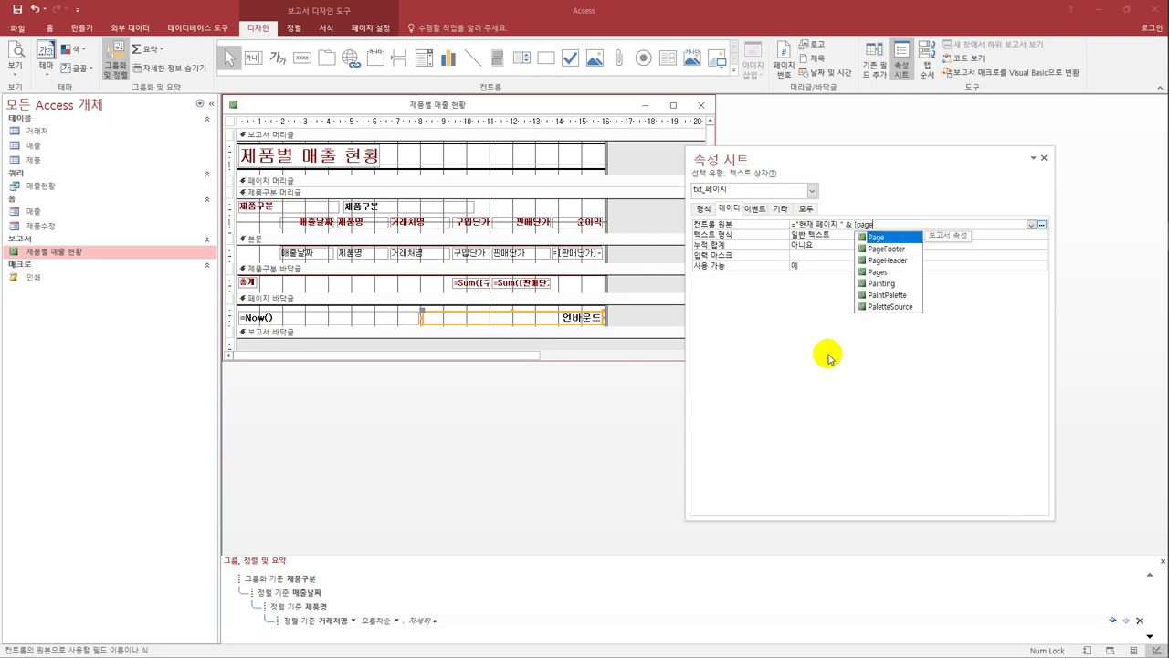
pyautogui.write('] & ')
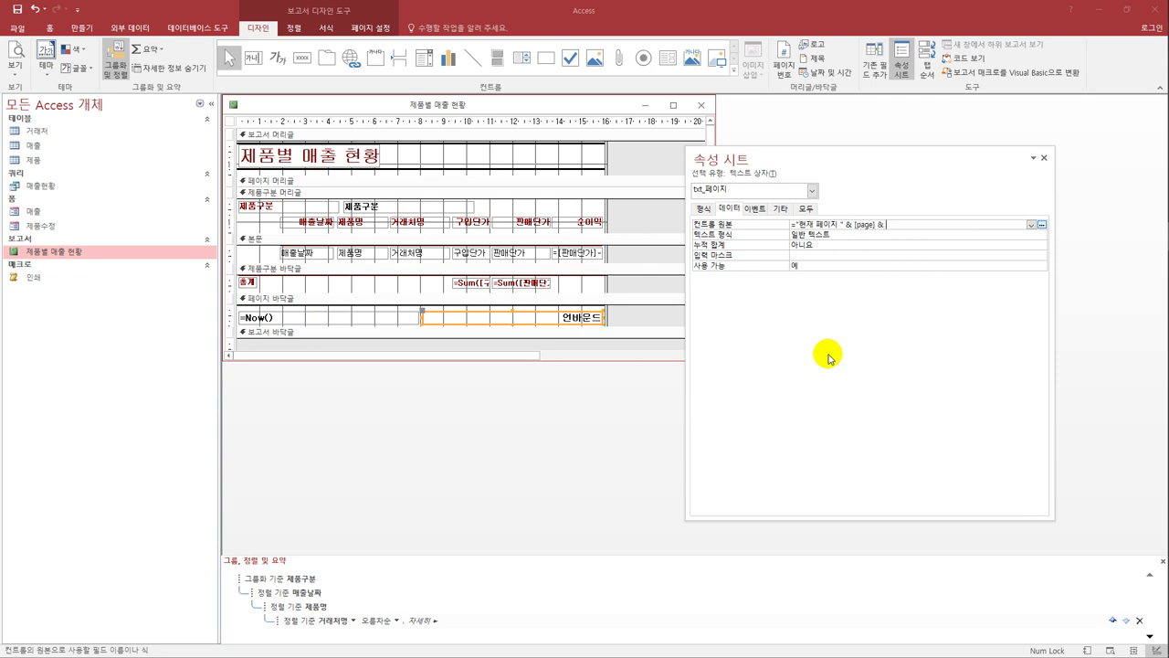
pyautogui.write('" / 전체 페이지 " & [pages]')
pyautogui.click(848, 255)
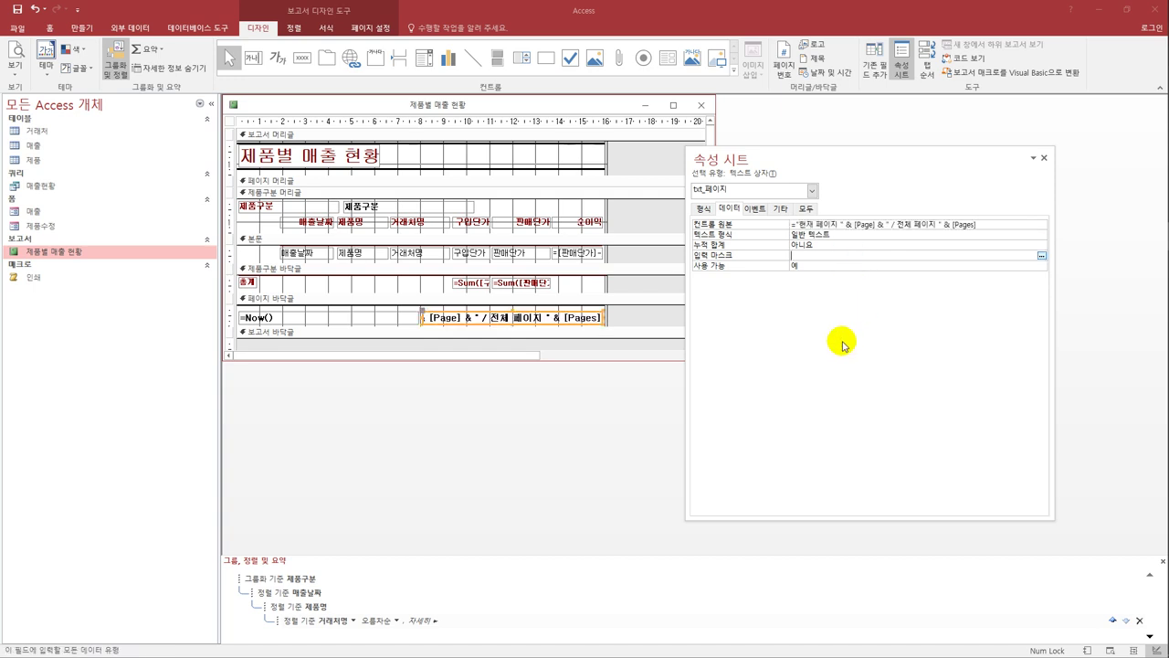
# Check the report's group totals, profit column and footer date and page number in print preview, then return to design view
pyautogui.click(15, 70)
pyautogui.click(54, 125)
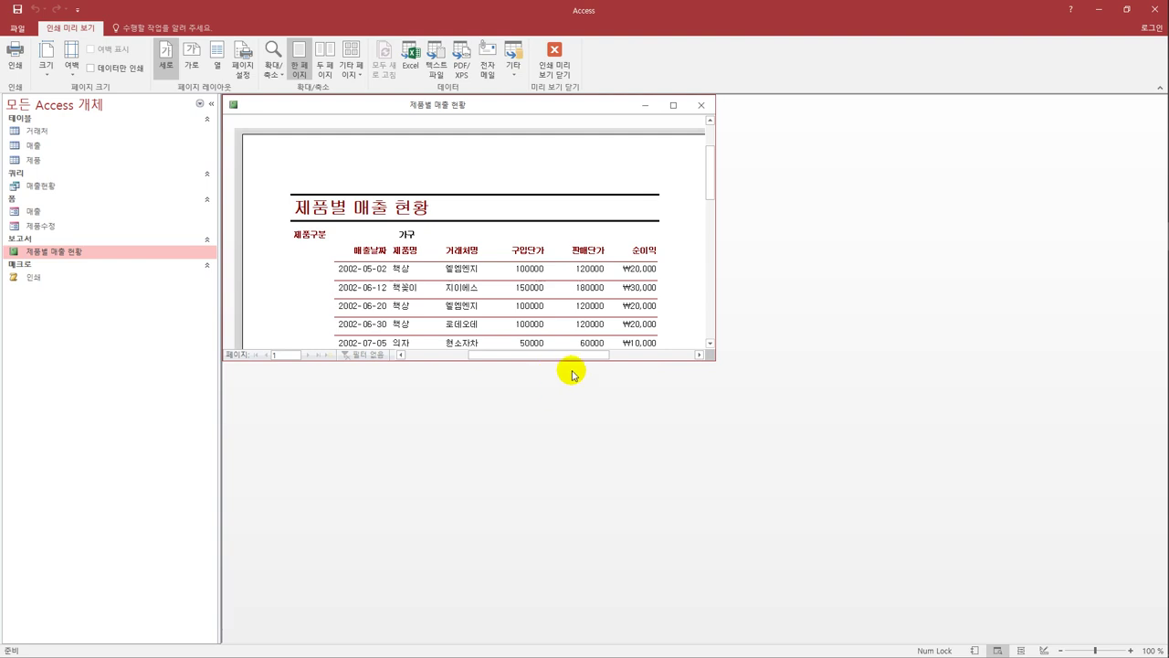
pyautogui.moveTo(715, 364); pyautogui.dragTo(745, 600)
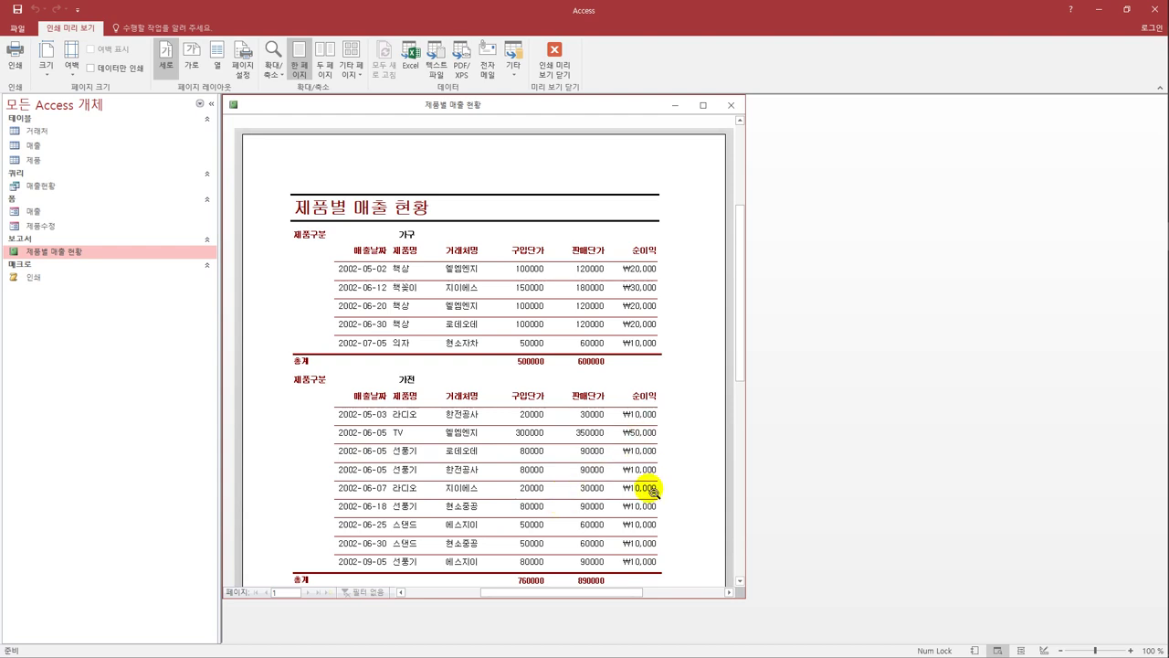
pyautogui.scroll(-1, 654, 491)
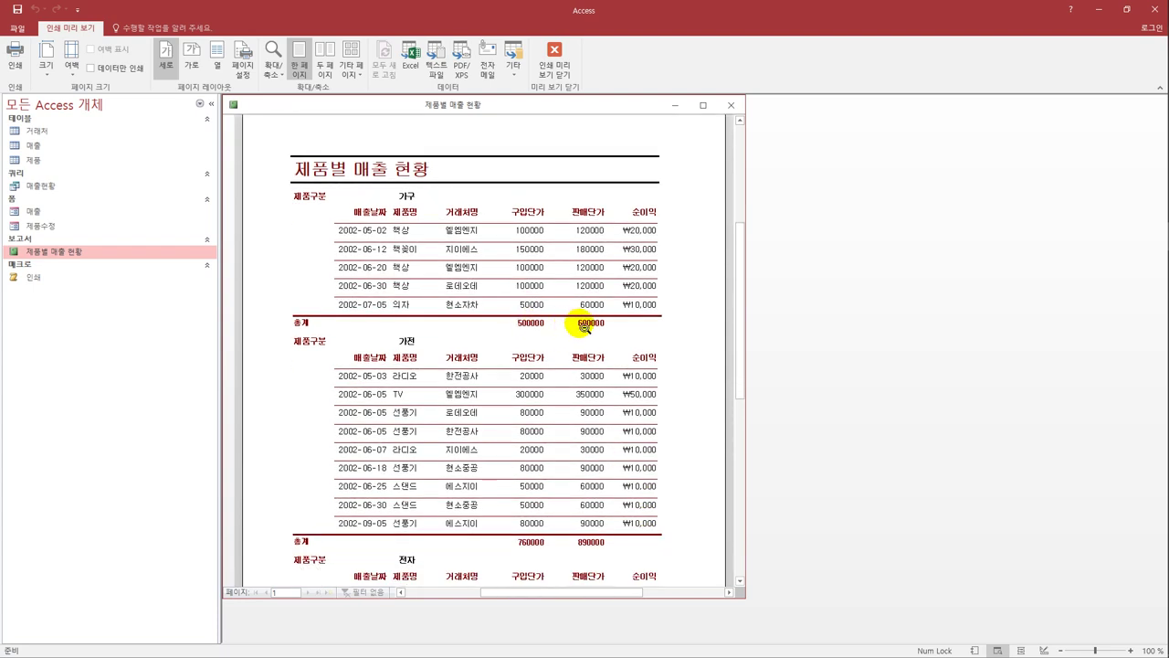
pyautogui.scroll(-5, 579, 384)
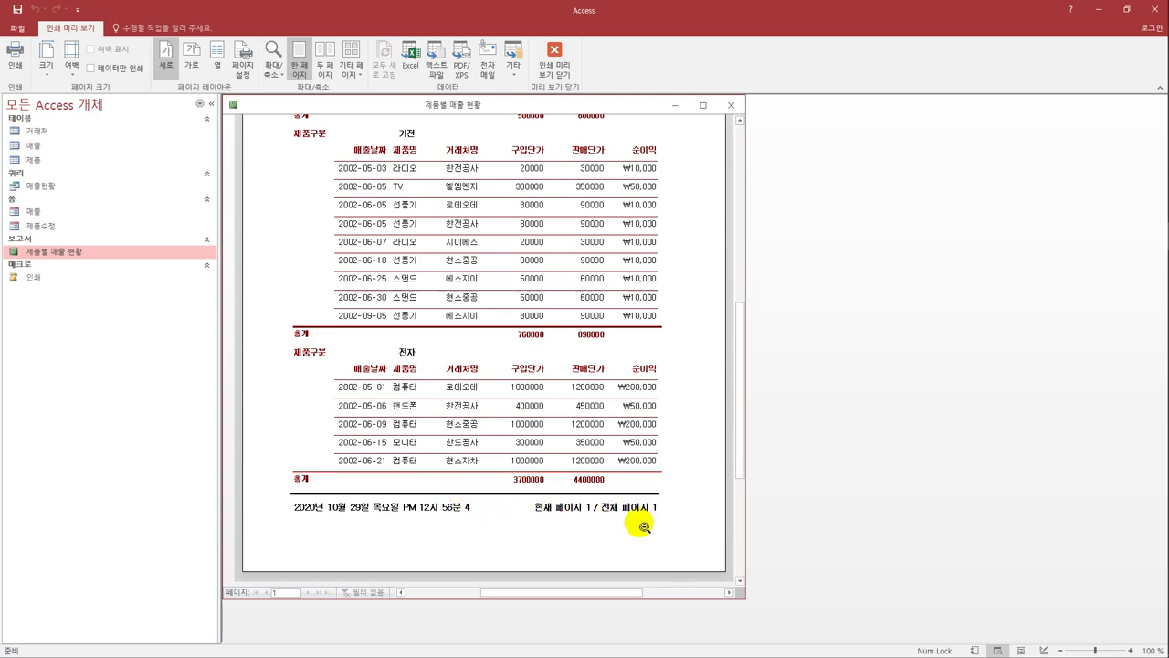
pyautogui.click(566, 77)
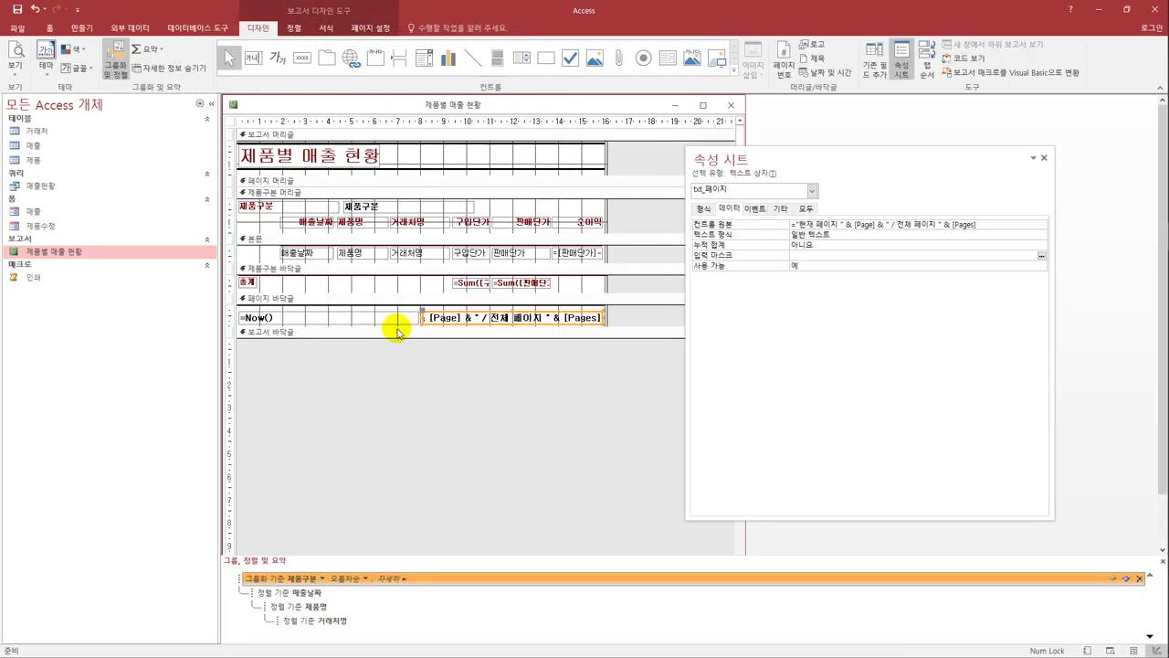
# Widen the txt_날짜 text box so the full date and time fits, check it in print preview and close the report
pyautogui.click(388, 319)
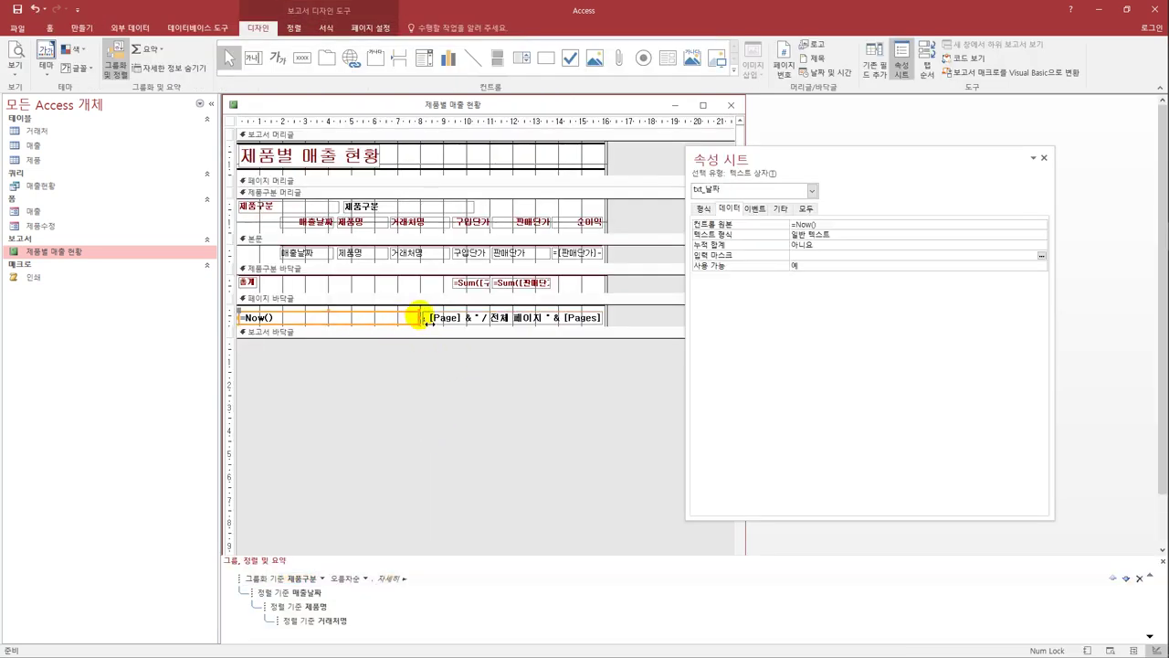
pyautogui.click(439, 319)
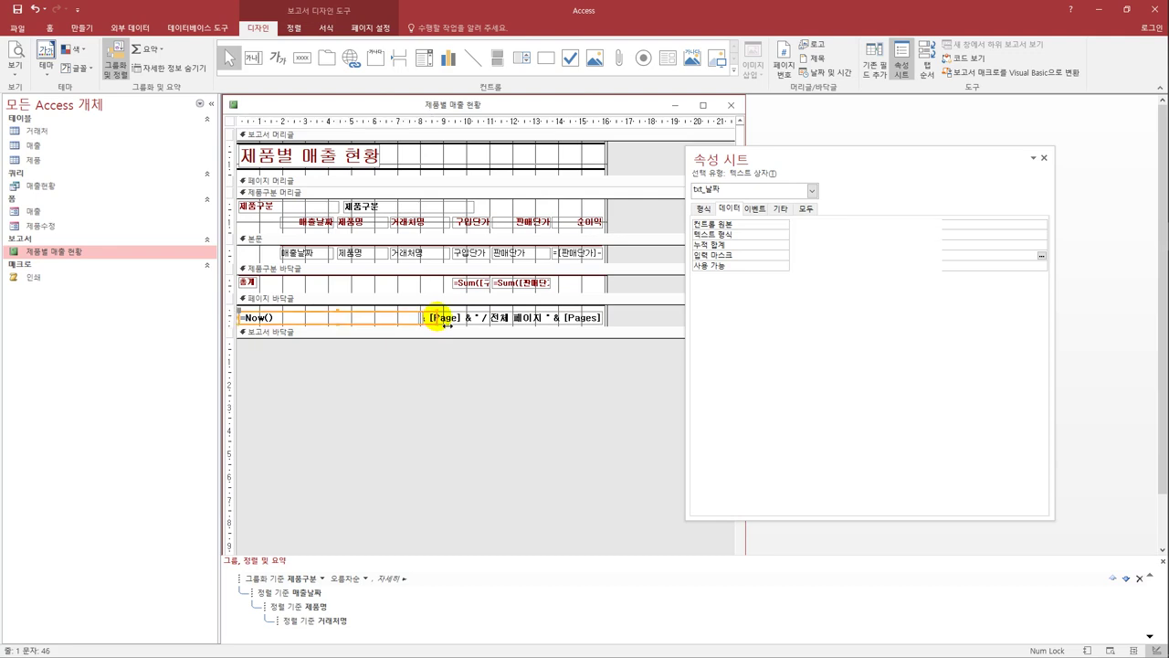
pyautogui.click(15, 69)
pyautogui.click(43, 115)
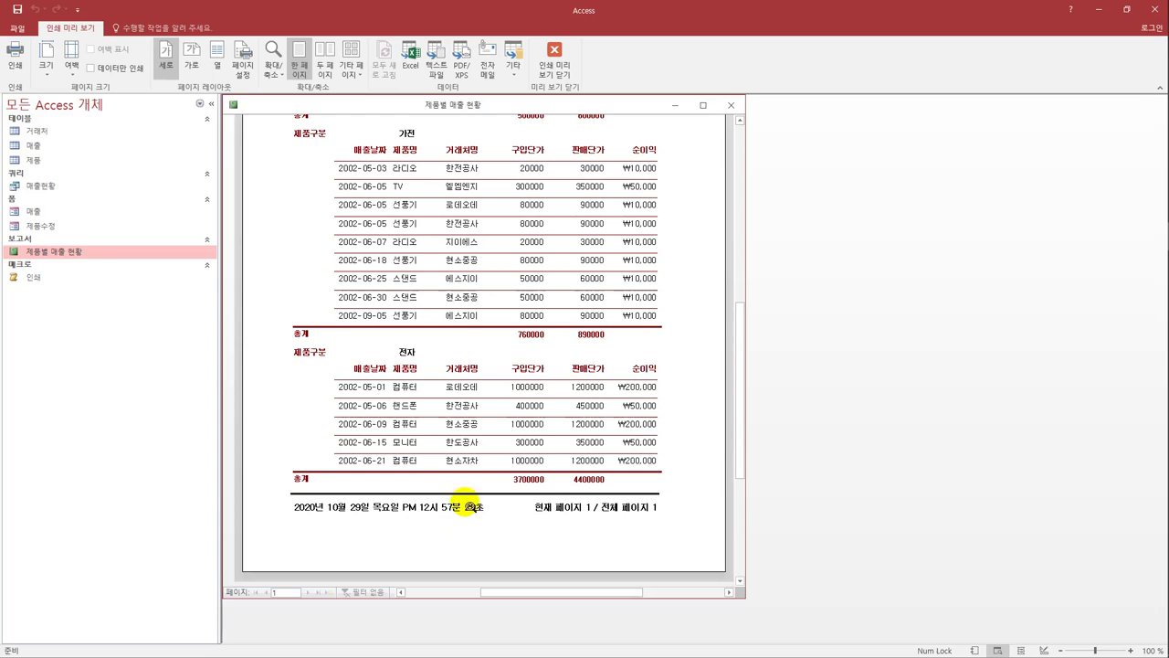
pyautogui.click(561, 70)
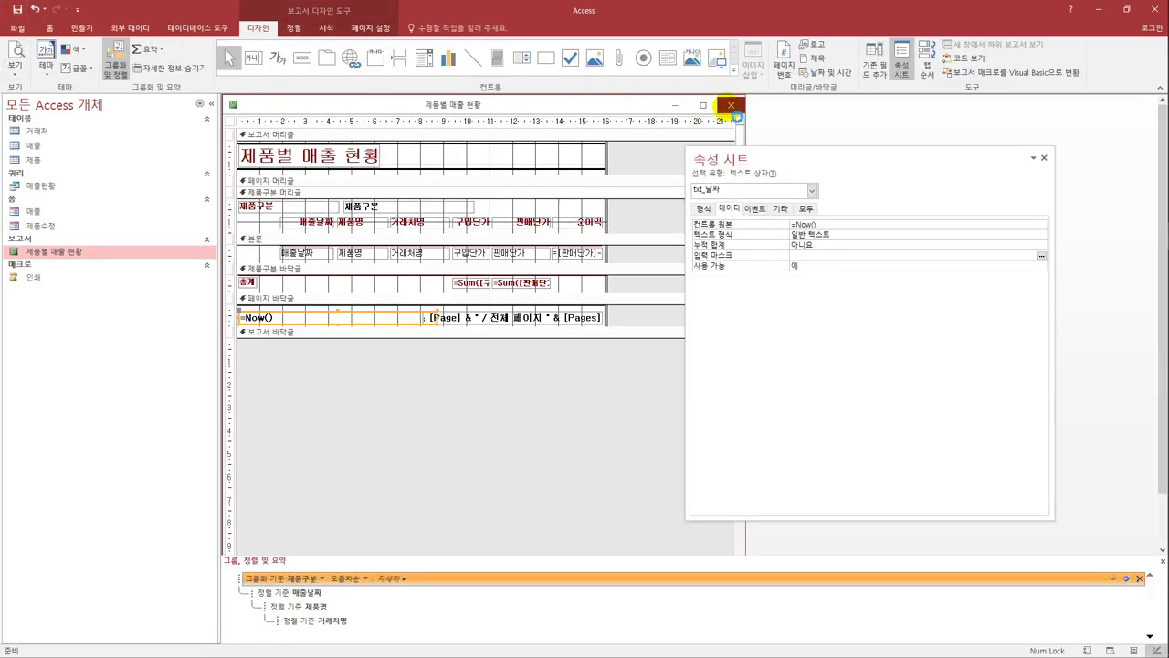
pyautogui.click(731, 105)
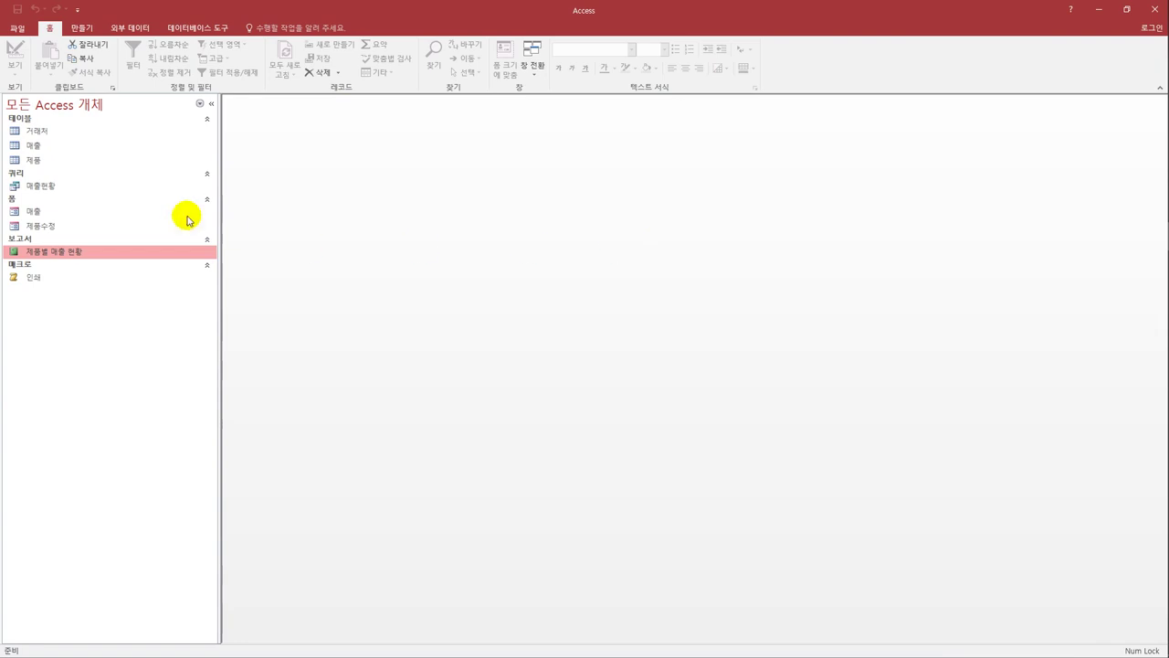
# Open the 매출 form in design view and create an On Click event procedure for the cmd_조회 button
pyautogui.click(62, 212)
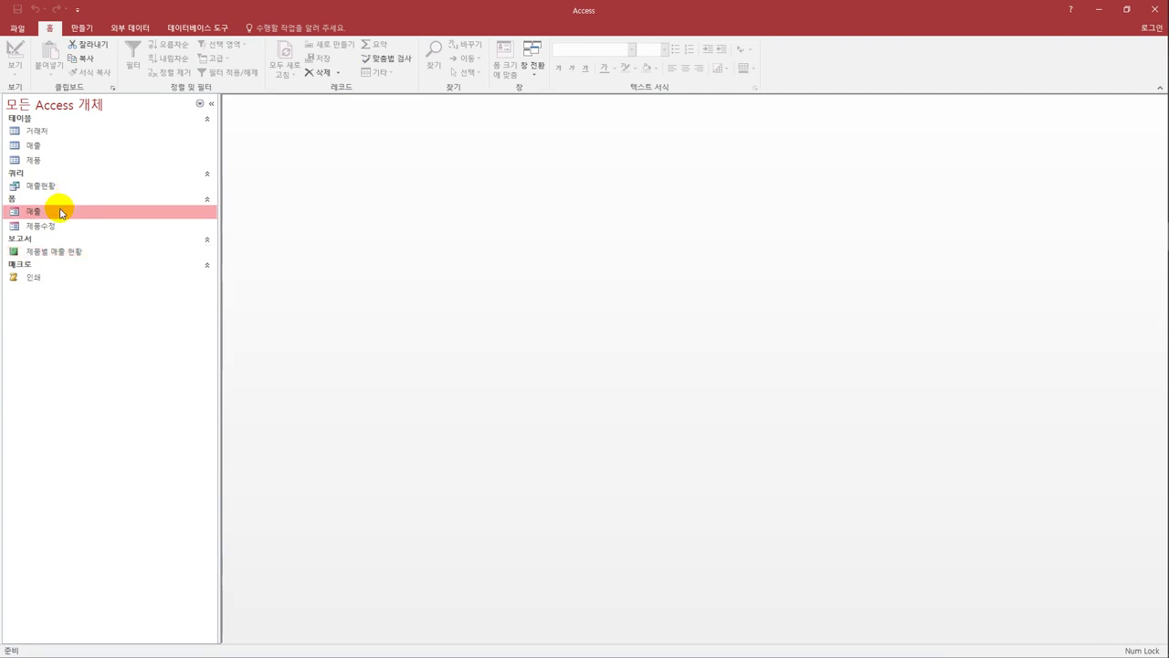
pyautogui.rightClick(62, 212)
pyautogui.click(91, 245)
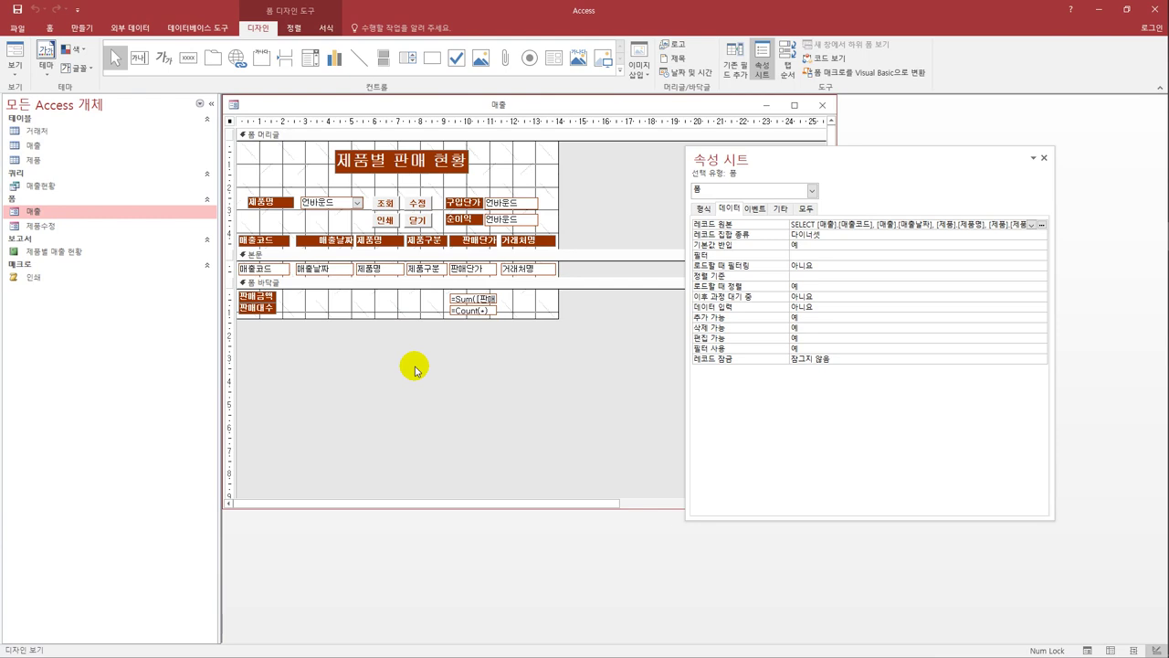
pyautogui.click(378, 201)
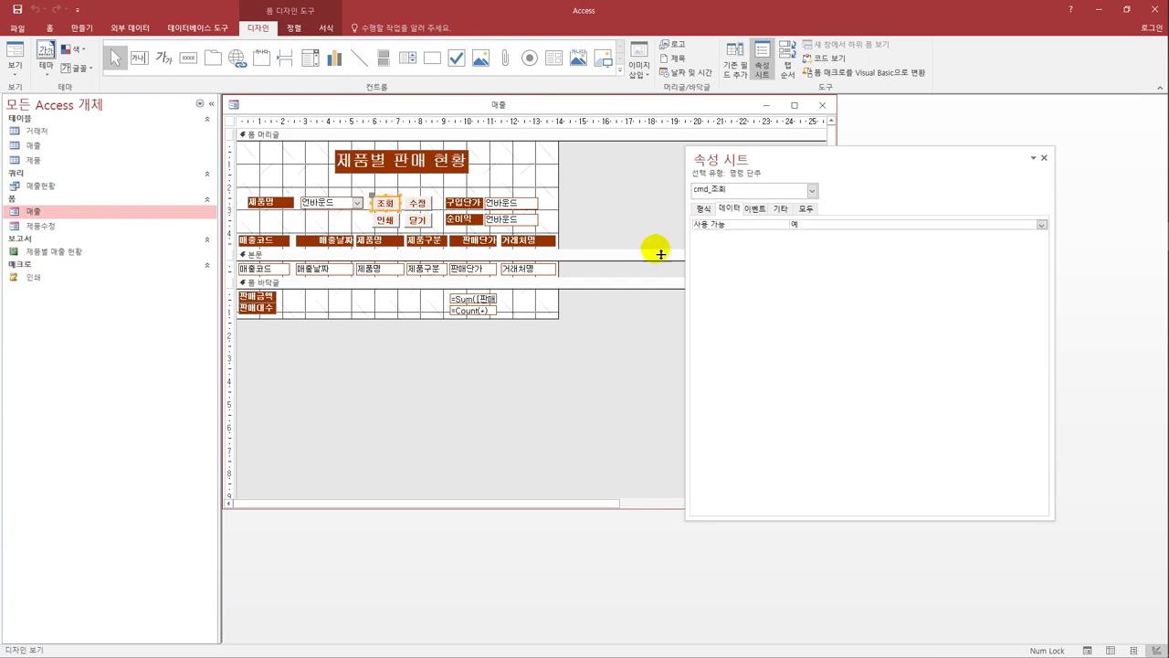
pyautogui.click(759, 208)
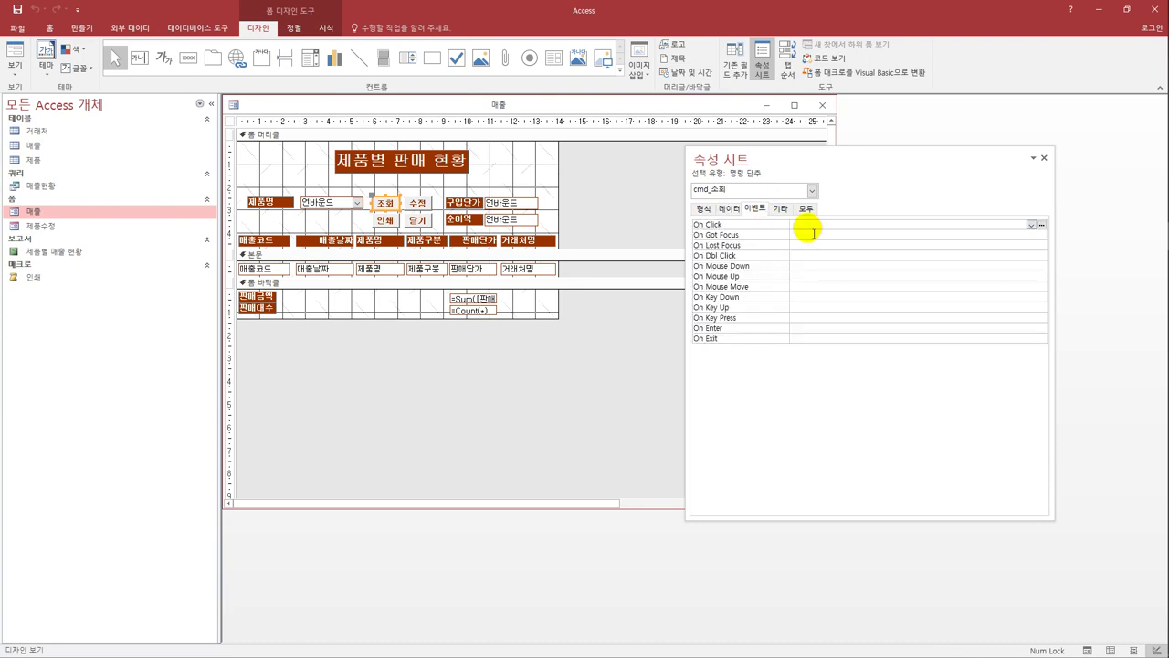
pyautogui.click(804, 225)
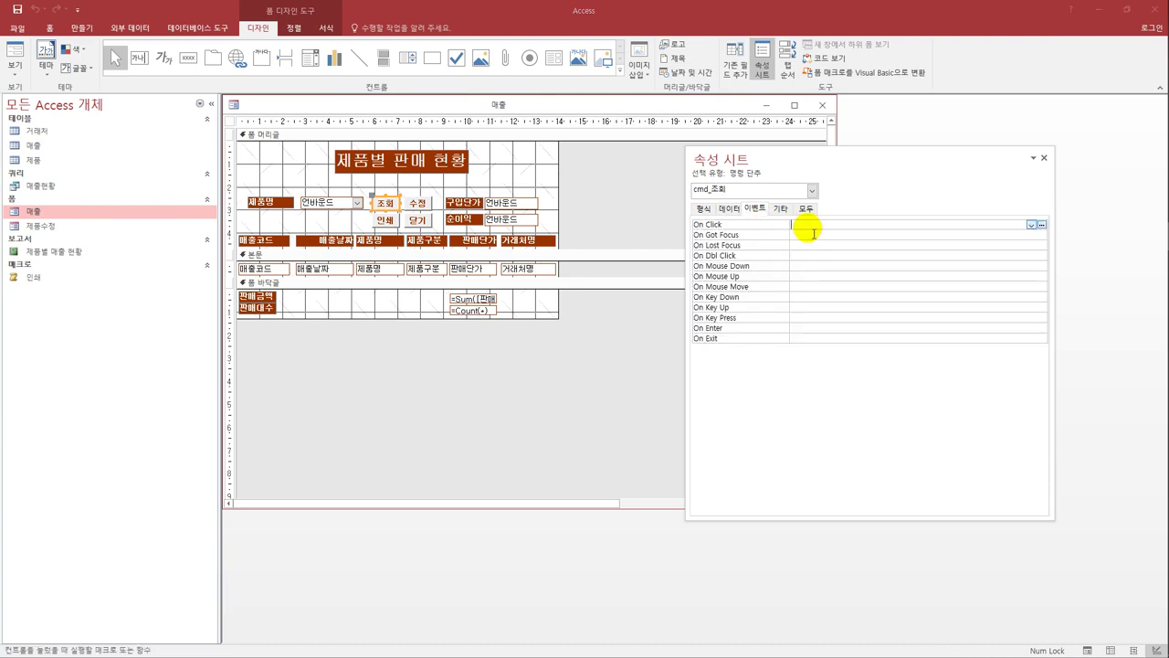
pyautogui.click(1032, 224)
pyautogui.click(971, 243)
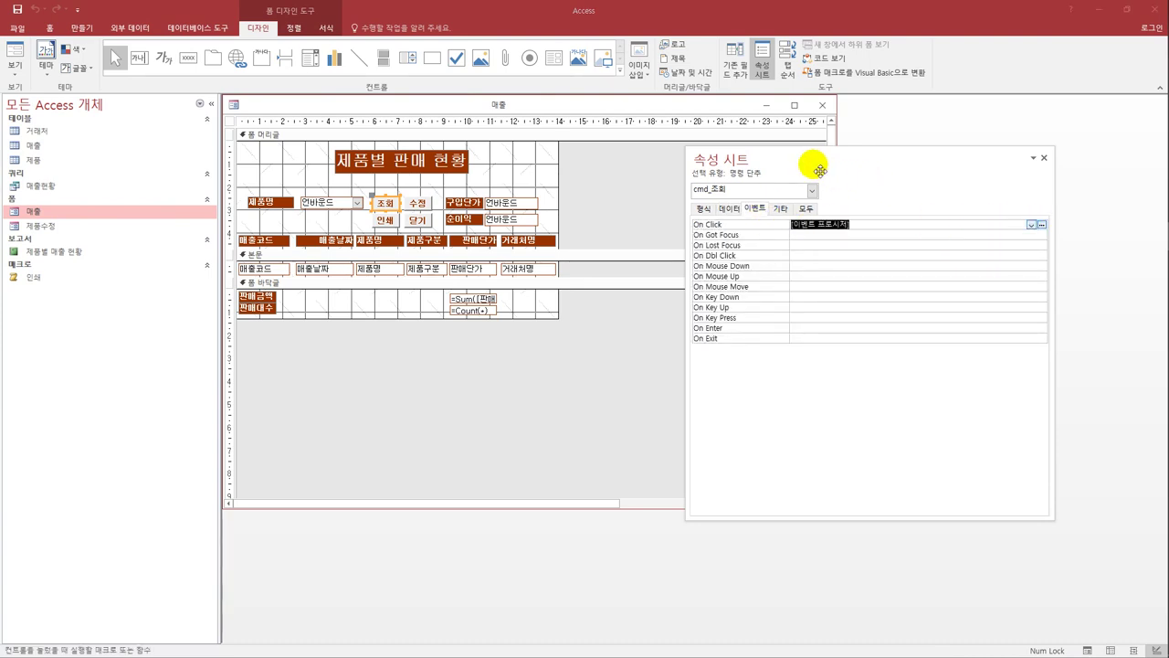
pyautogui.moveTo(820, 170); pyautogui.dragTo(716, 148)
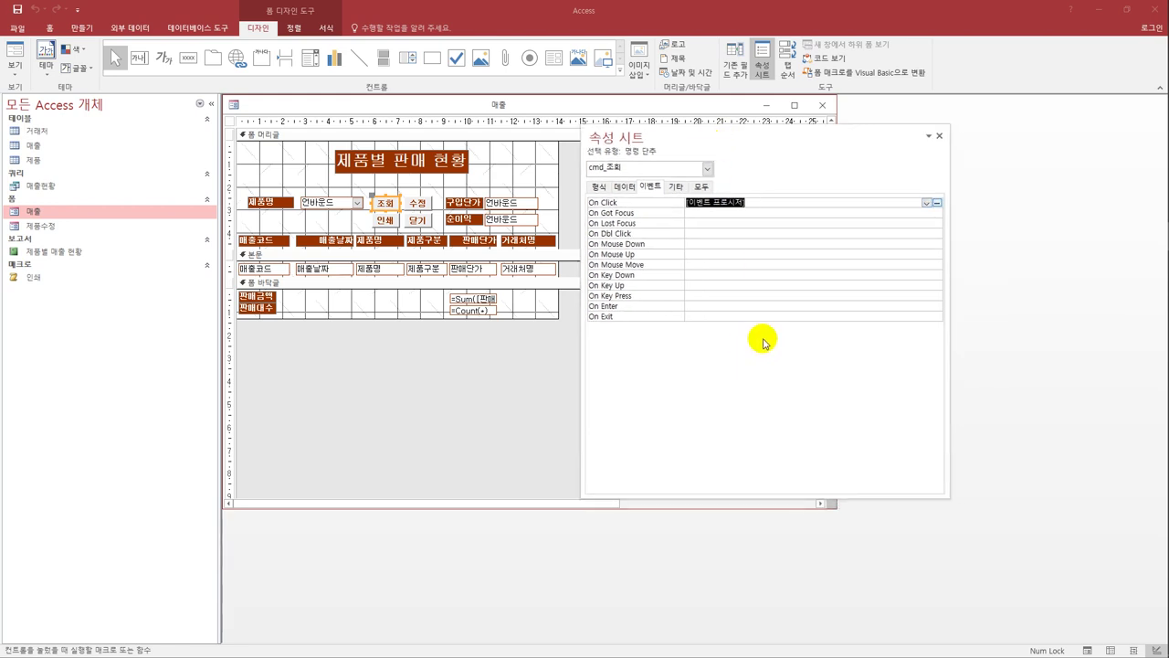
pyautogui.click(936, 202)
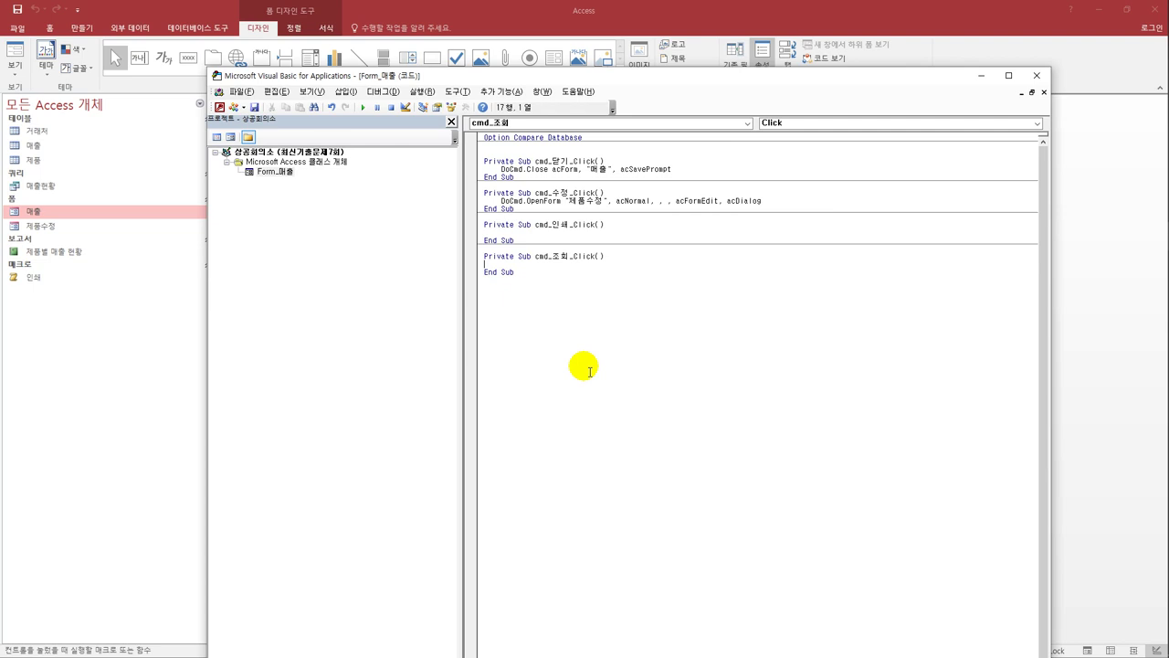
# Write DoCmd.ApplyFilter , "제품명 = ' " & cmd_제품명 & "'" in the cmd_조회_Click procedure
pyautogui.press('Tab')
pyautogui.write('docmd.')
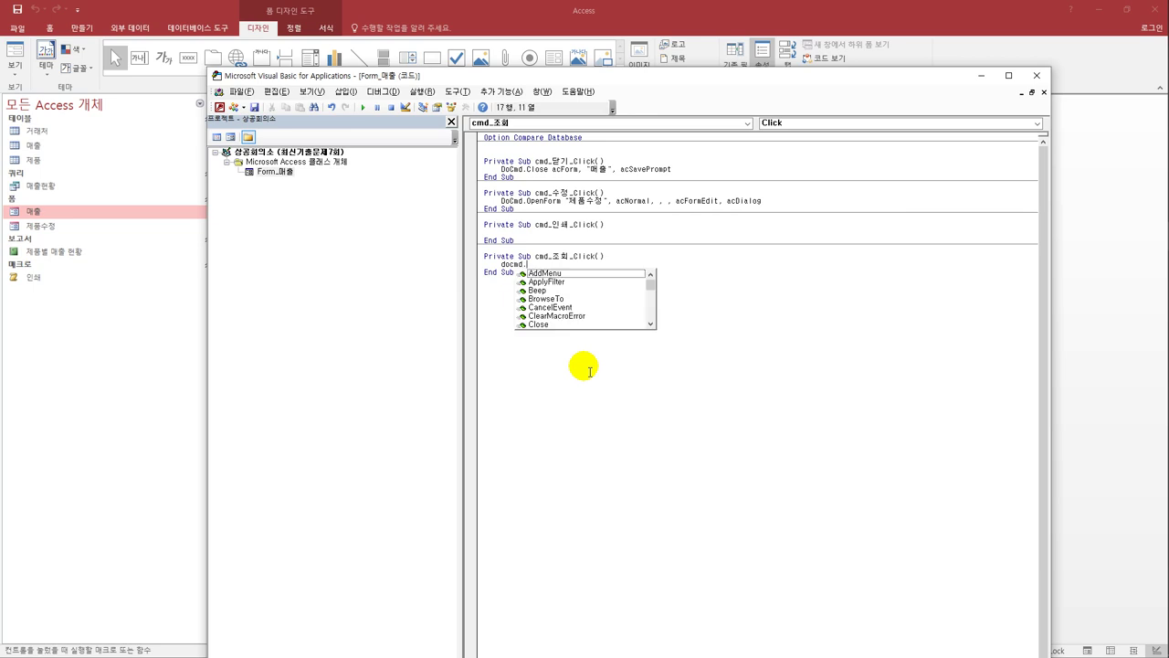
pyautogui.write('ap')
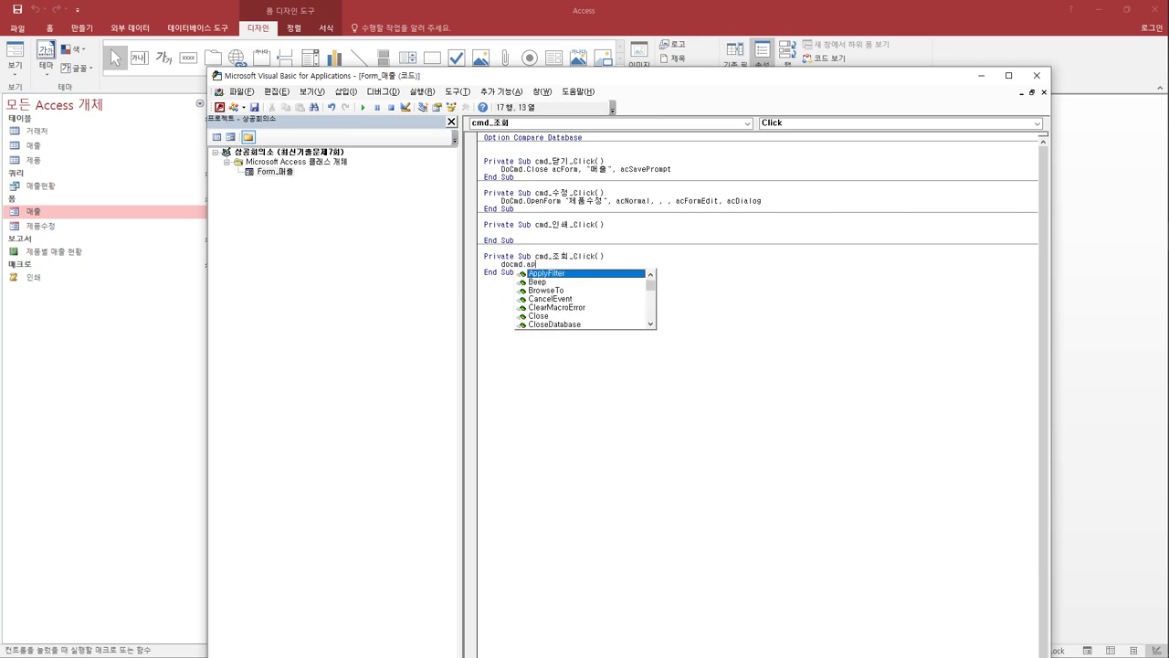
pyautogui.press('Tab')
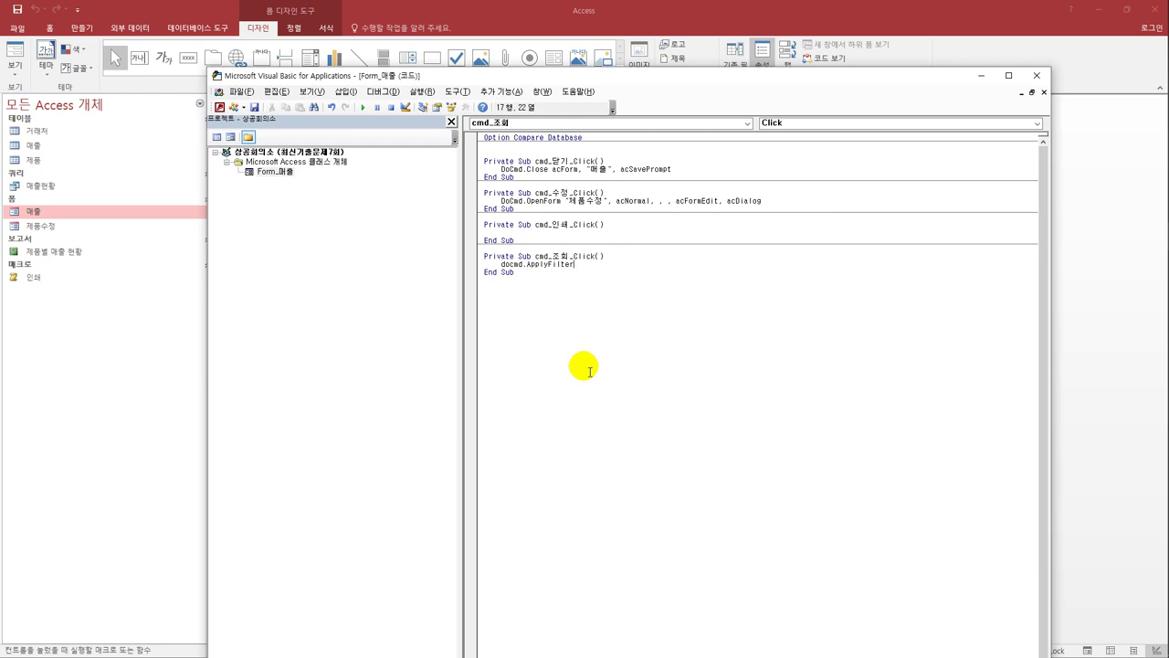
pyautogui.write(', "')
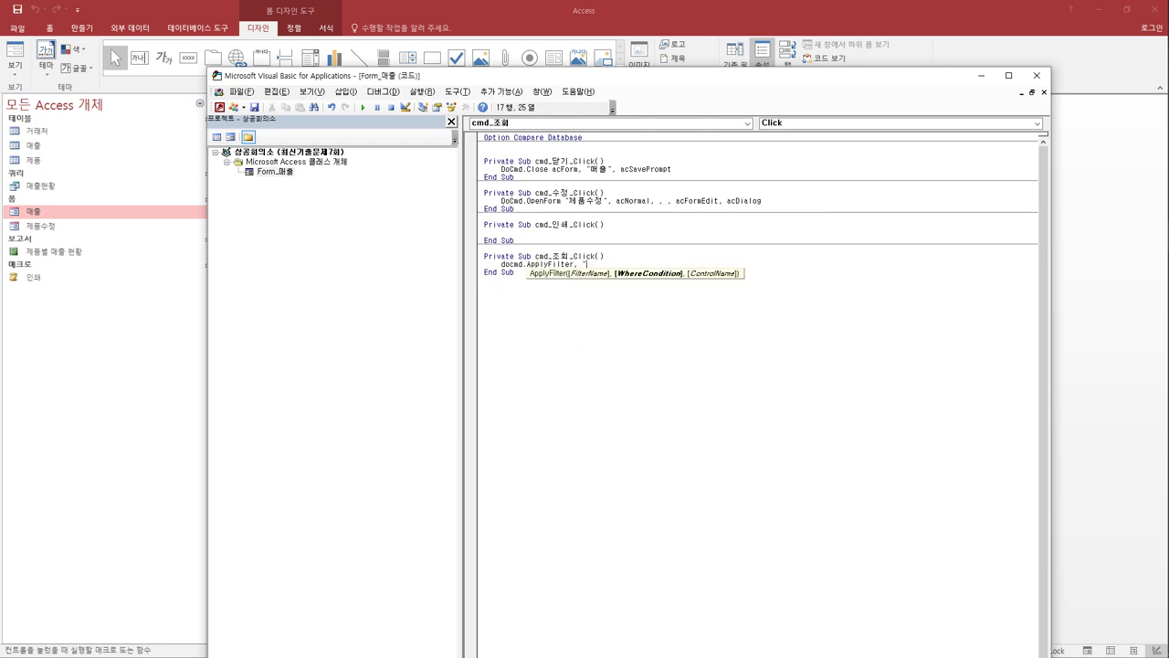
pyautogui.write('제')
pyautogui.write('품명 ')
pyautogui.write('=')
pyautogui.write(" '")
pyautogui.write(' " 의')
pyautogui.write(' cm')
pyautogui.write('b')
pyautogui.write('_제품명 ')
pyautogui.write('& "')
pyautogui.click(590, 371)
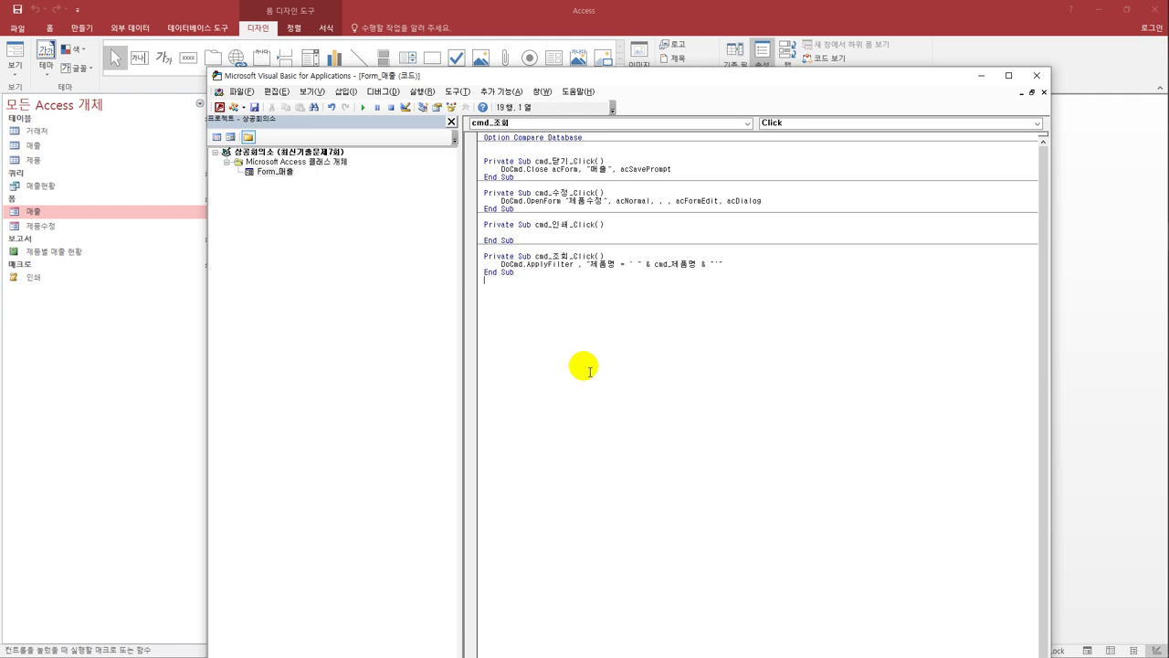
# Leave the code editor, save the 매출 form and close it
pyautogui.click(1037, 75)
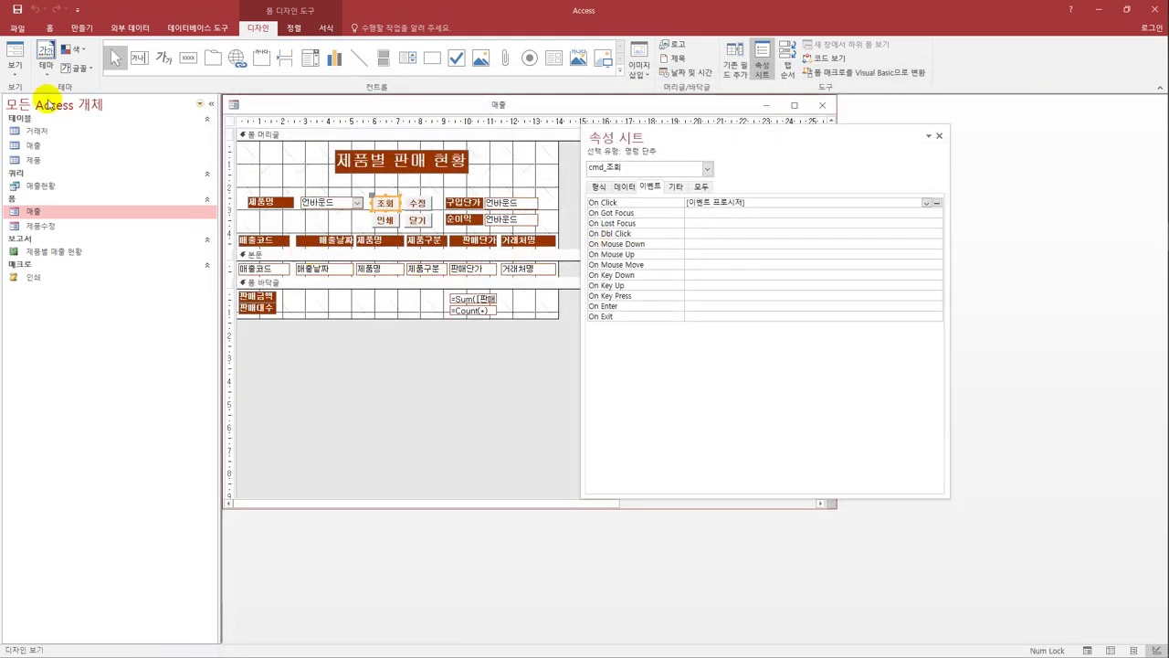
pyautogui.click(16, 11)
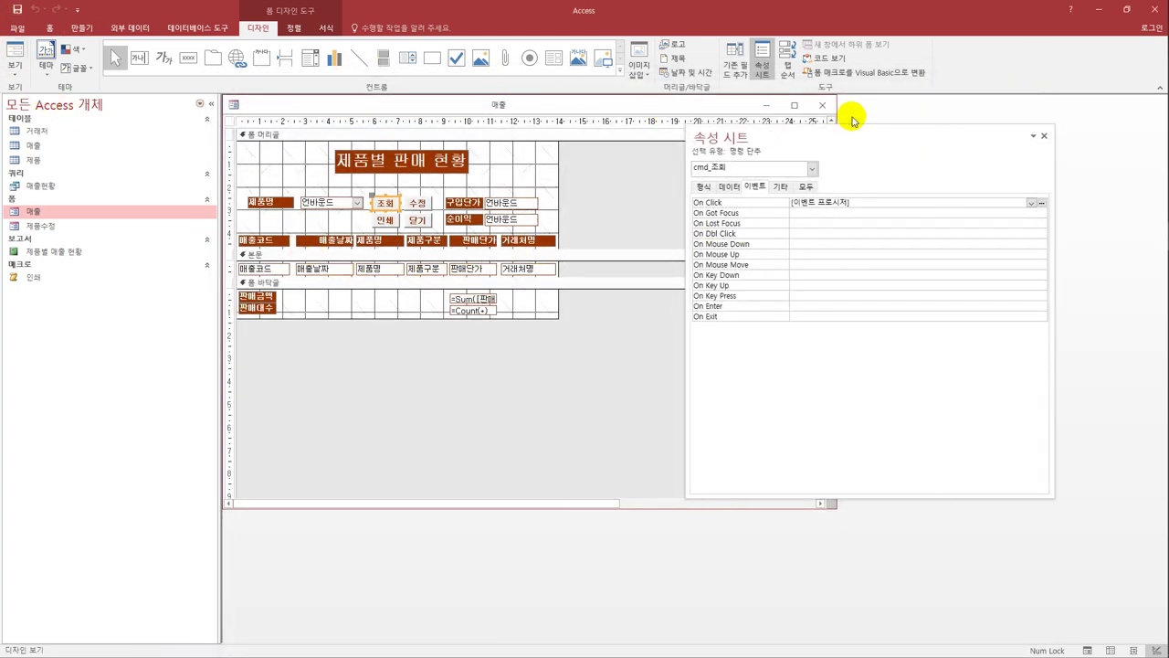
pyautogui.click(822, 105)
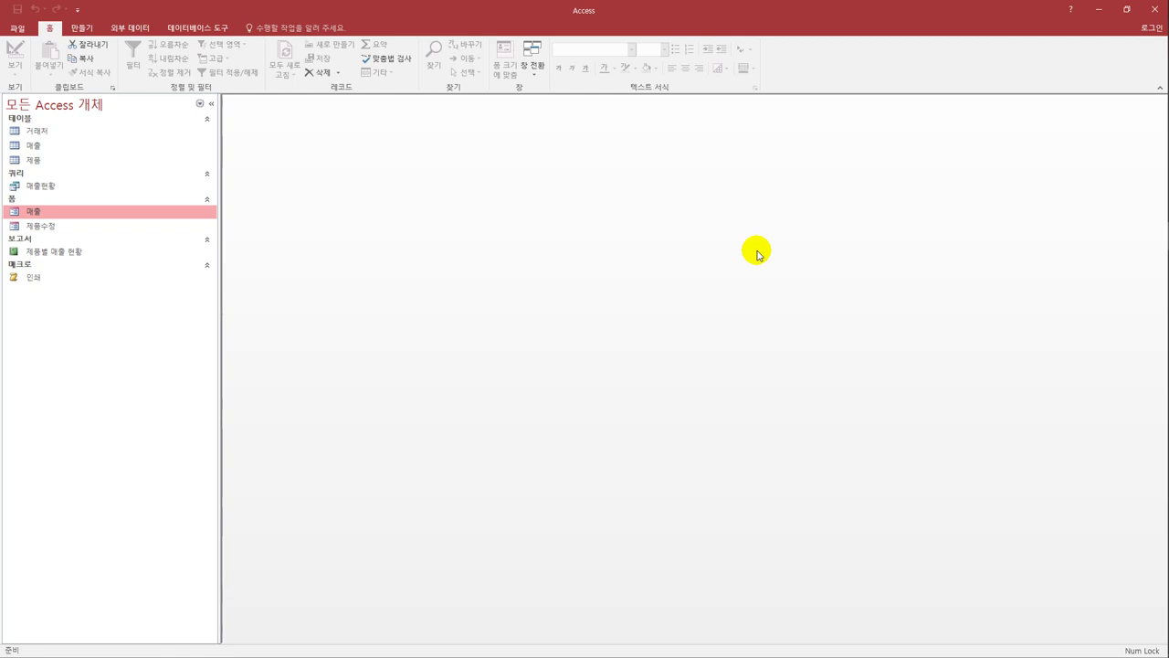
# Create a new query in design view and add the 매출 and 제품 tables
pyautogui.click(82, 28)
pyautogui.click(189, 65)
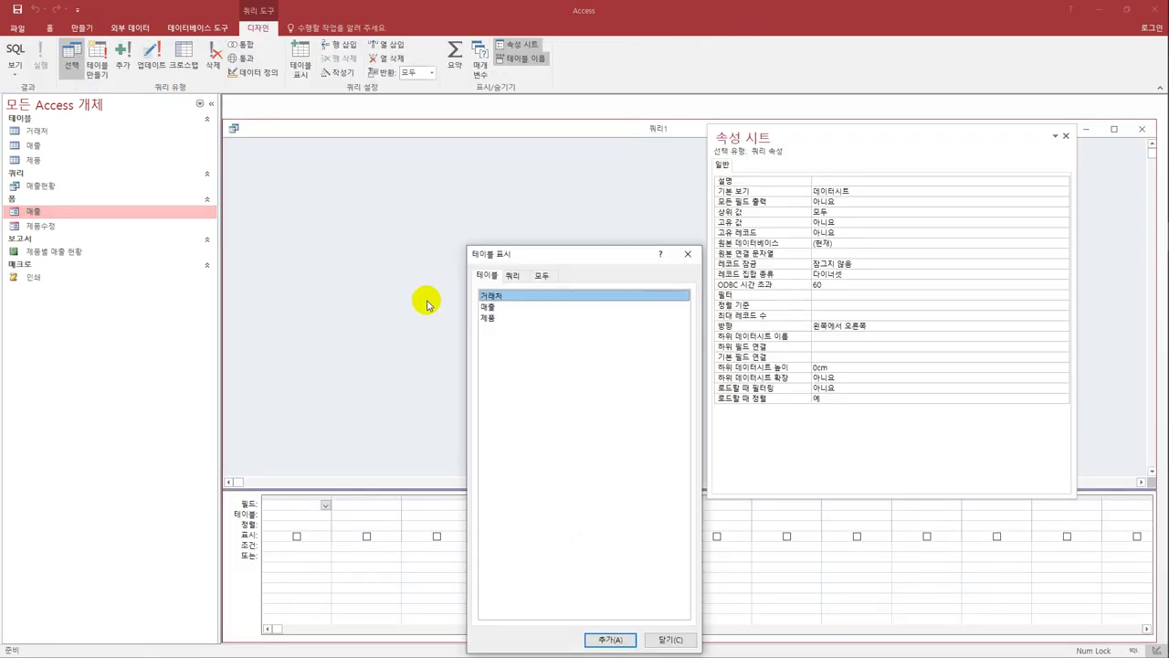
pyautogui.doubleClick(529, 307)
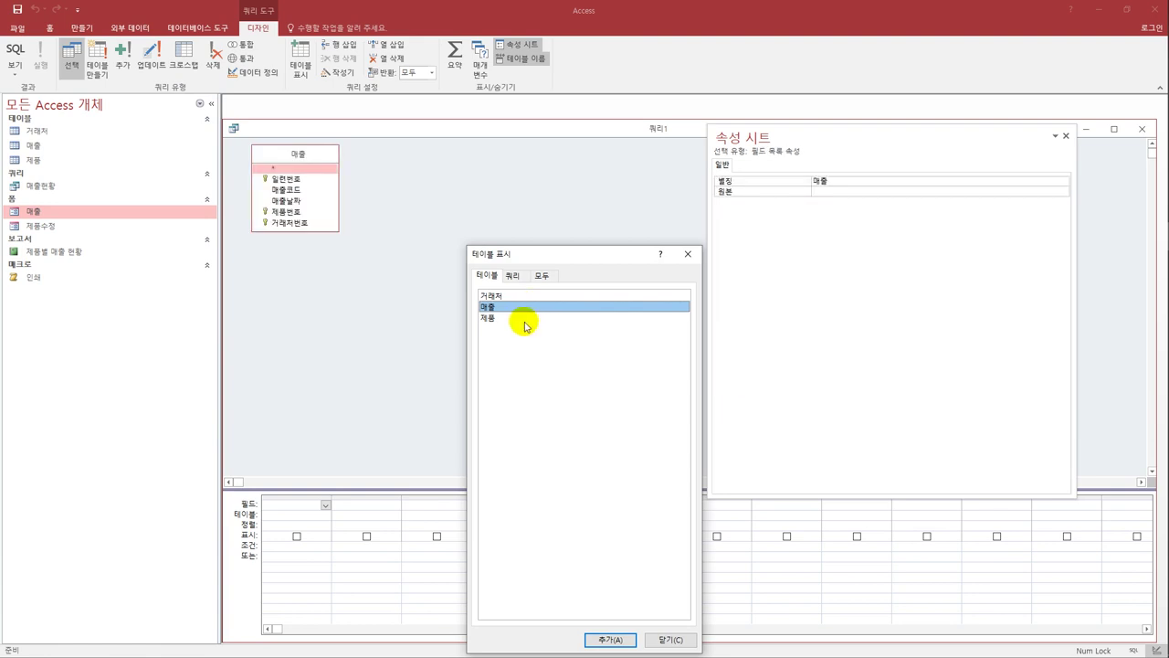
pyautogui.doubleClick(524, 318)
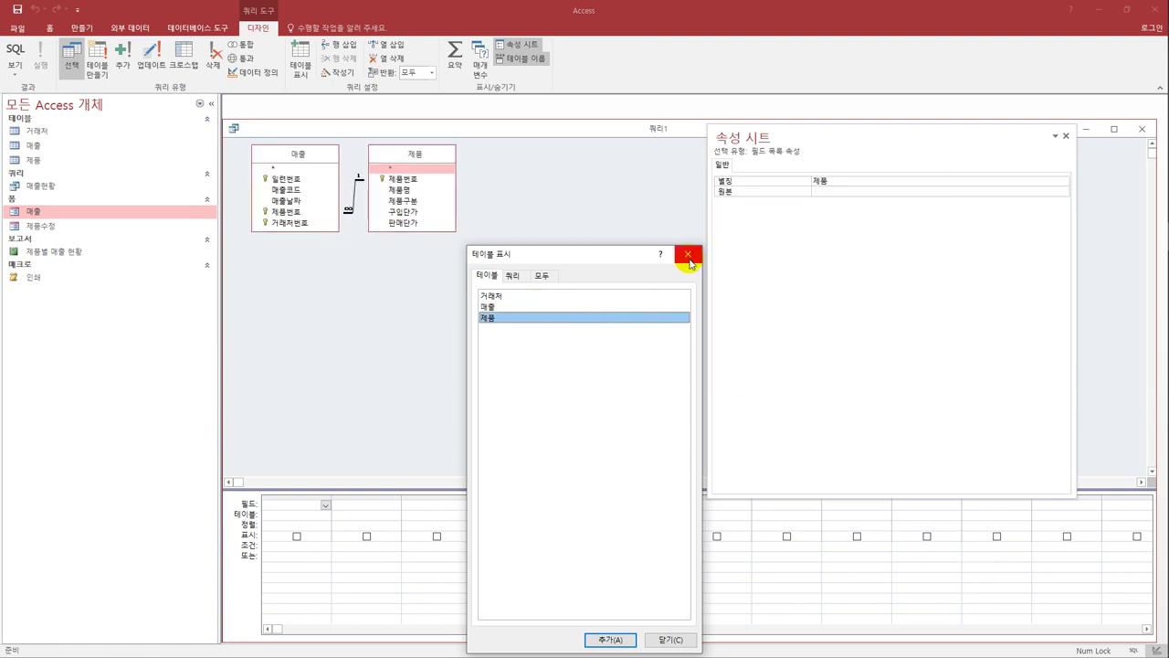
# Finish choosing tables and add the 제품구분 and 제품명 fields from 제품 to the query grid
pyautogui.click(688, 254)
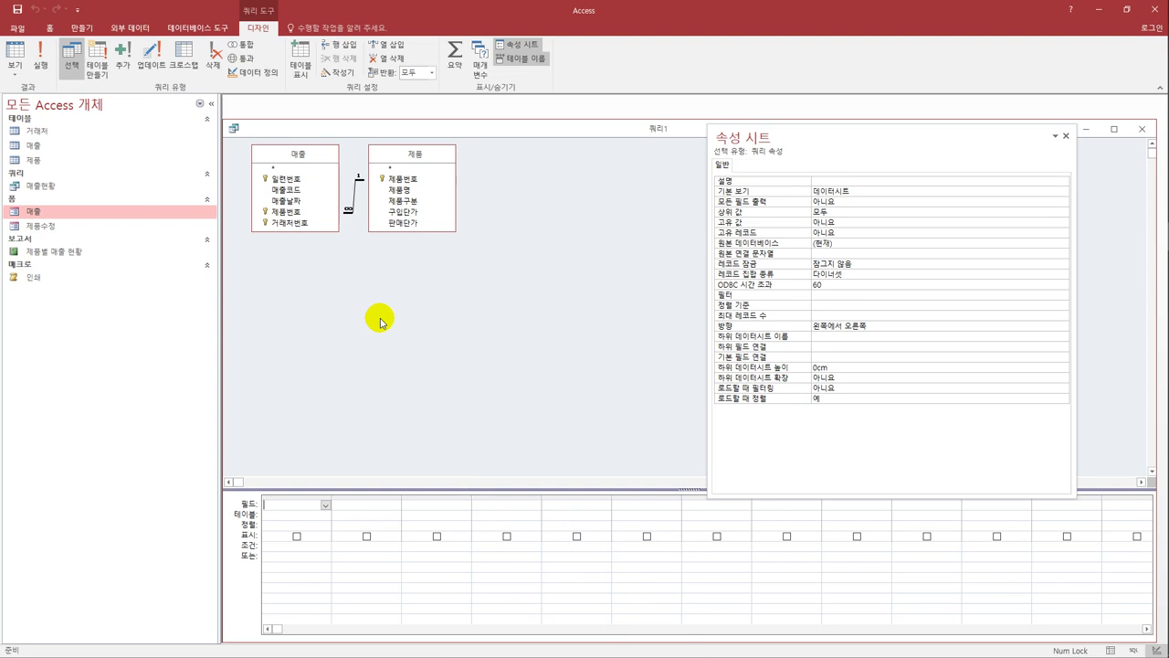
pyautogui.doubleClick(403, 201)
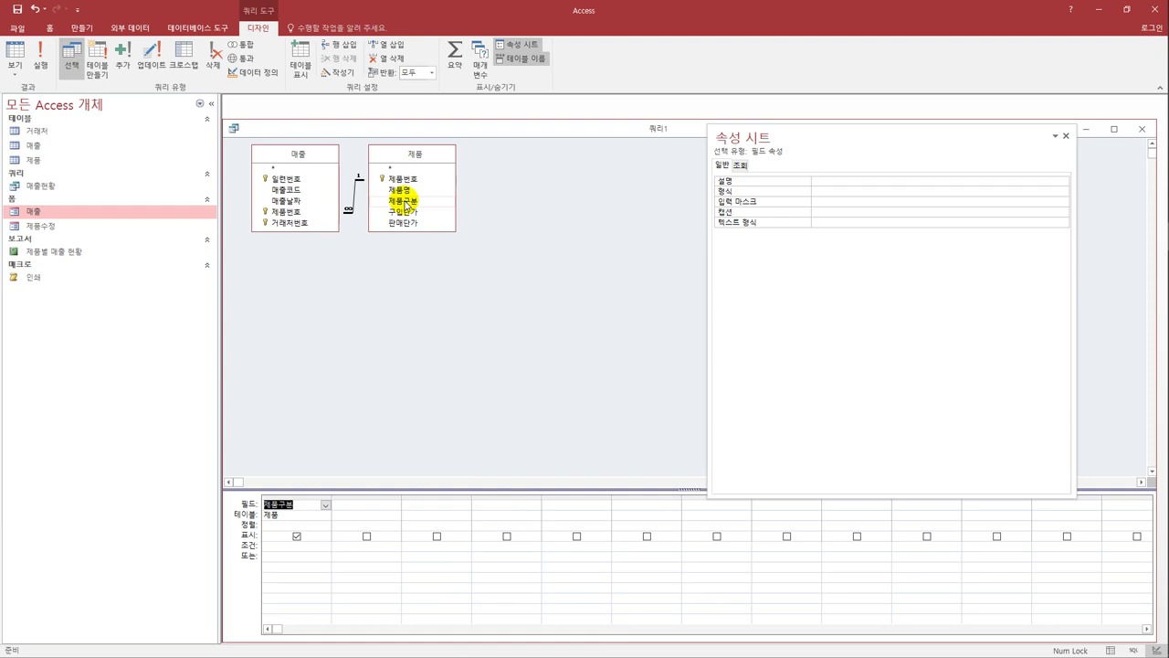
pyautogui.doubleClick(399, 189)
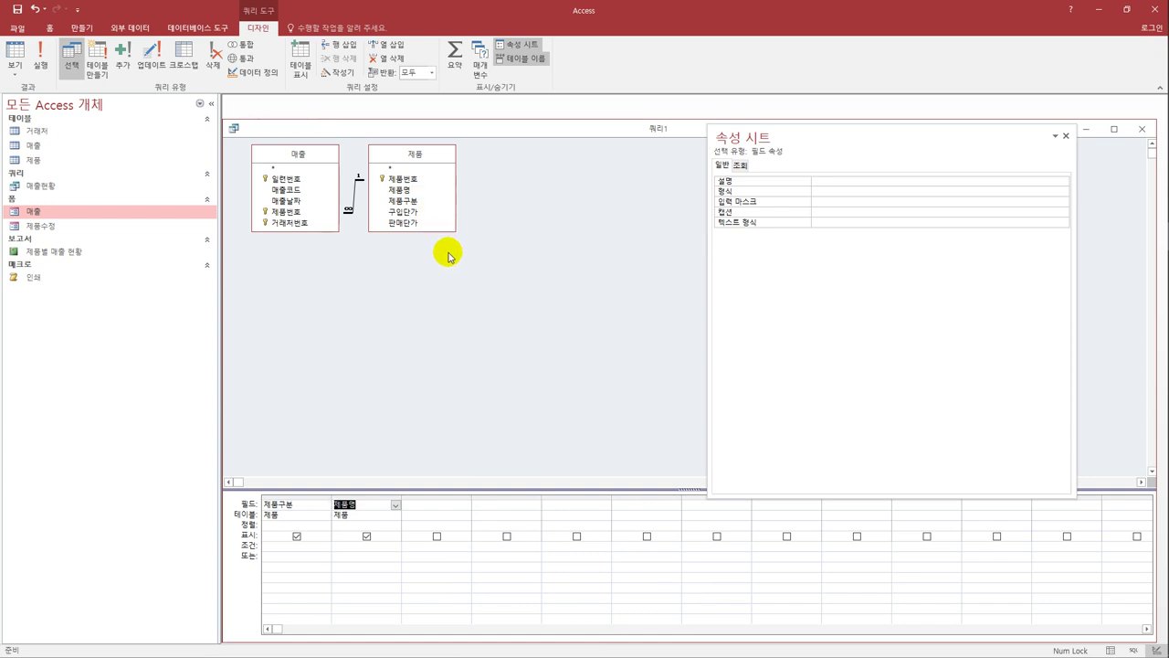
# Turn on totals for the query and summarize the 제품명 field with 개수 (count)
pyautogui.click(455, 59)
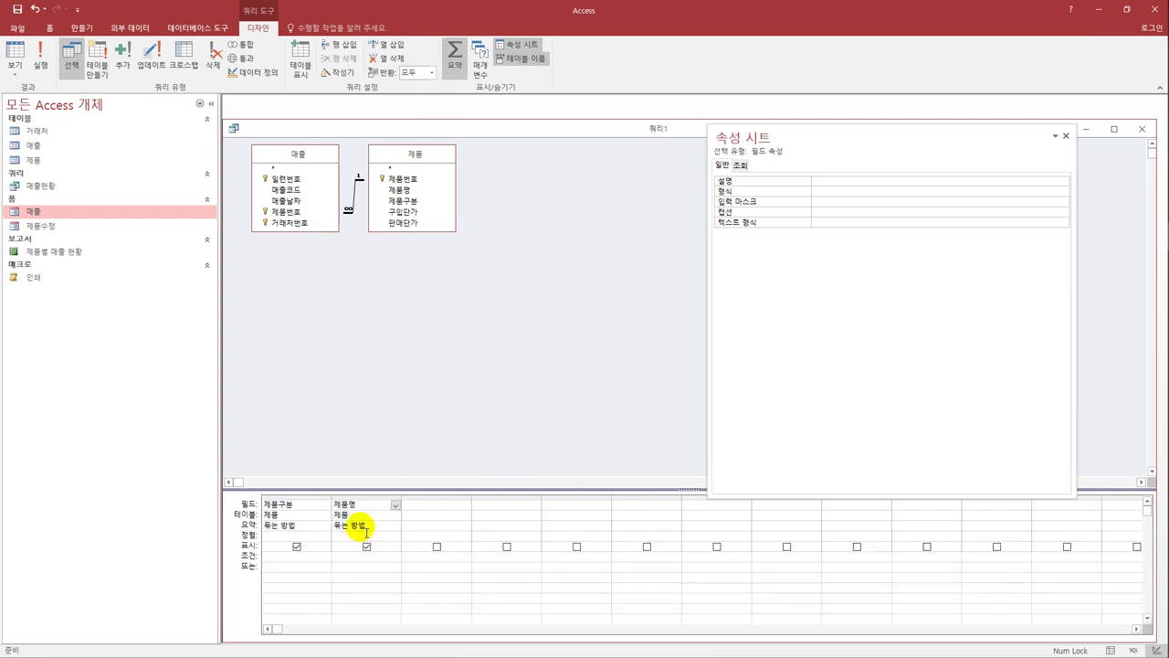
pyautogui.click(379, 527)
pyautogui.click(395, 526)
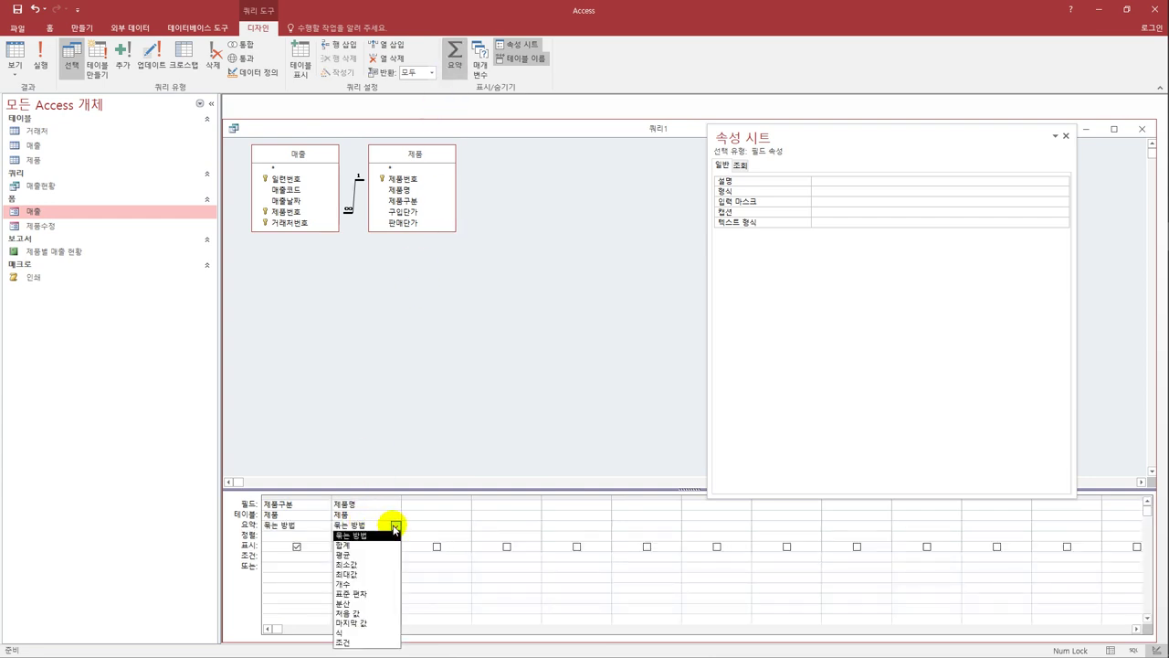
pyautogui.click(371, 582)
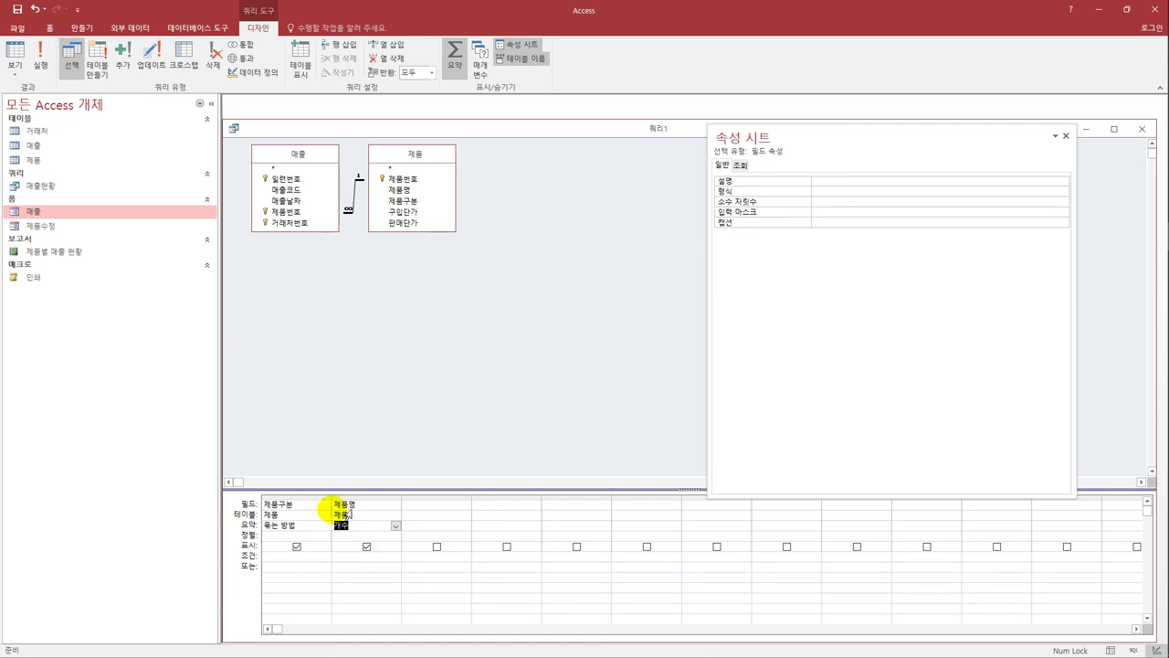
# Give the counted 제품명 column the alias 개수
pyautogui.press('Up')
pyautogui.press('Up')
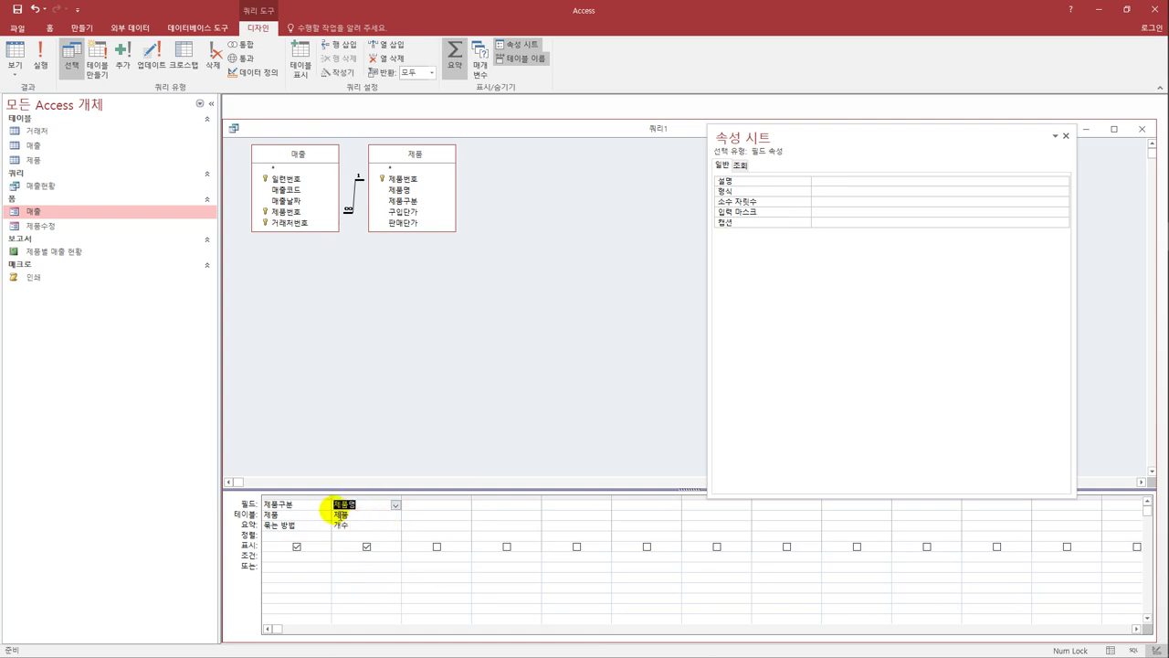
pyautogui.press('Home')
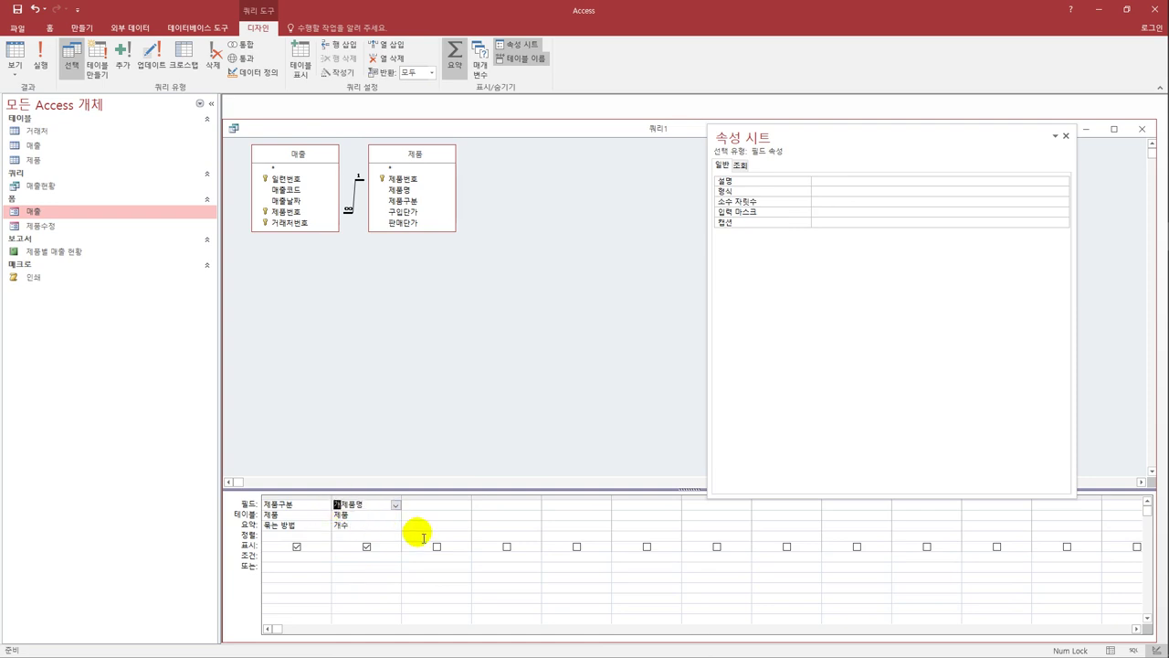
pyautogui.write('개수:')
pyautogui.press('Tab')
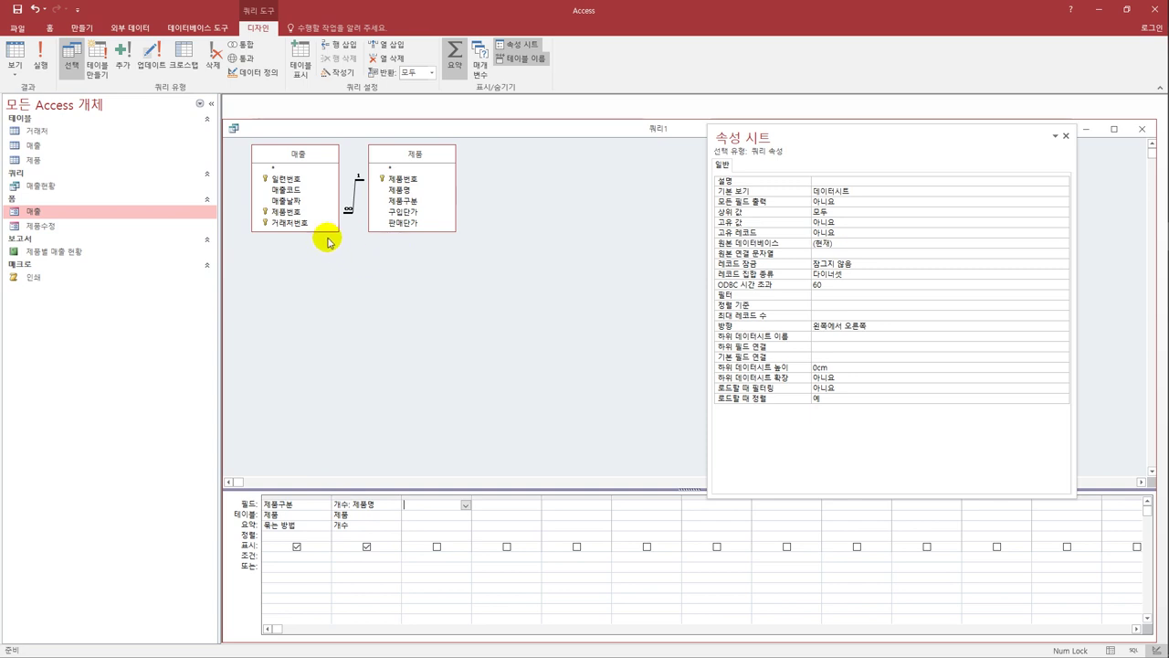
# Change the join between 매출 and 제품 to include all 제품 records and only the matching 매출 records
pyautogui.doubleClick(355, 188)
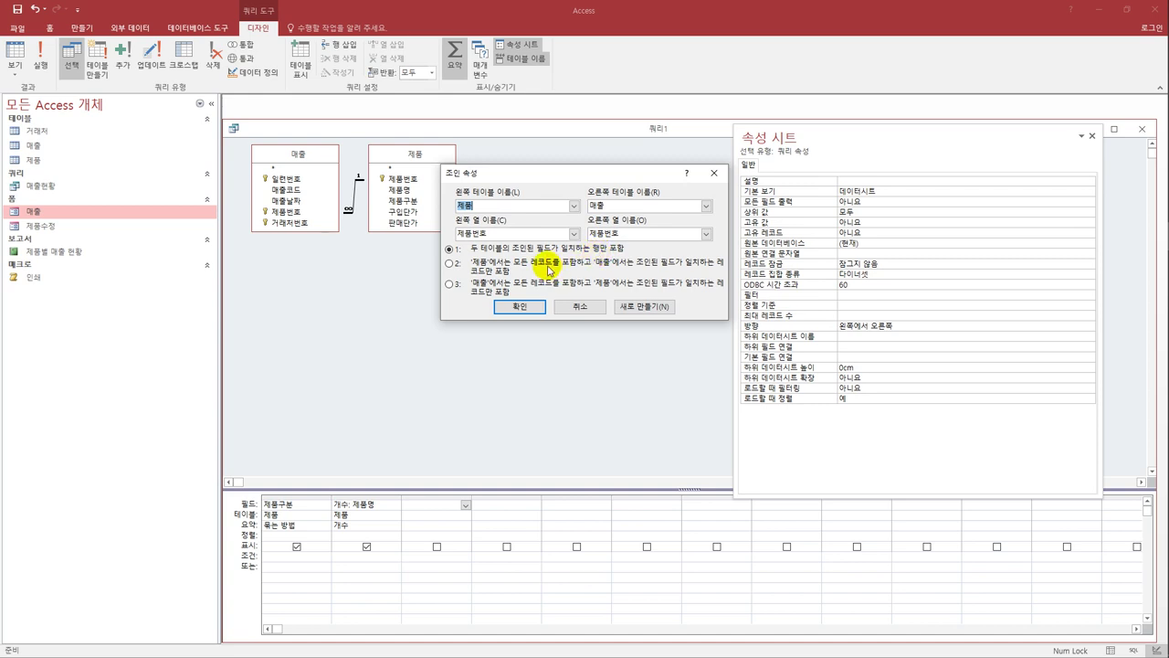
pyautogui.click(449, 263)
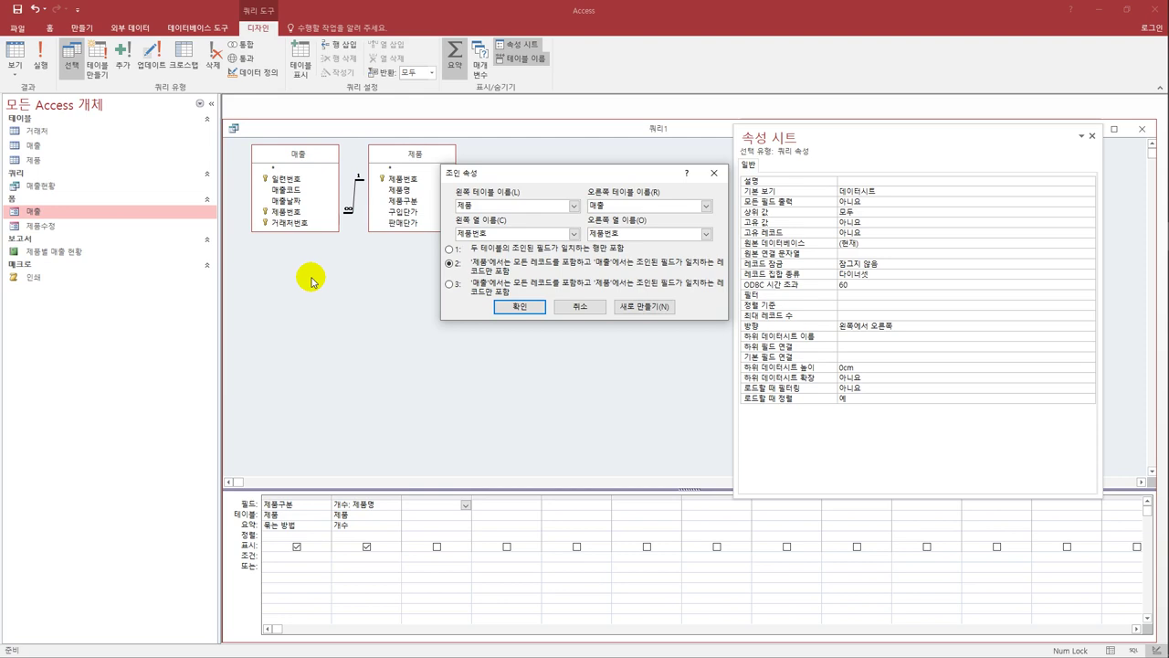
pyautogui.click(521, 306)
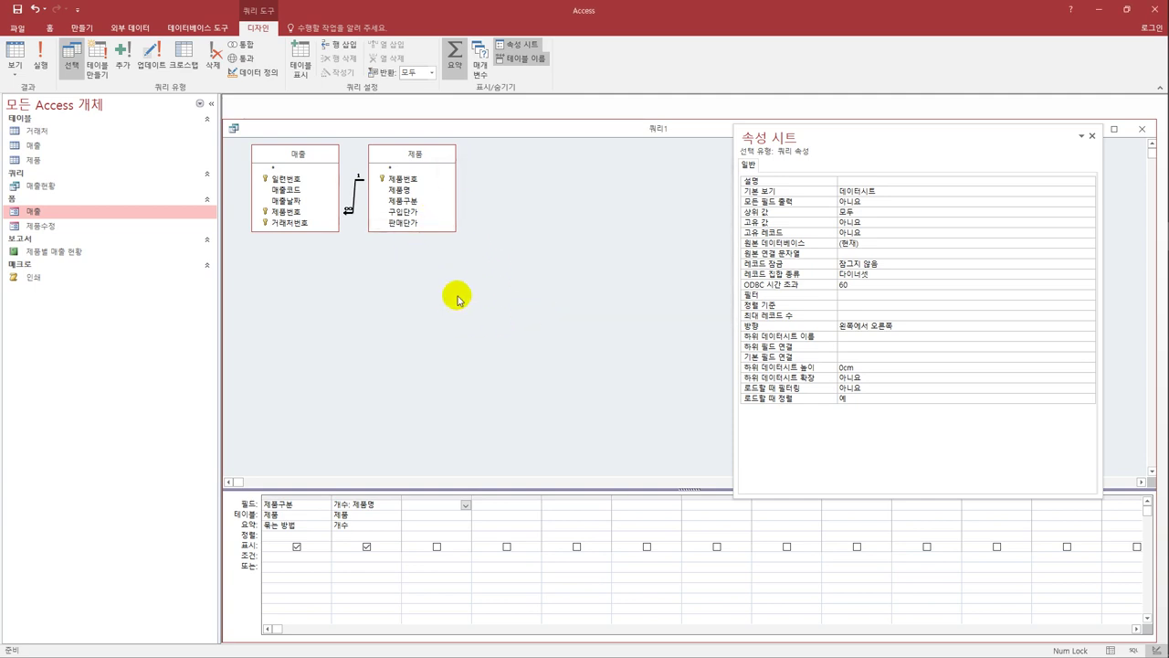
# Add 제품번호 from the 매출 table to the query grid with the criterion Is Null
pyautogui.click(443, 514)
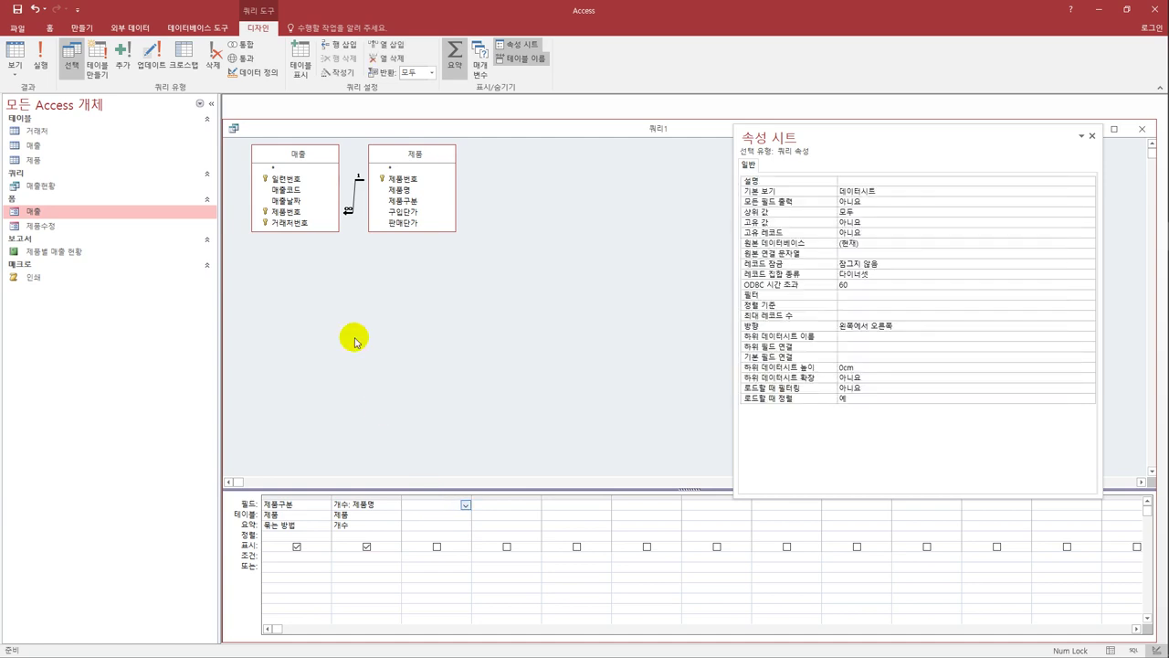
pyautogui.doubleClick(300, 211)
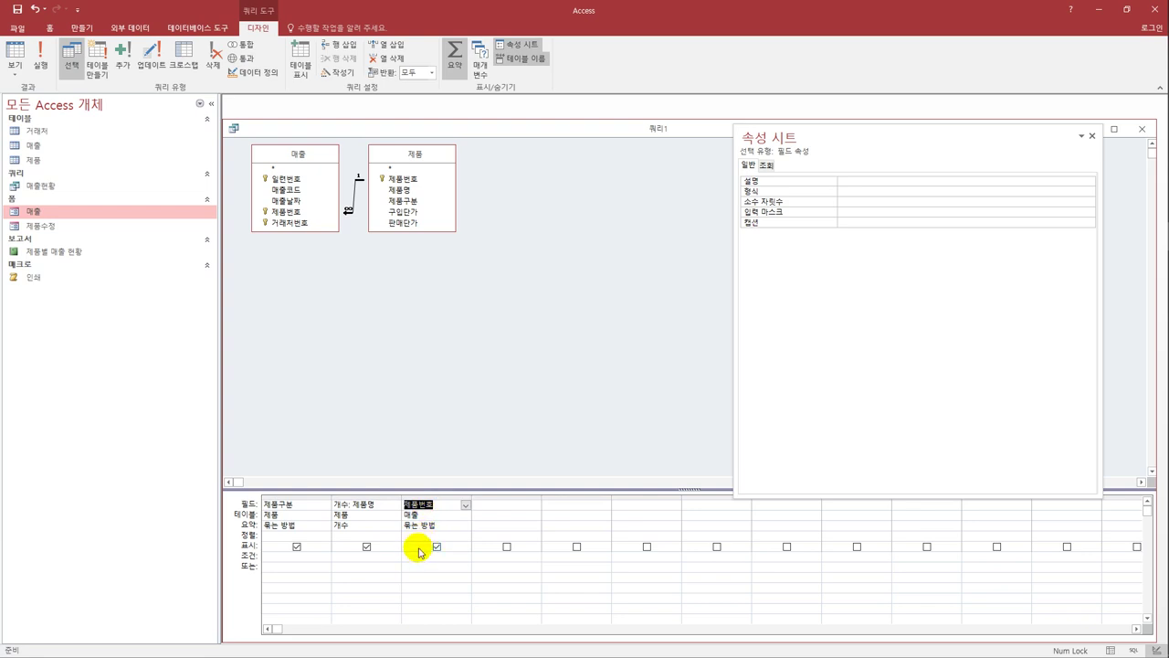
pyautogui.click(424, 560)
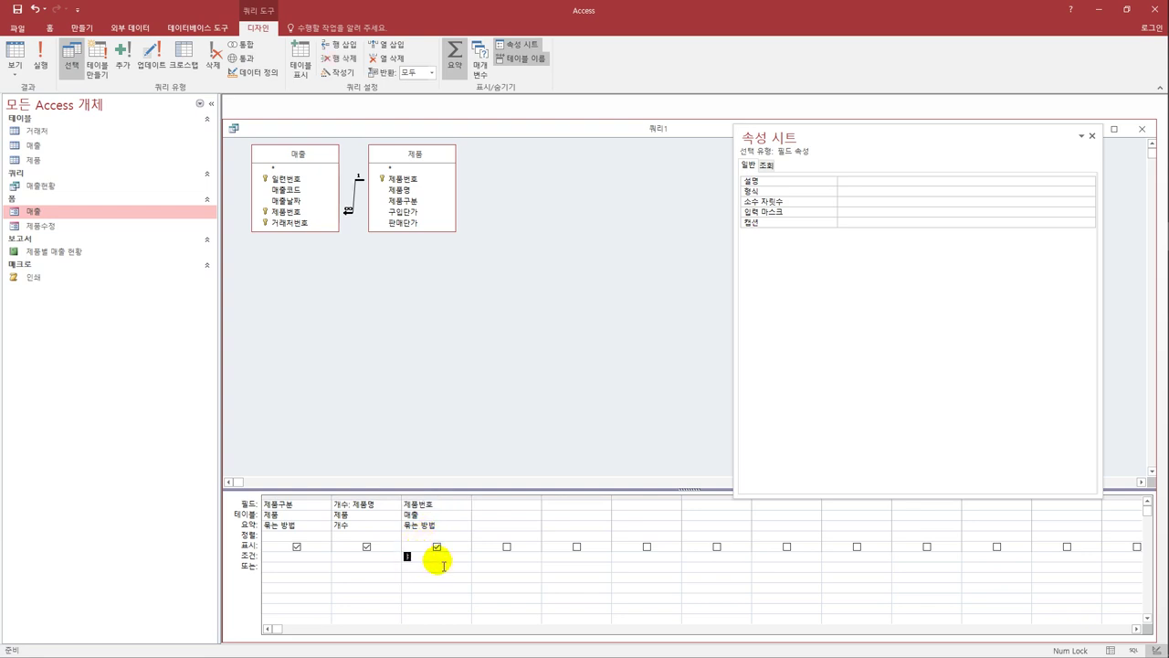
pyautogui.write('is null')
pyautogui.press('Tab')
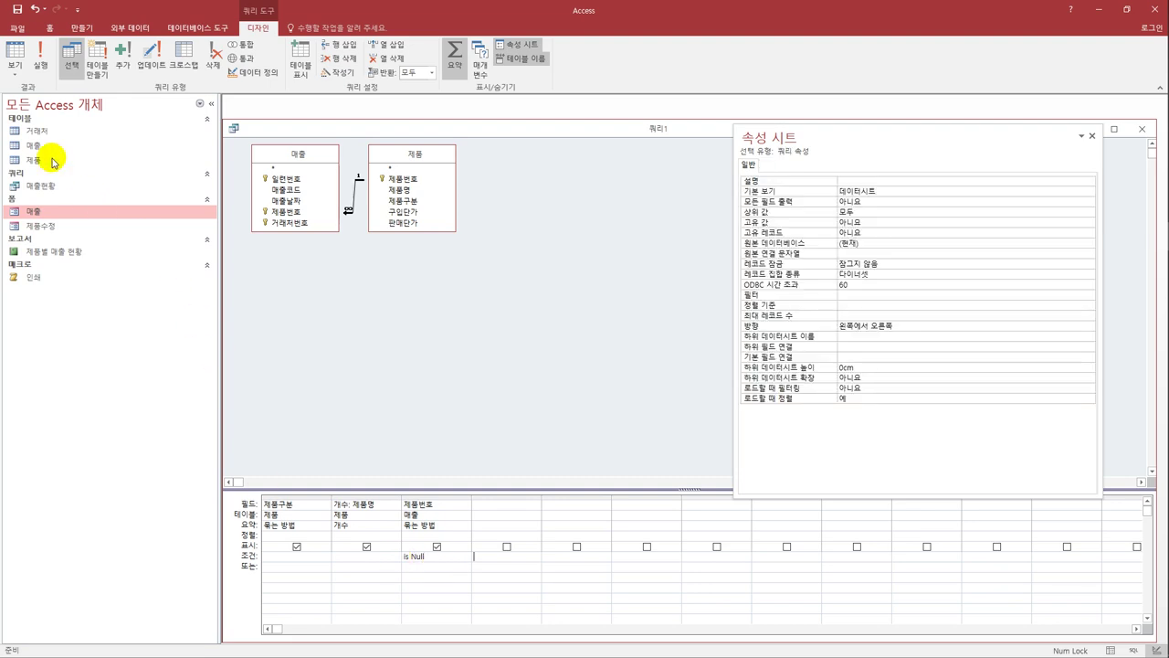
# Preview the query in datasheet view, return to the design and exclude the 제품번호 column from the output
pyautogui.click(12, 51)
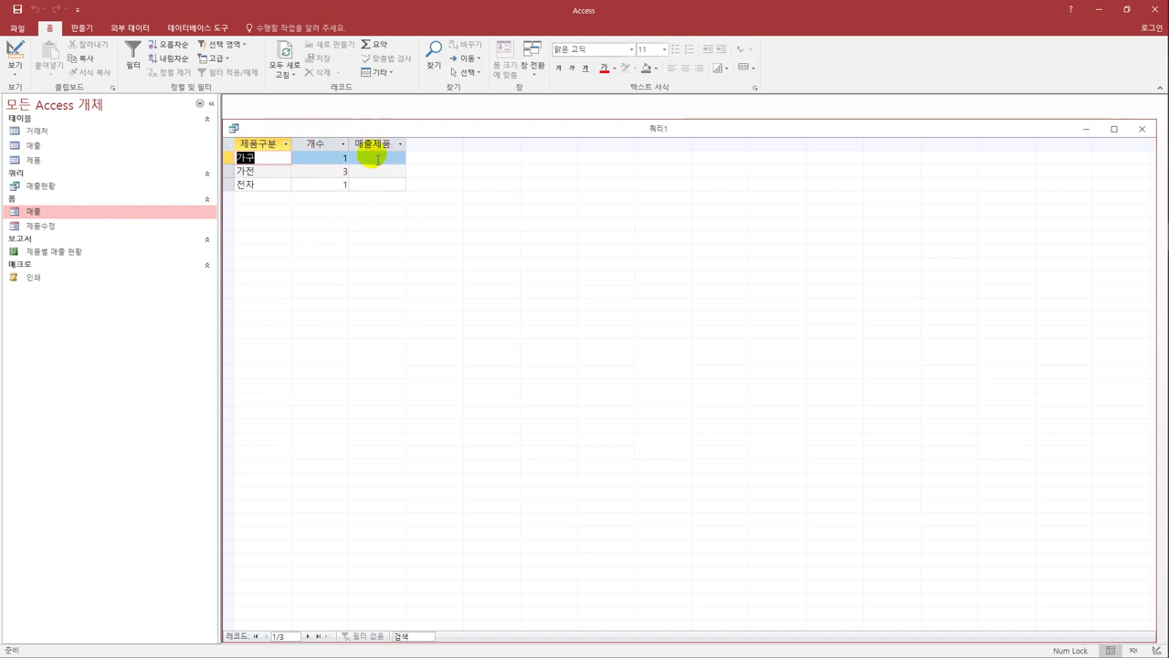
pyautogui.click(14, 69)
pyautogui.click(79, 146)
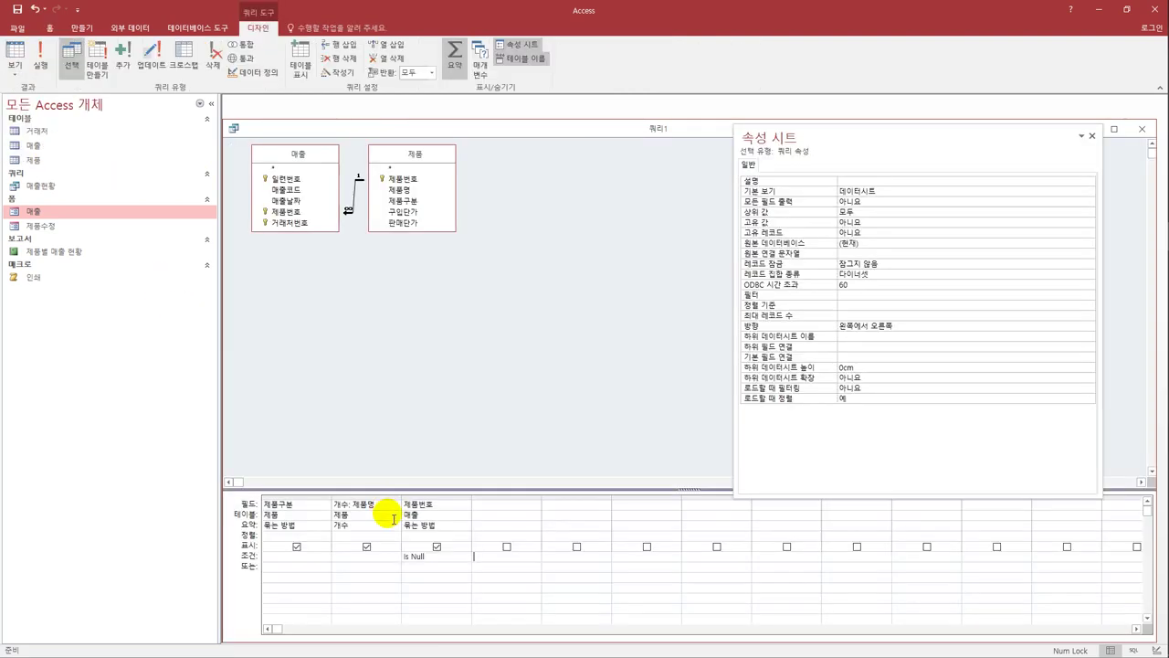
pyautogui.click(436, 546)
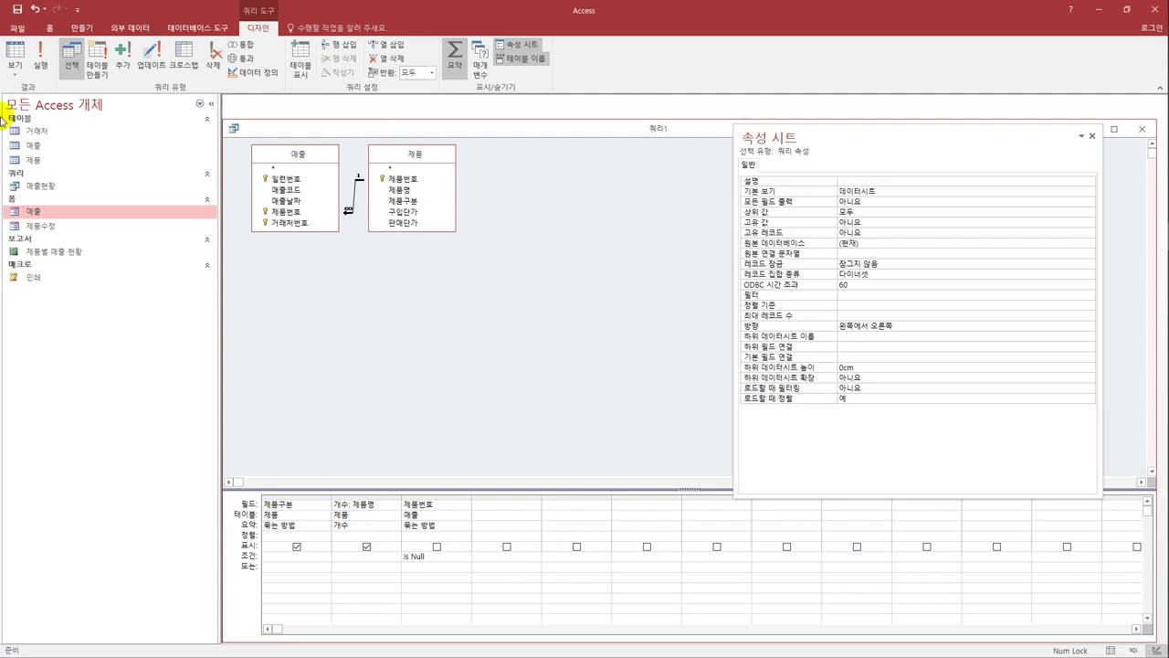
# Save the query as 떨이목록 and close it
pyautogui.click(17, 9)
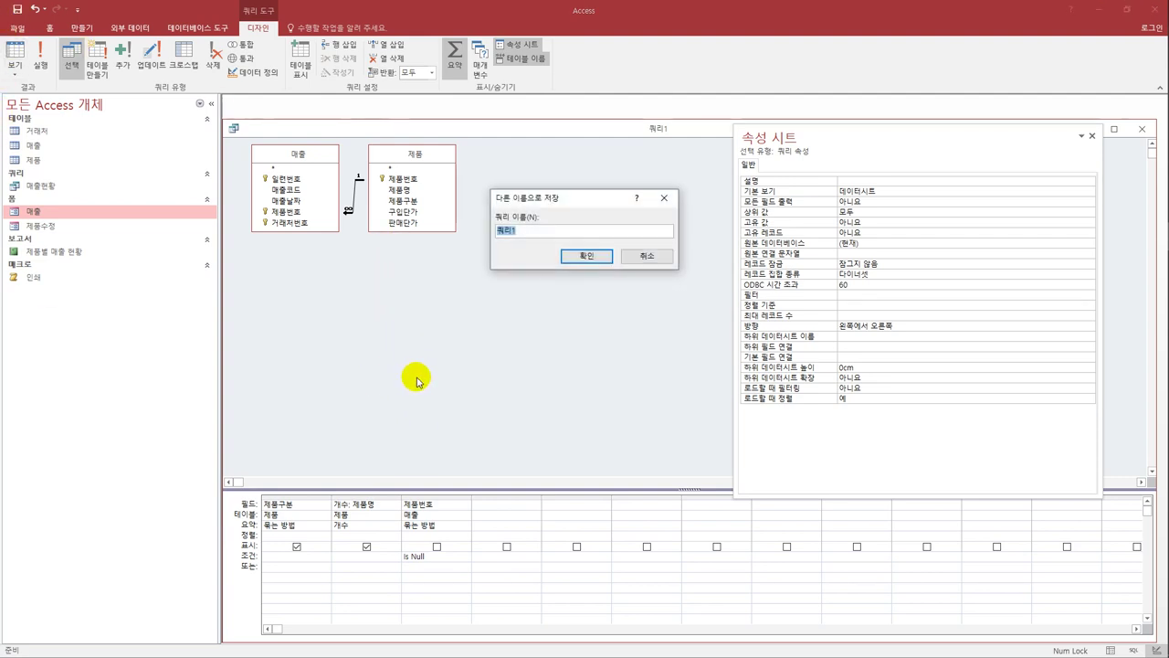
pyautogui.write('태')
pyautogui.press('BackSpace')
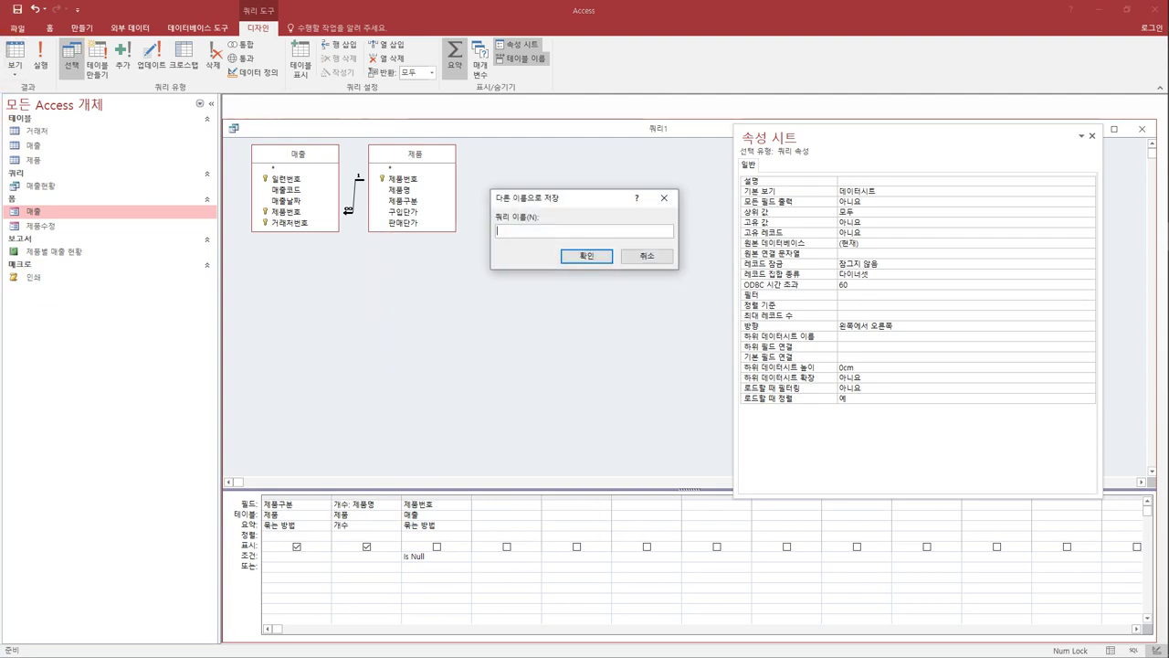
pyautogui.write('매ㅇ')
pyautogui.write('목록')
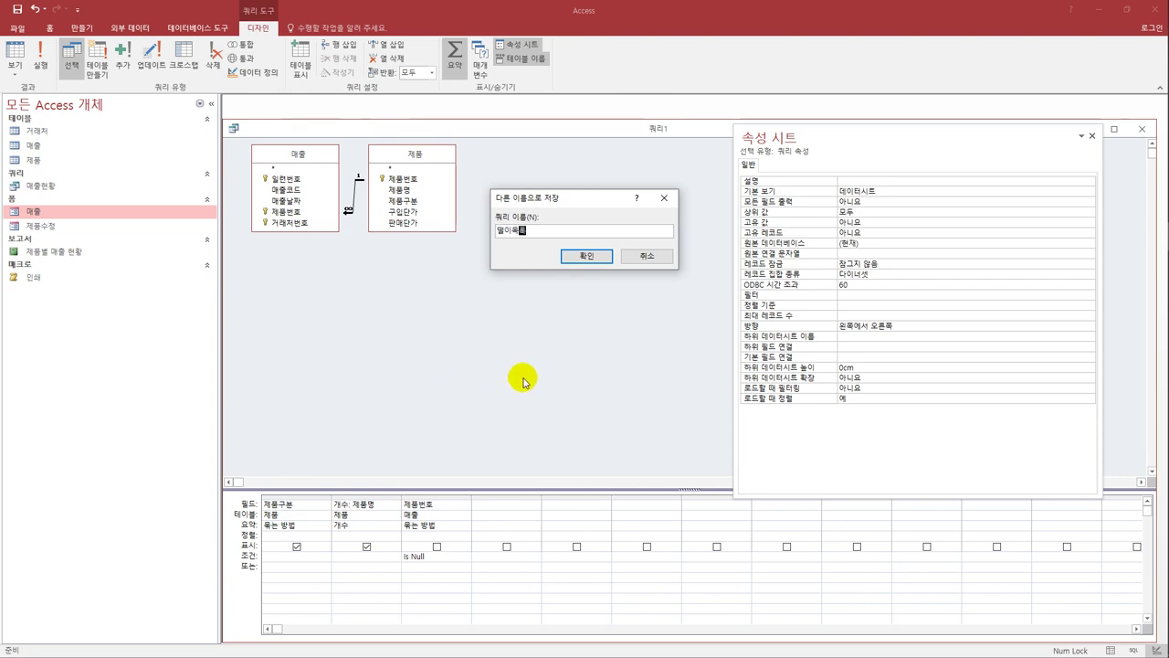
pyautogui.click(568, 257)
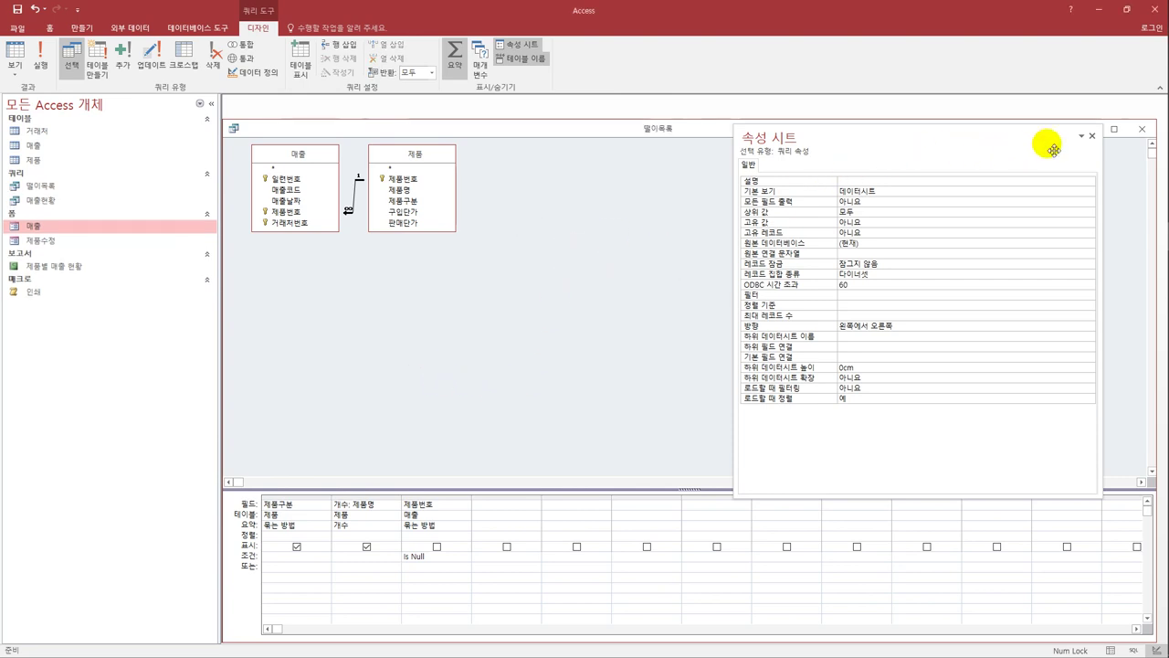
pyautogui.click(1141, 129)
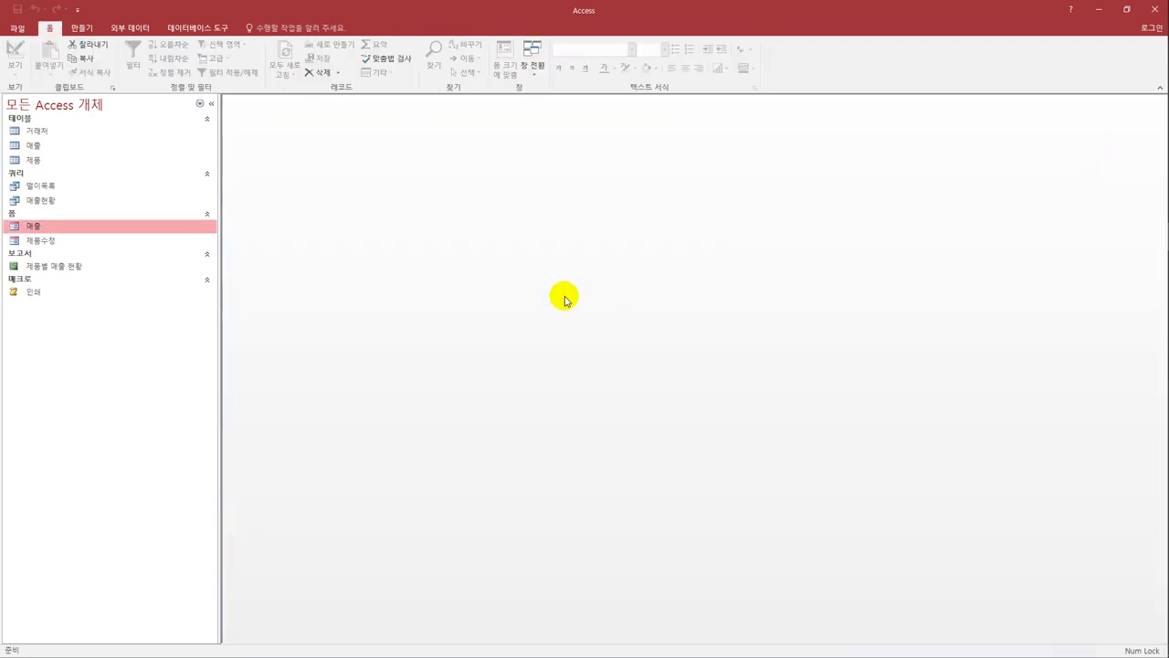
# Open the 매출 form in design view and create an On Click event procedure for the txt_제품명 text box
pyautogui.rightClick(70, 227)
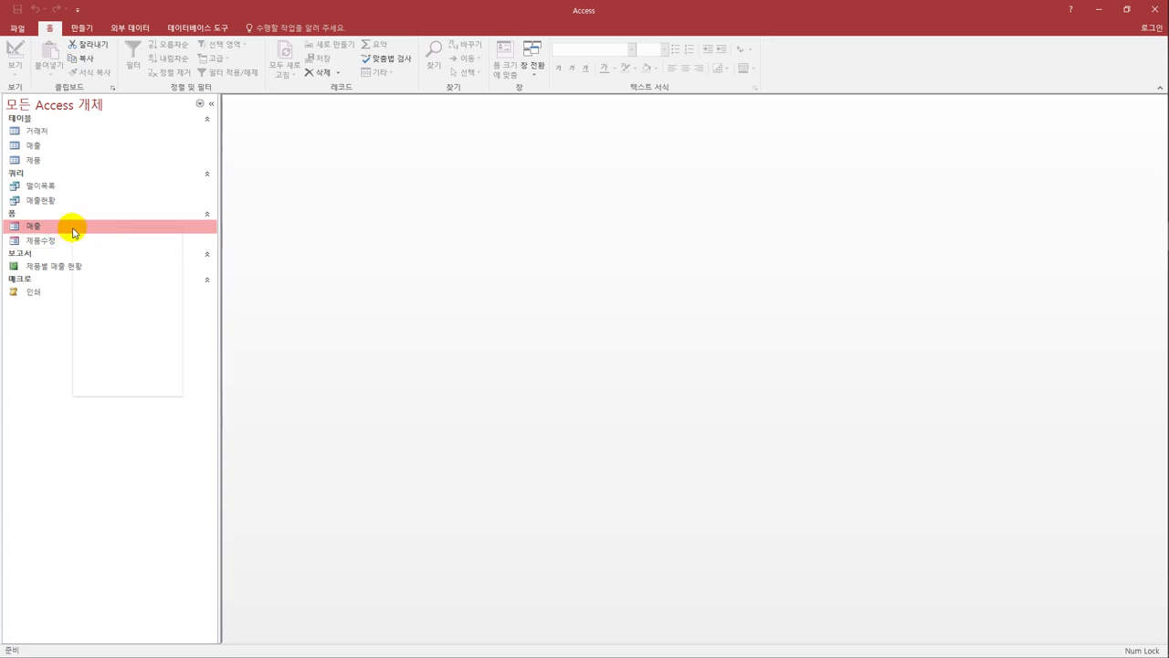
pyautogui.click(123, 262)
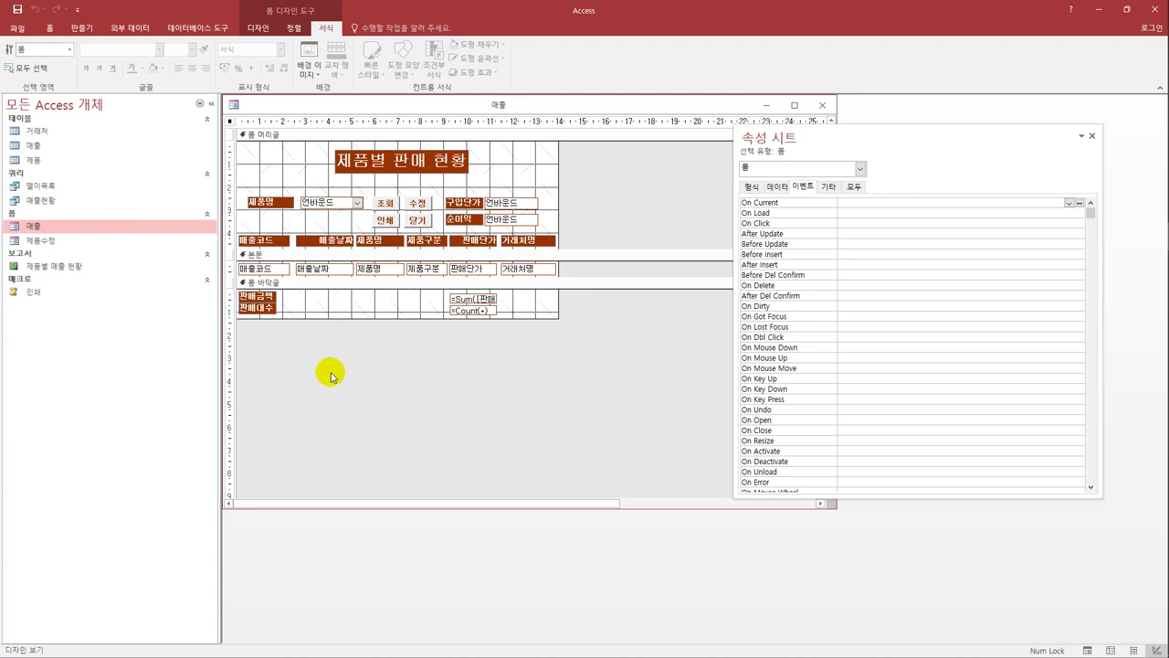
pyautogui.click(375, 274)
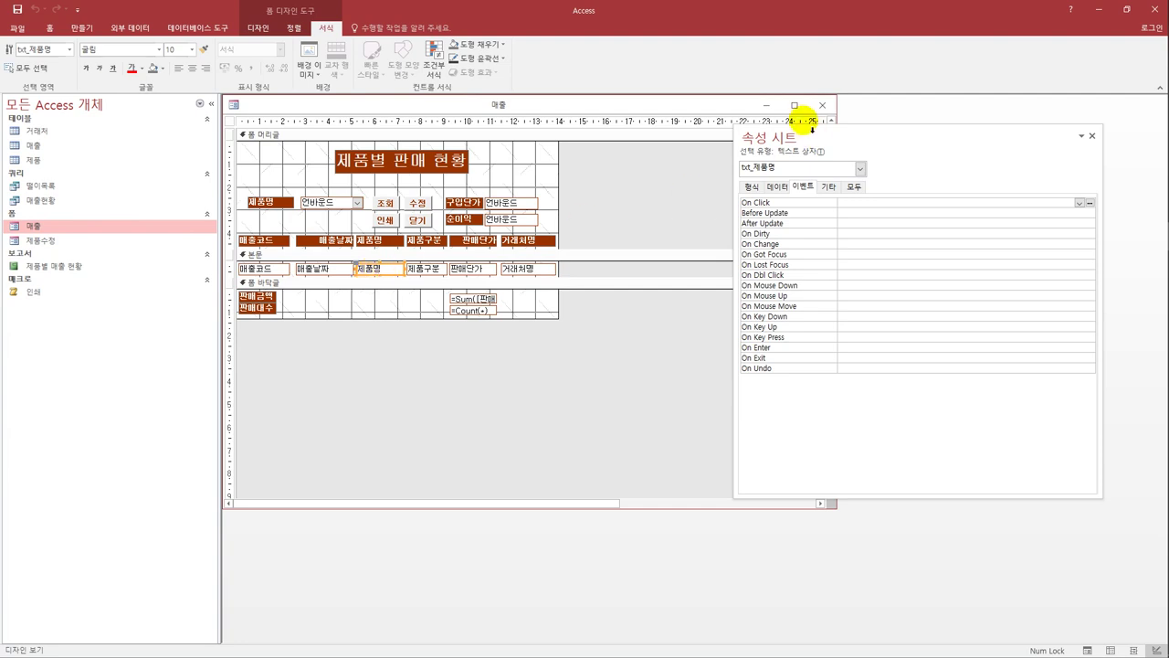
pyautogui.moveTo(791, 146); pyautogui.dragTo(702, 140)
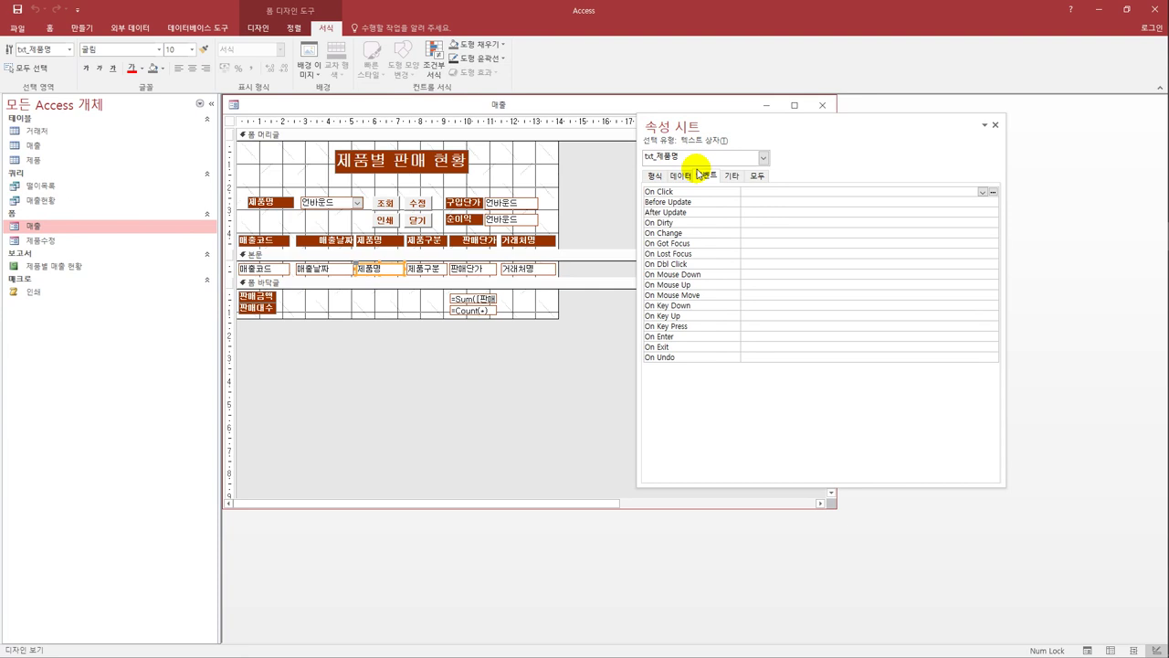
pyautogui.click(747, 192)
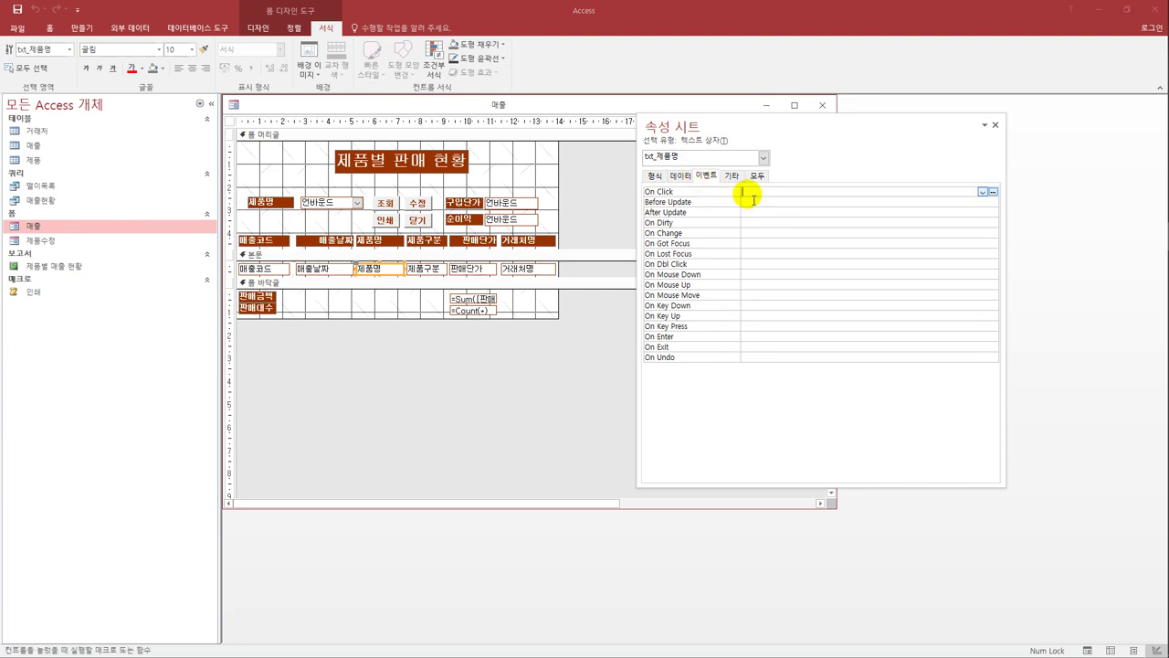
pyautogui.click(983, 192)
pyautogui.click(875, 212)
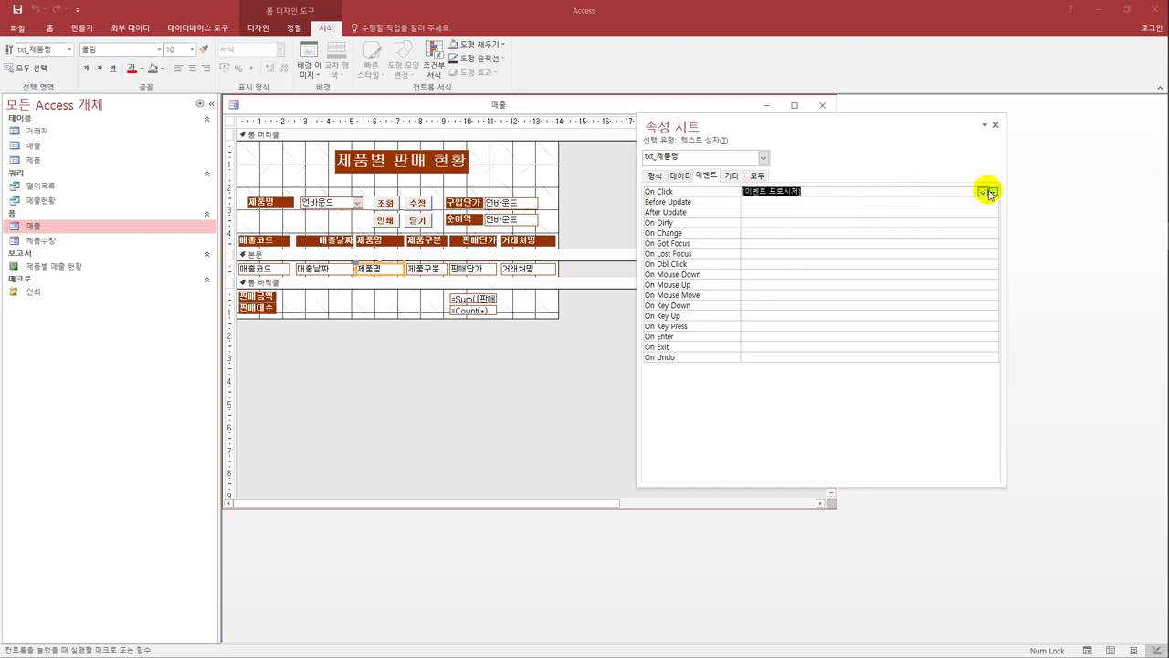
pyautogui.click(993, 192)
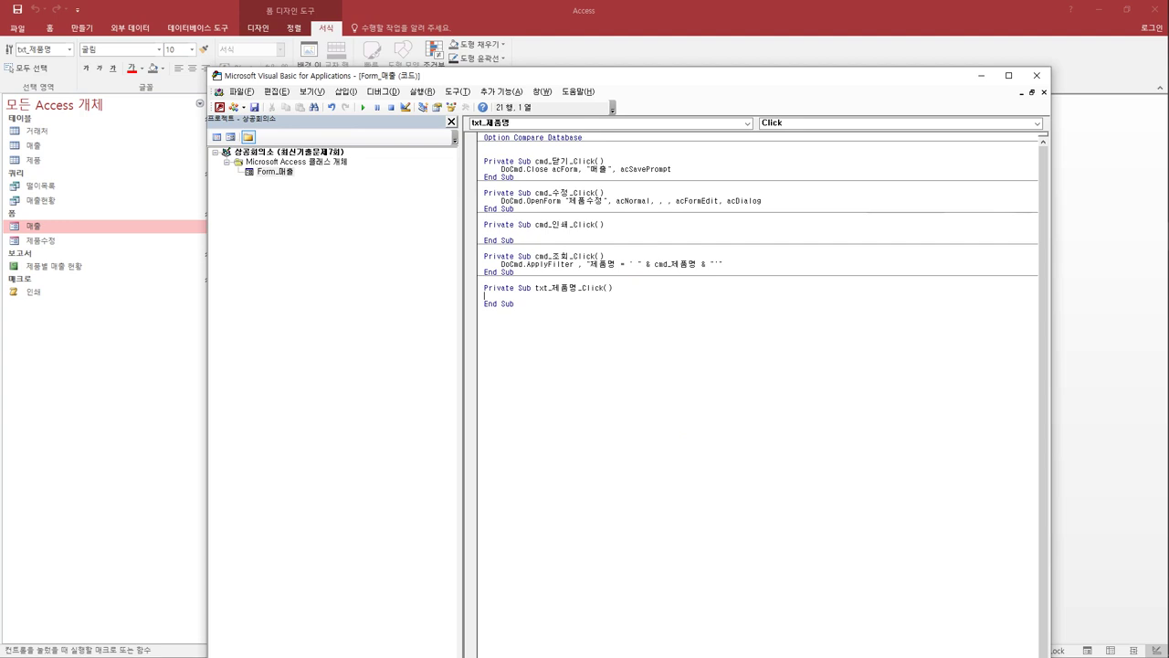
# Write txt_구입단가 = 구입단가 in the txt_제품명_Click procedure
pyautogui.write('txt')
pyautogui.write('_구이')
pyautogui.write('단가 = ')
pyautogui.write('구ㅇ')
pyautogui.write('가 = 구입')
pyautogui.write('단가')
pyautogui.press('Return')
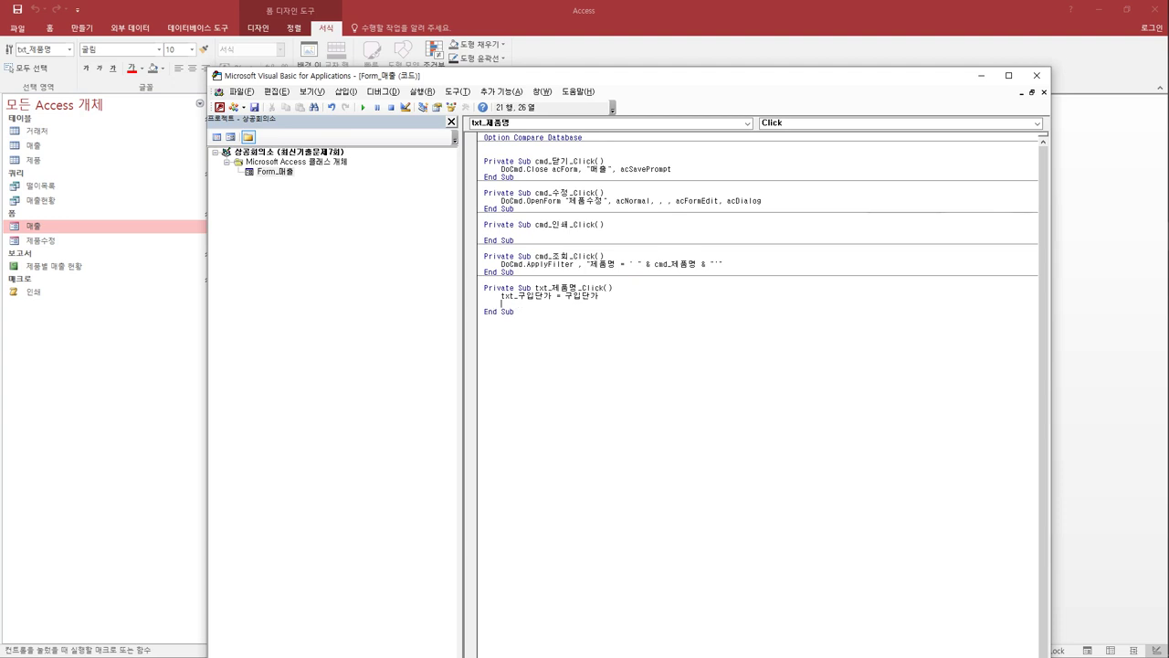
# Add a second line to the txt_제품명_Click procedure assigning 판매단가 - 구입단가 to the 순이익 text box
pyautogui.write('txt')
pyautogui.write('_')
pyautogui.write('금이익')
pyautogui.write('ㅍ')
pyautogui.write('판매단가 -')
pyautogui.write(' 구입단가')
# Leave the code editor and close the 매출 form
pyautogui.press('Down')
pyautogui.click(1035, 75)
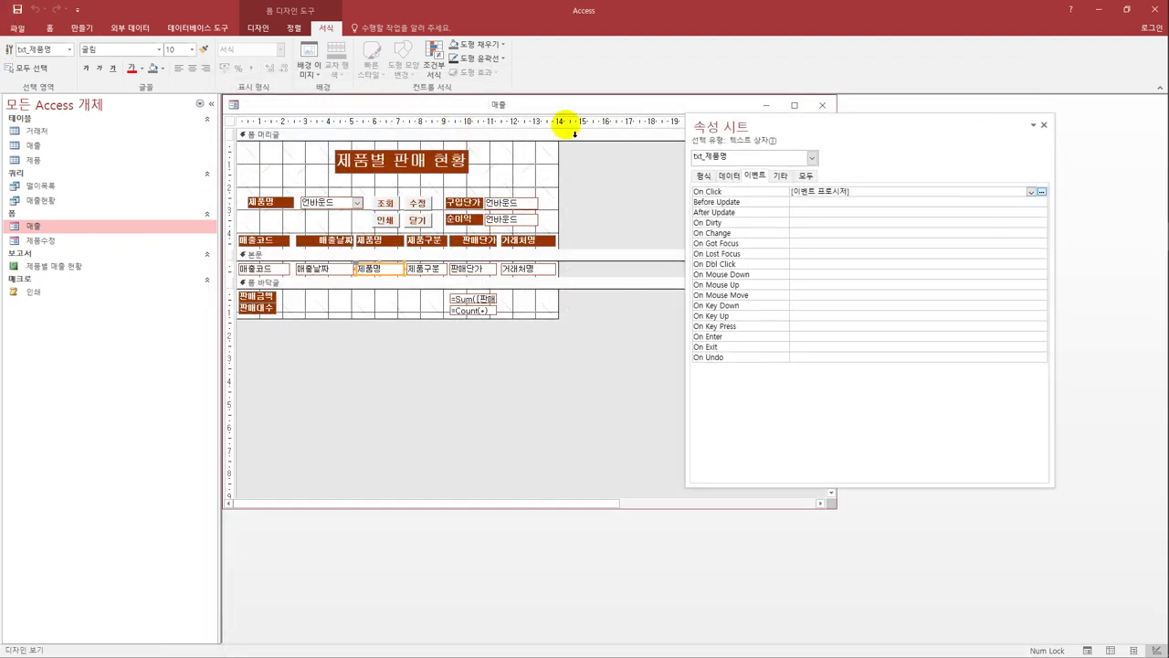
pyautogui.click(822, 104)
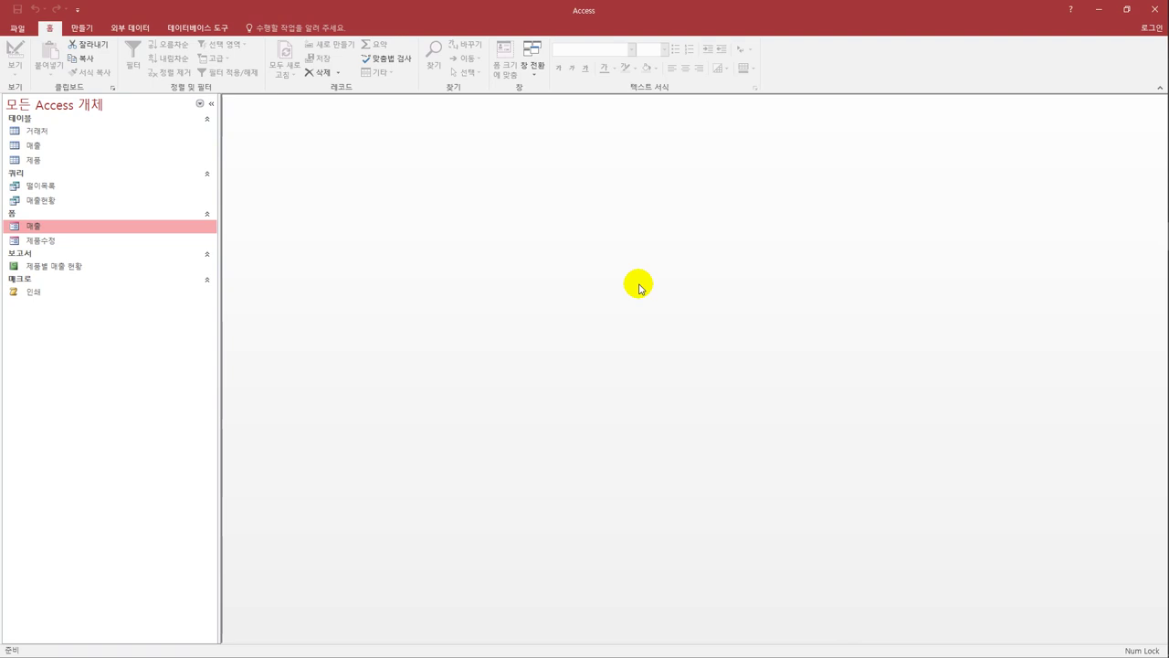
# Create a new query in design view based on the 제품 table
pyautogui.click(82, 28)
pyautogui.click(190, 66)
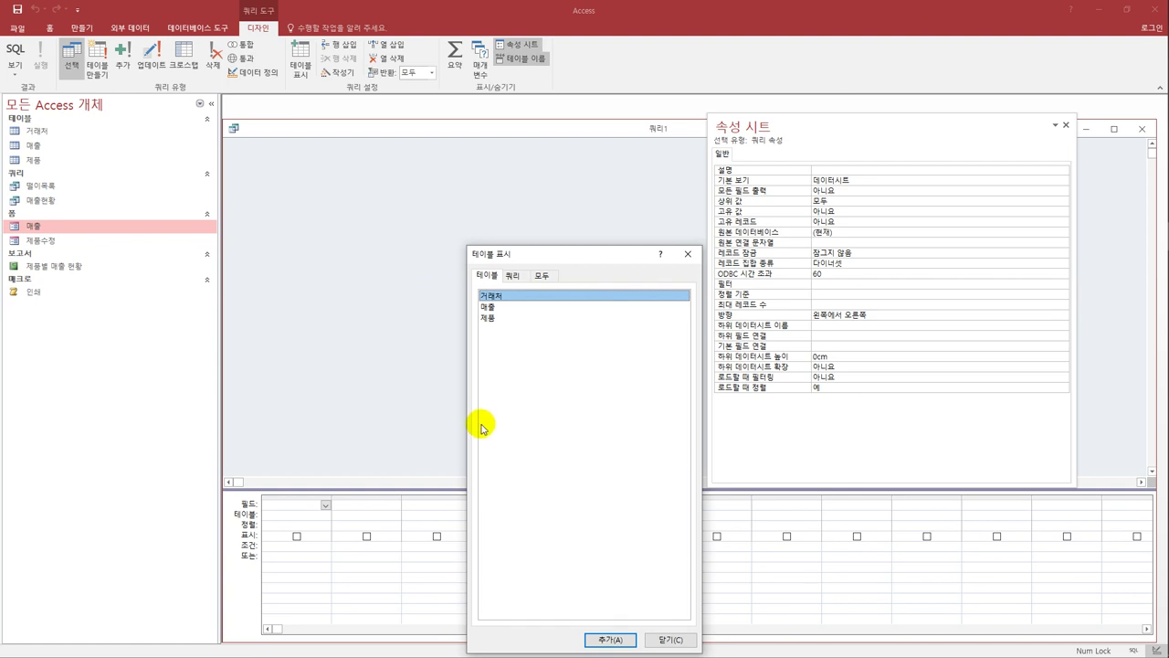
pyautogui.click(490, 319)
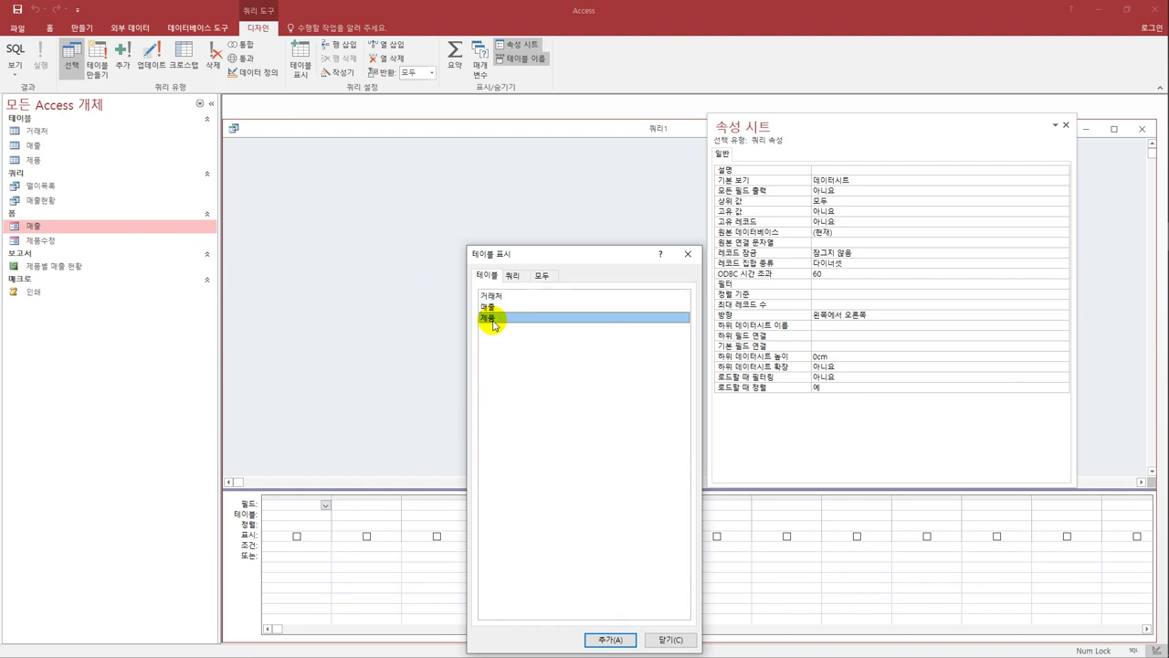
pyautogui.doubleClick(492, 319)
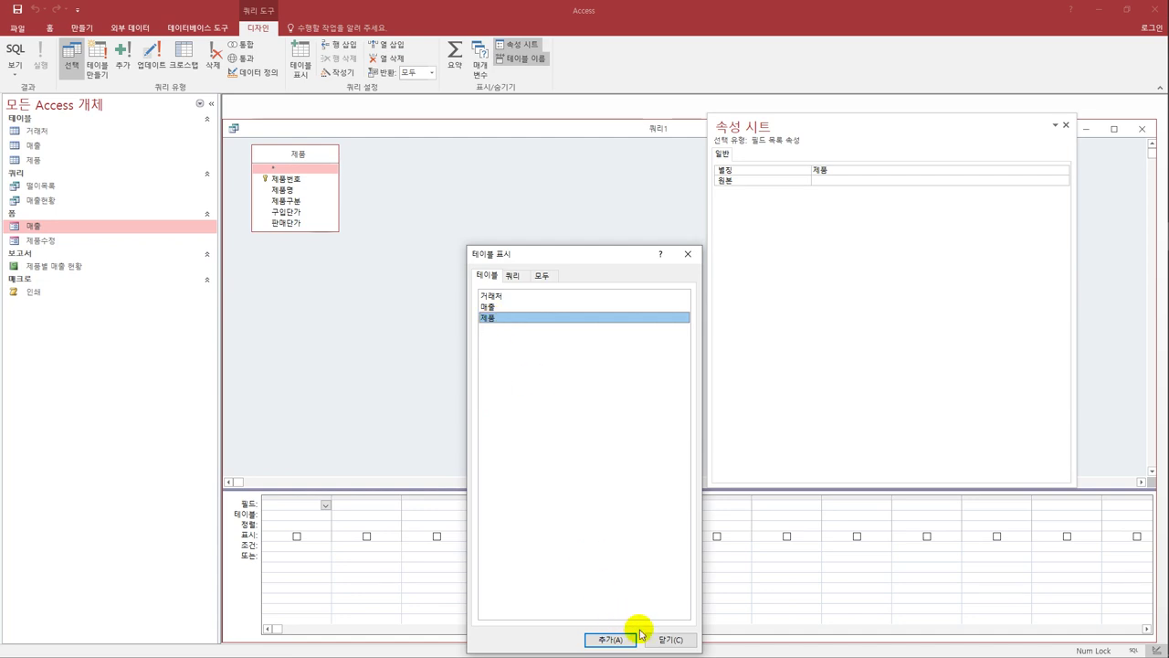
pyautogui.click(666, 639)
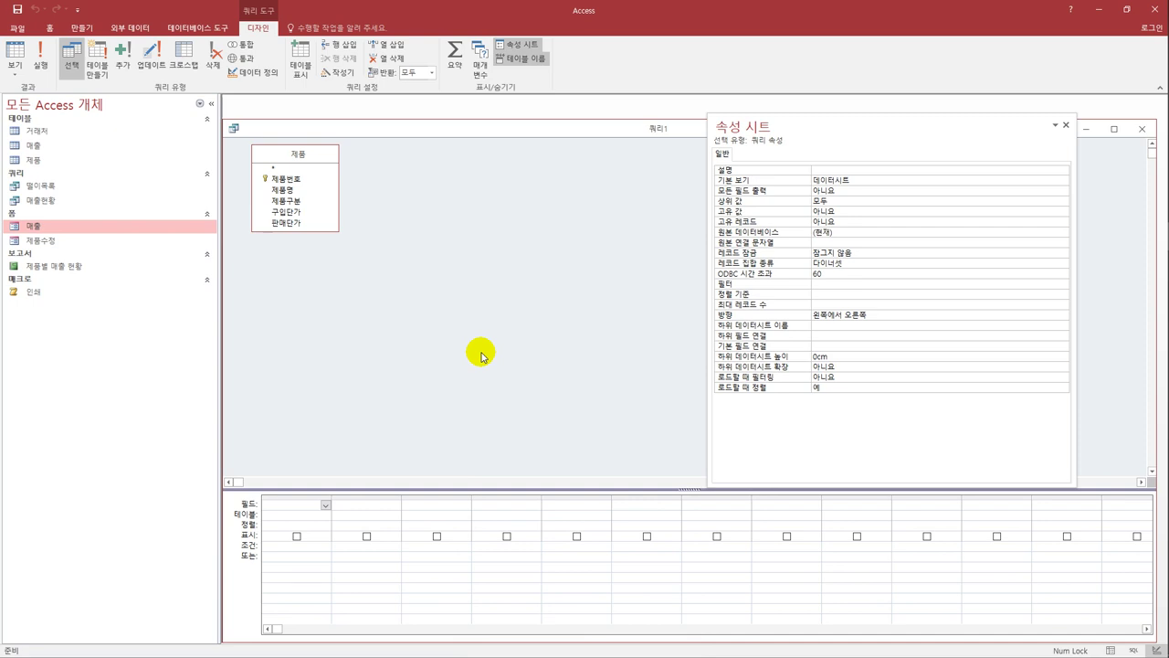
# Add the 제품번호, 제품명 and 구입단가 fields of the 제품 table to the query grid
pyautogui.doubleClick(304, 180)
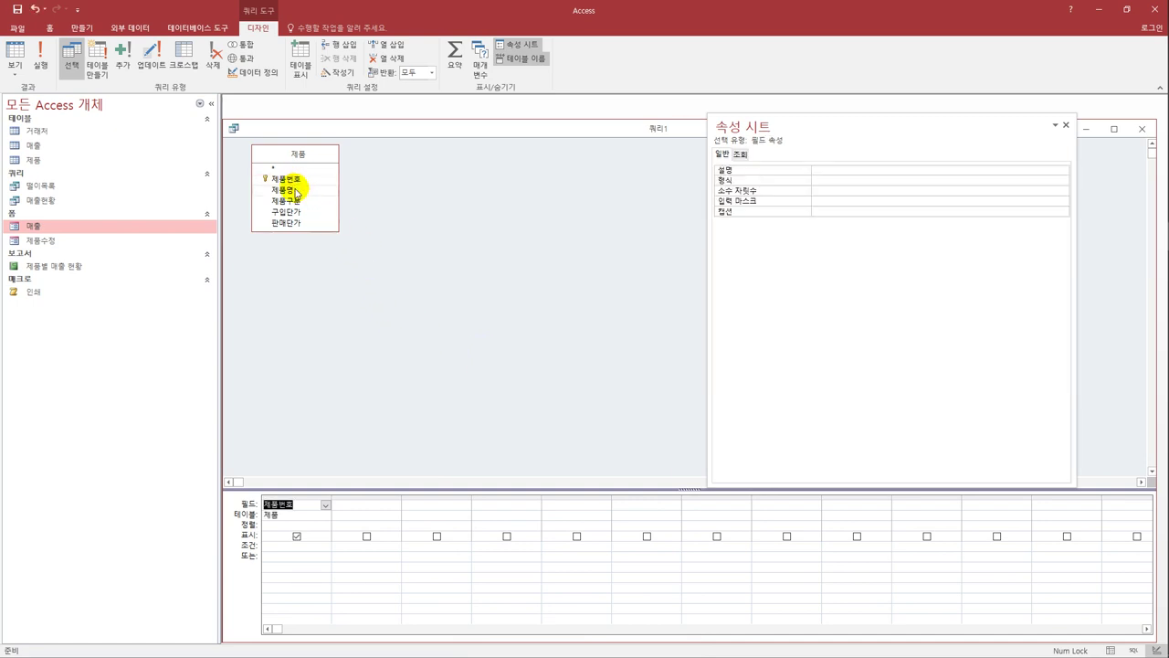
pyautogui.click(296, 191)
pyautogui.doubleClick(296, 190)
pyautogui.doubleClick(289, 212)
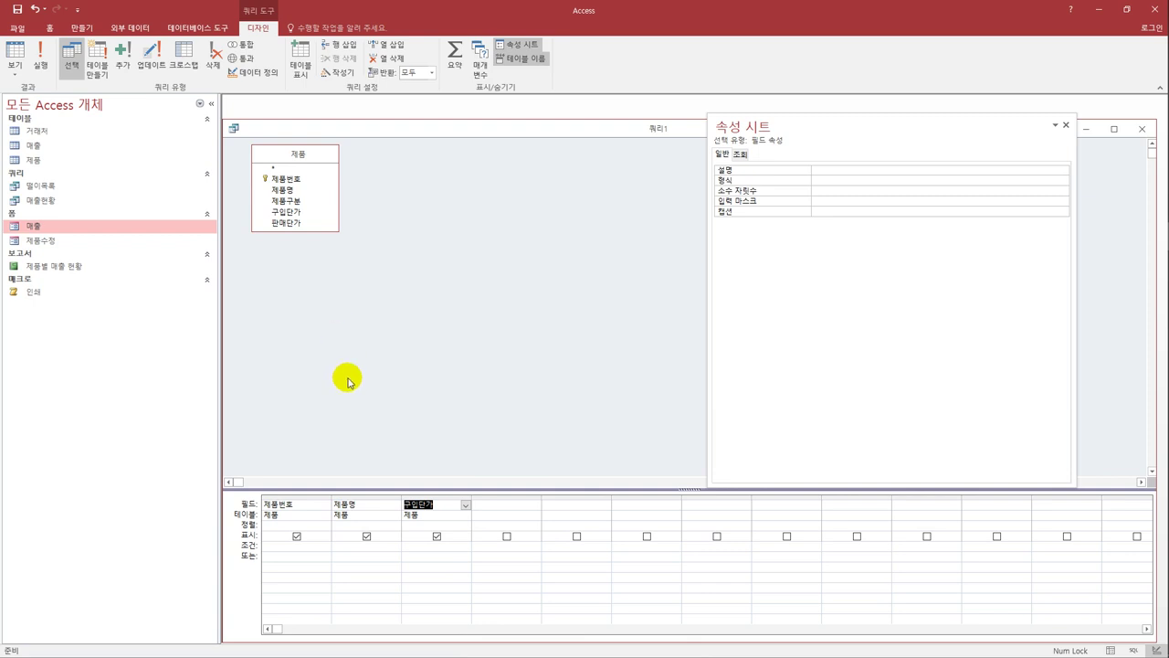
# Set the 제품명 criterion to Like "*" & [제품명 일부만 입력해도 조회가능] & "*" and widen its column to fit
pyautogui.click(348, 543)
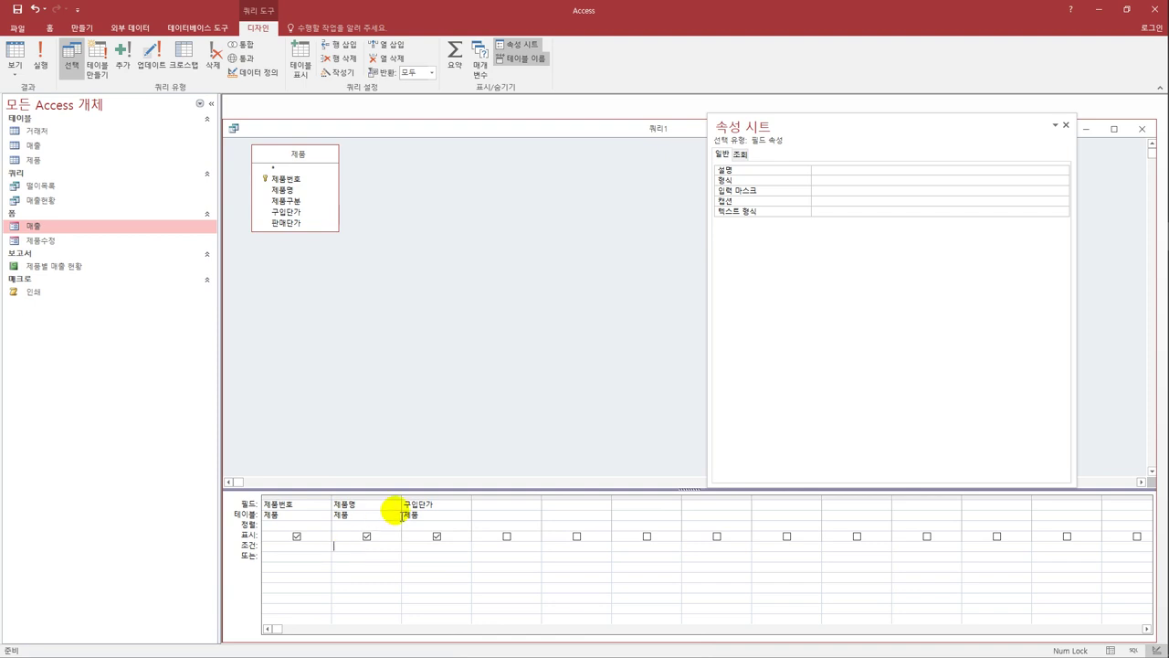
pyautogui.moveTo(476, 507); pyautogui.dragTo(378, 548)
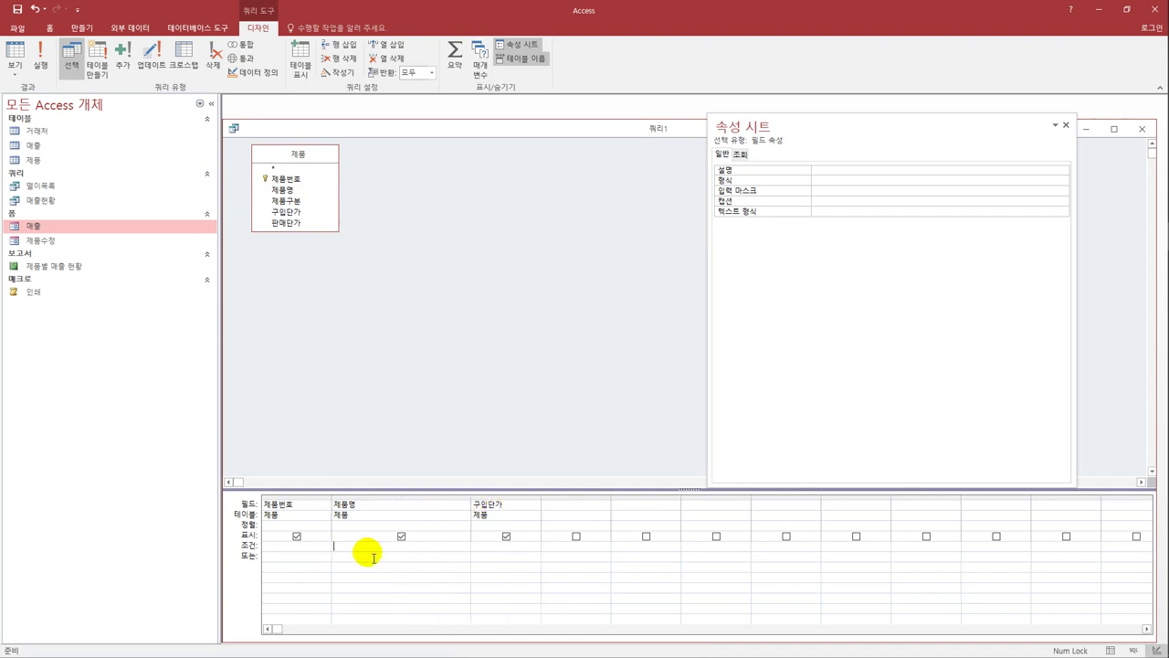
pyautogui.write('lik')
pyautogui.write('e ')
pyautogui.write('"*" &')
pyautogui.write(' [')
pyautogui.write('제품')
pyautogui.write('명 일부를 ')
pyautogui.write('ㅇ')
pyautogui.press('BackSpace')
pyautogui.press('BackSpace')
pyautogui.press('BackSpace')
pyautogui.write('를만 입력ㅎㅐ도 조회가느ㅇ] &')
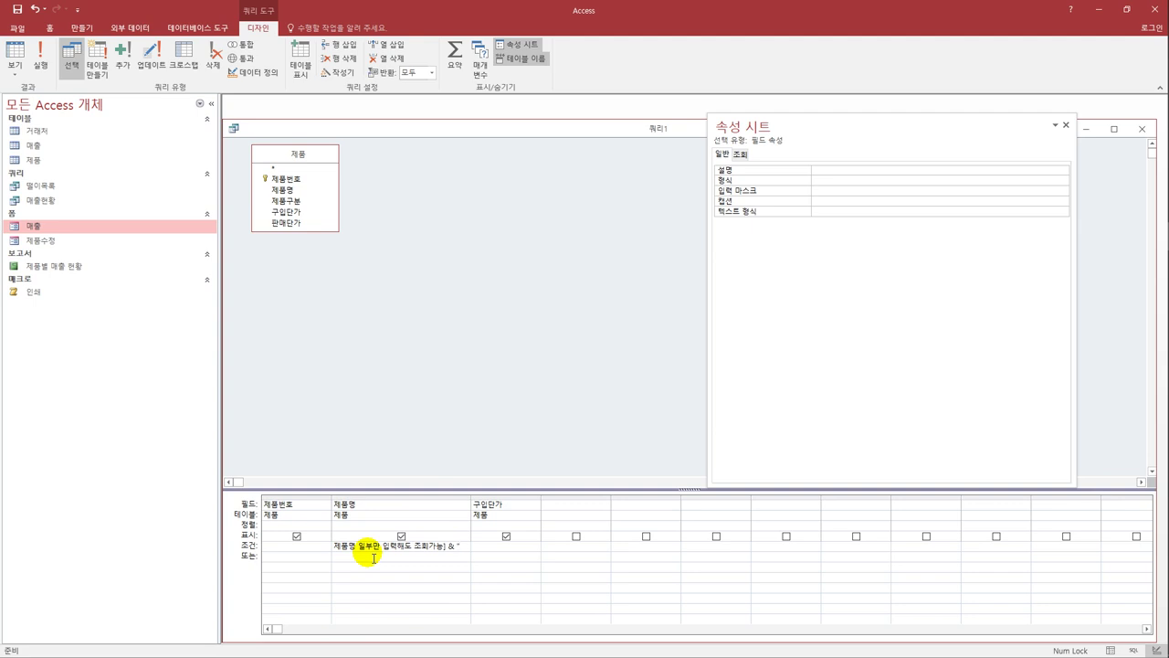
pyautogui.write(' "*"')
pyautogui.press('Return')
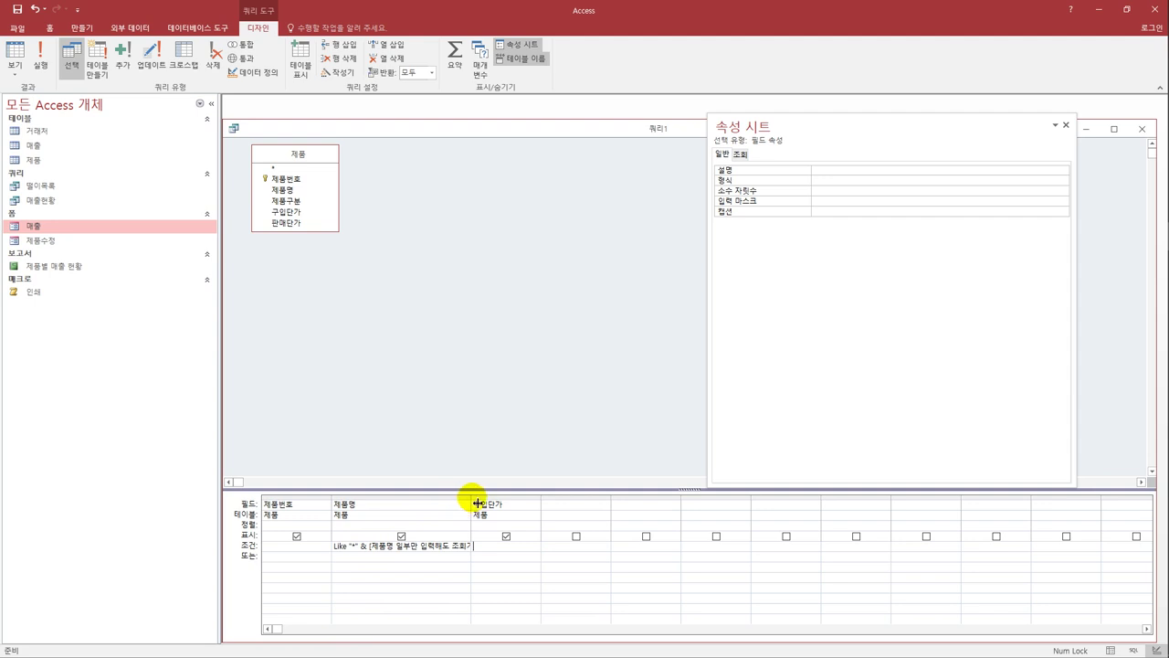
pyautogui.moveTo(471, 501); pyautogui.dragTo(522, 502)
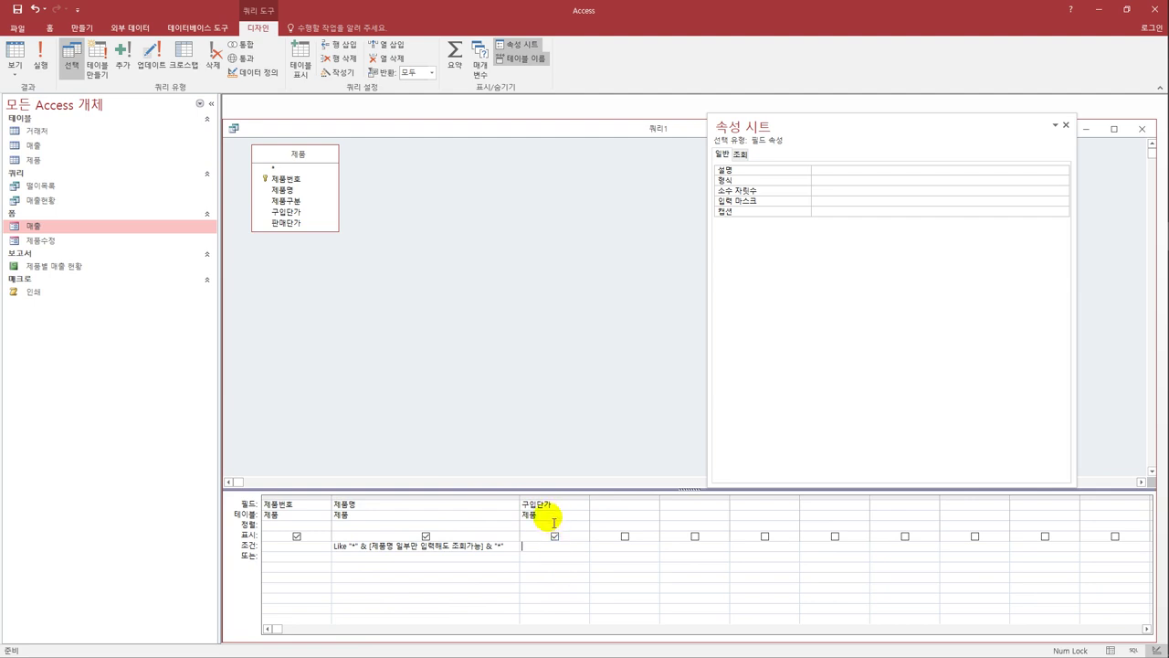
# Add a calculated field 기준단가: IIf([구입단가]>=650000,"보류","구매") after 구입단가 and widen its column to fit
pyautogui.click(608, 504)
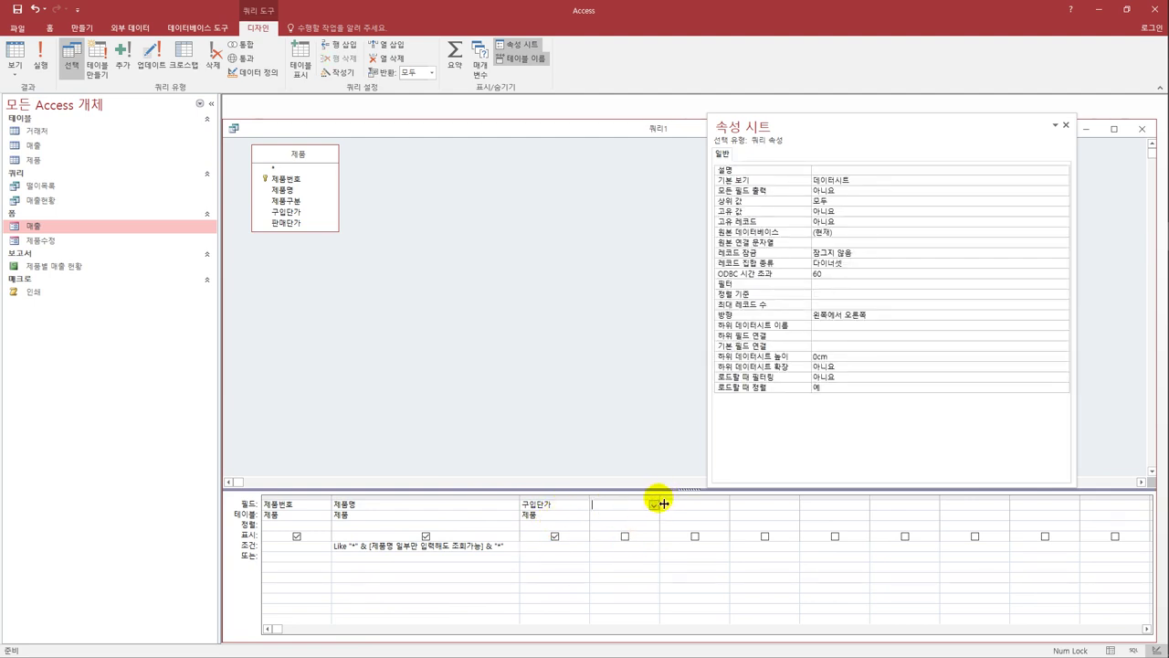
pyautogui.moveTo(659, 498); pyautogui.dragTo(745, 506)
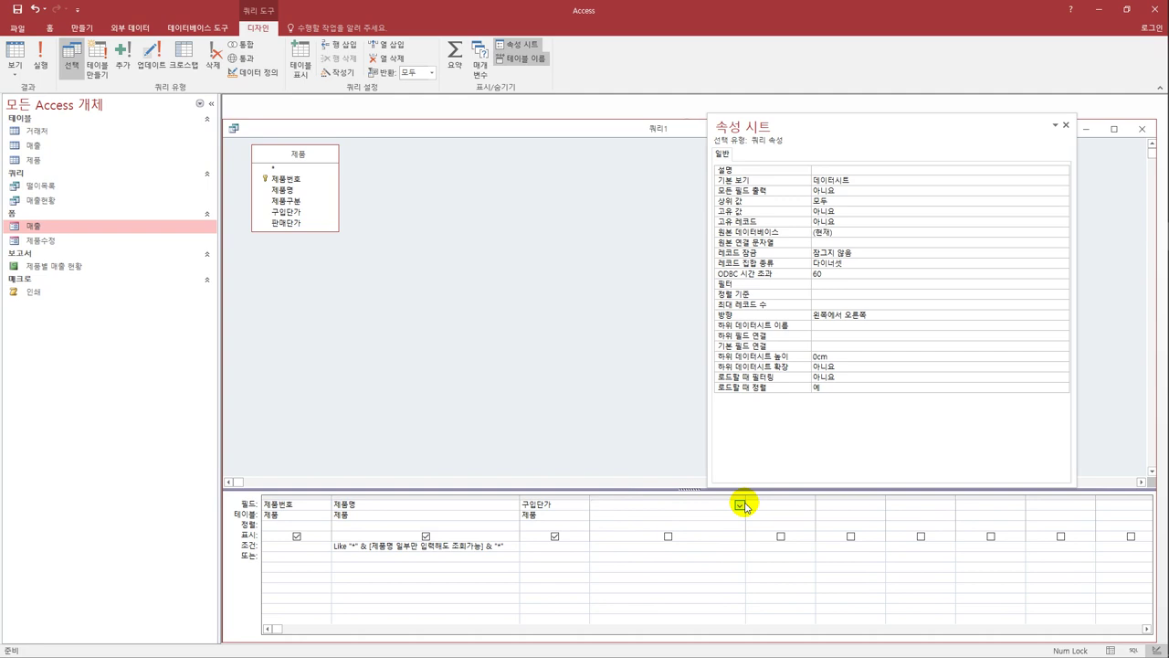
pyautogui.write('기준단가 : iif([')
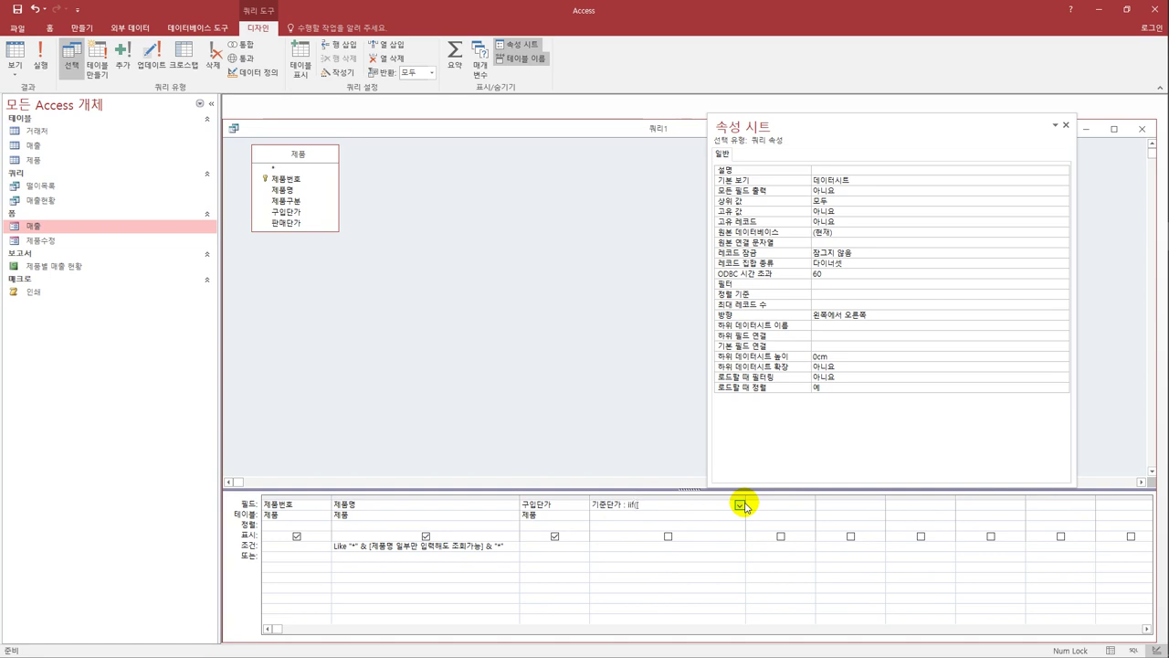
pyautogui.write('구입단가]')
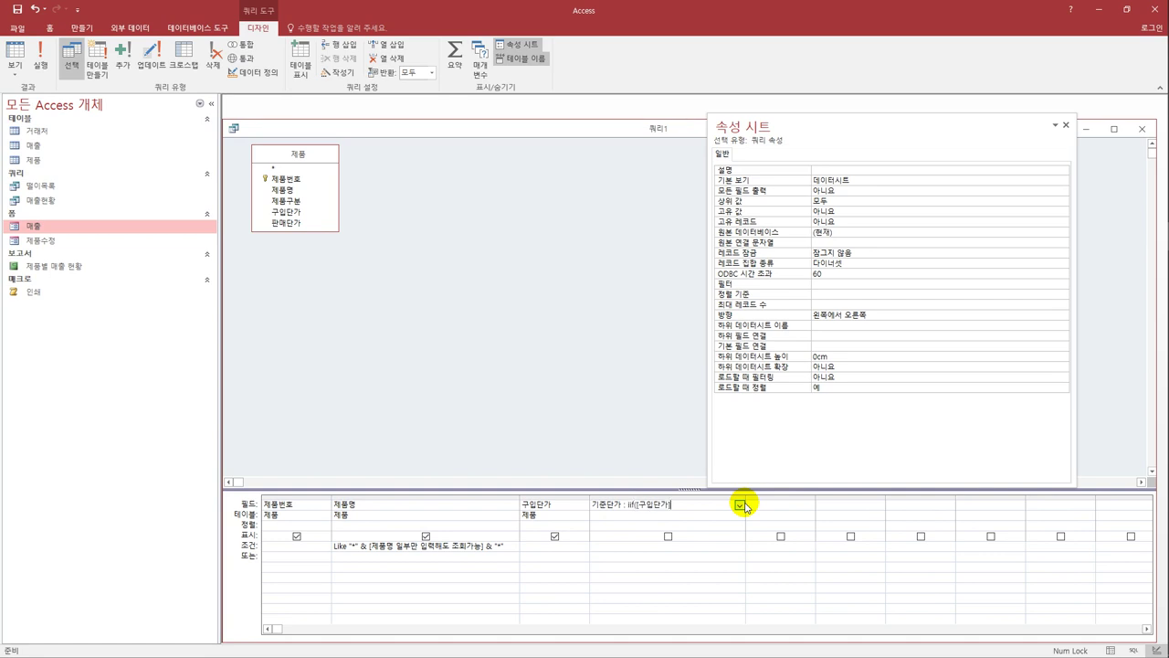
pyautogui.write('>=650000,')
pyautogui.write('"보류","구매"')
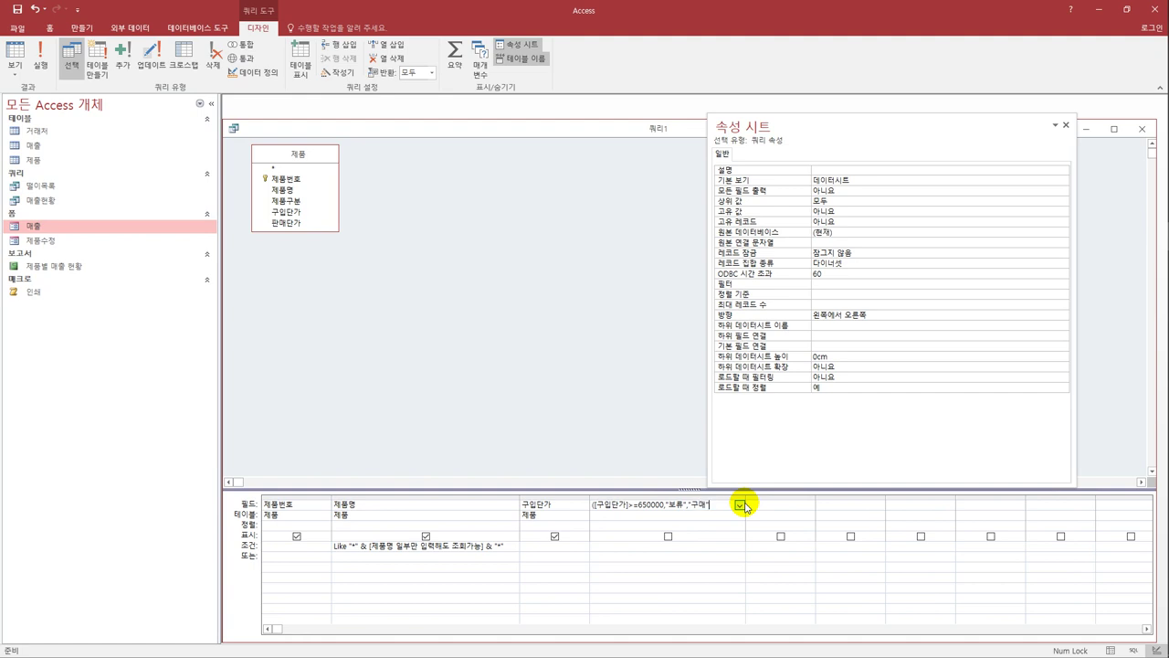
pyautogui.click(744, 505)
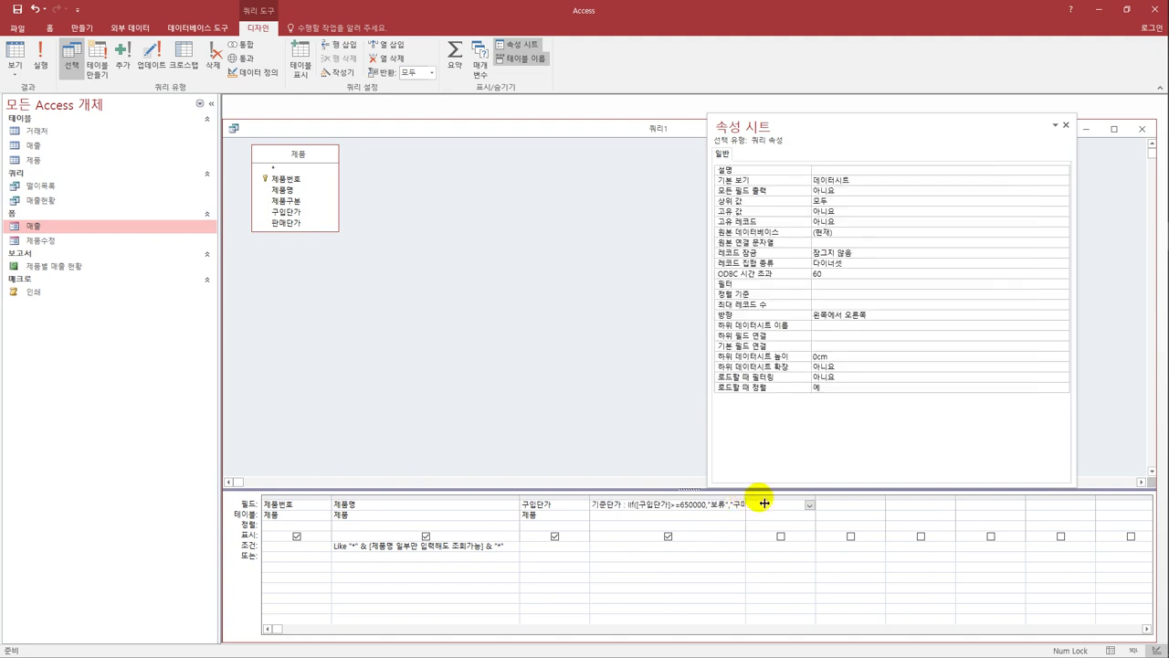
pyautogui.moveTo(745, 503); pyautogui.dragTo(770, 504)
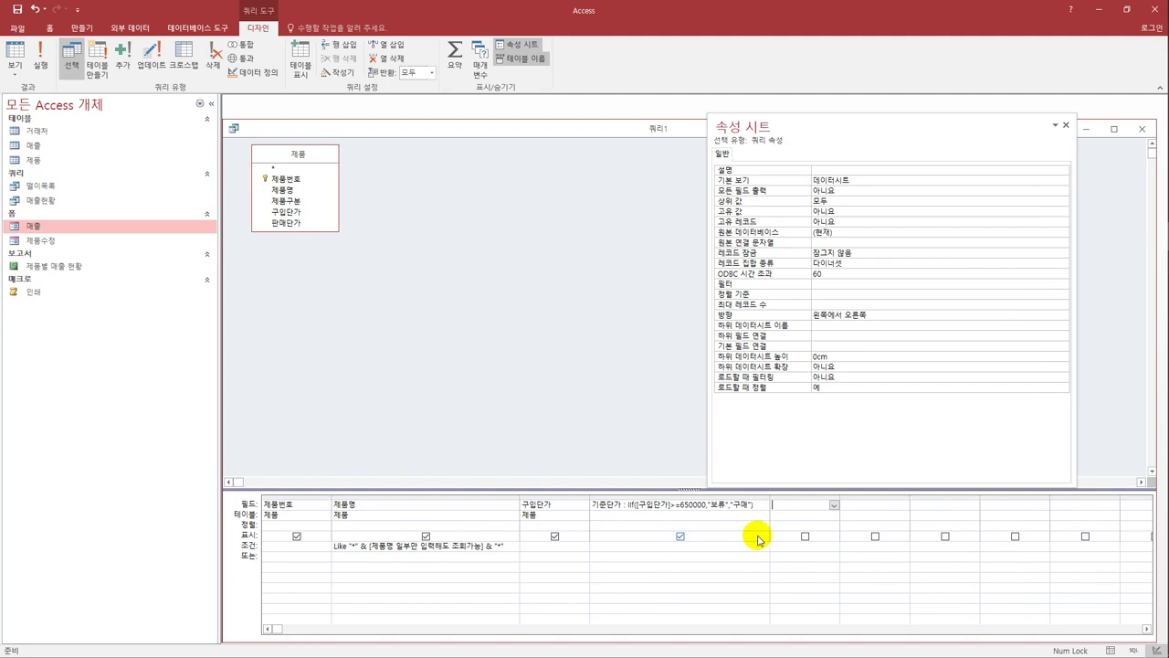
pyautogui.click(724, 567)
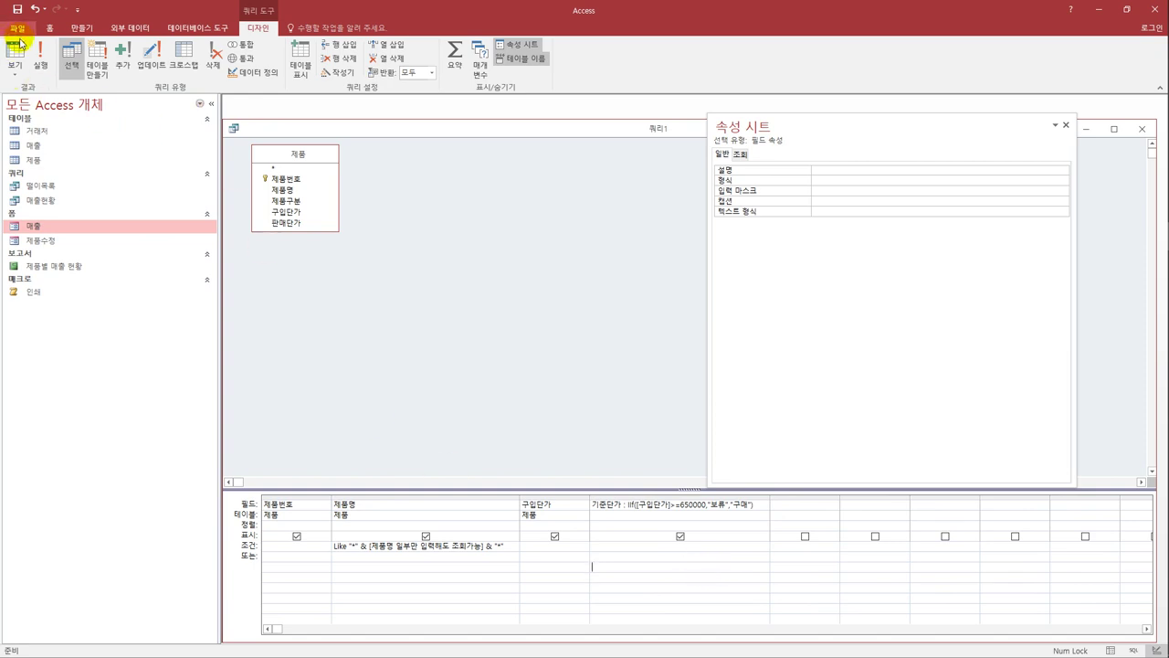
# Show the query's results with 기 as the product name parameter
pyautogui.click(15, 57)
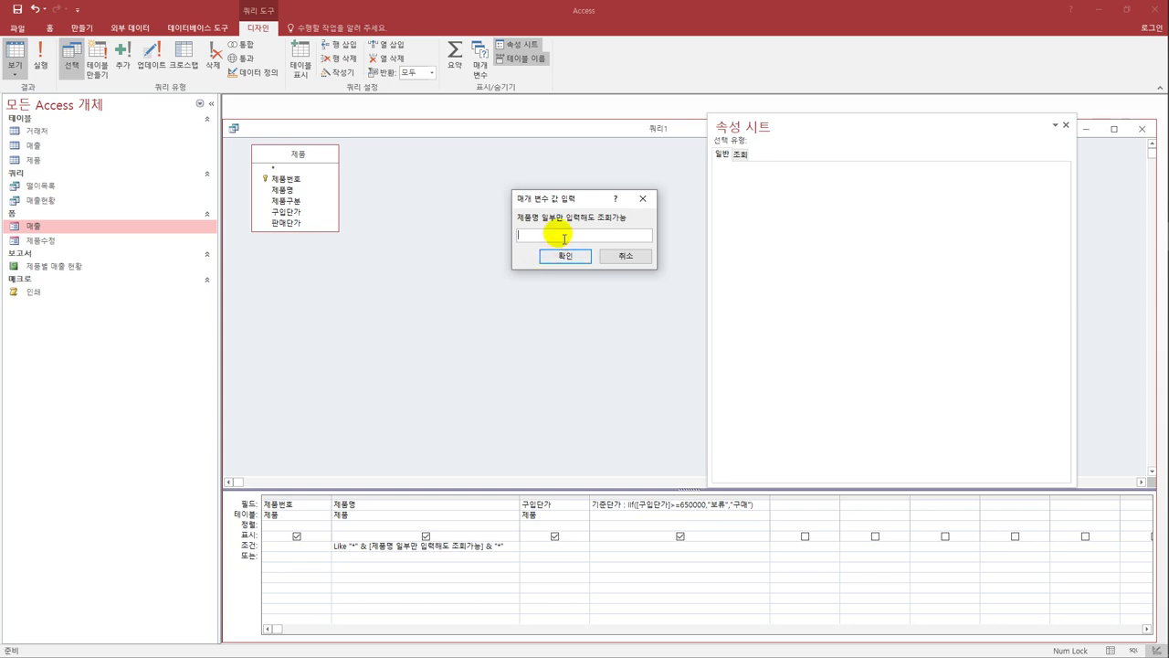
pyautogui.write('기')
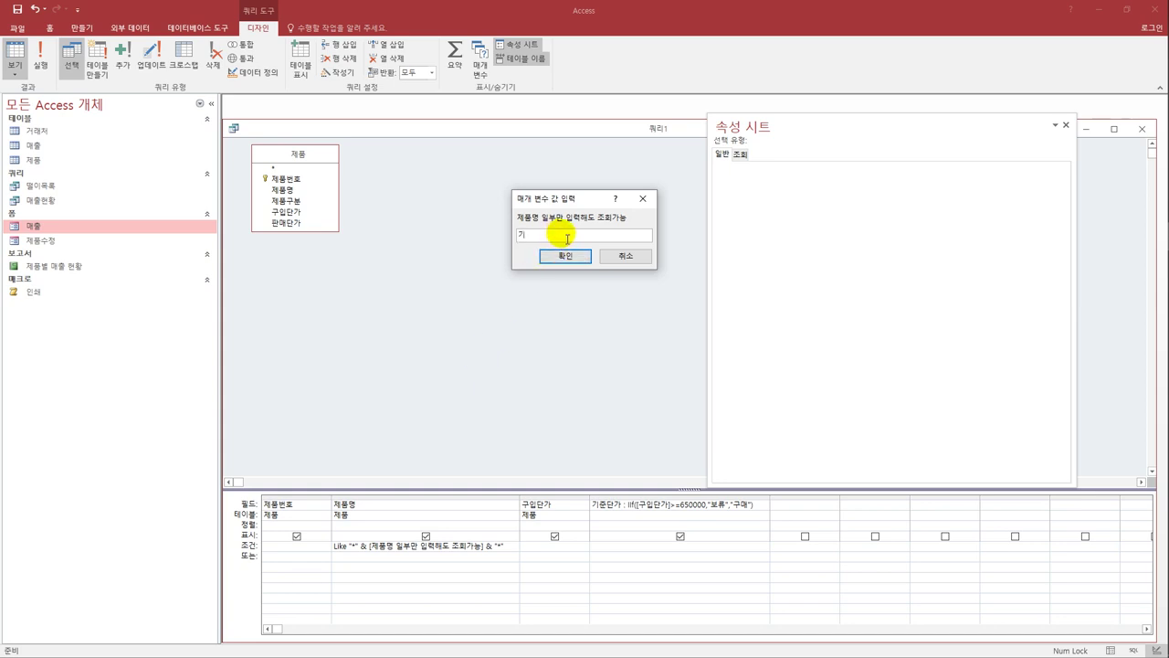
pyautogui.click(581, 255)
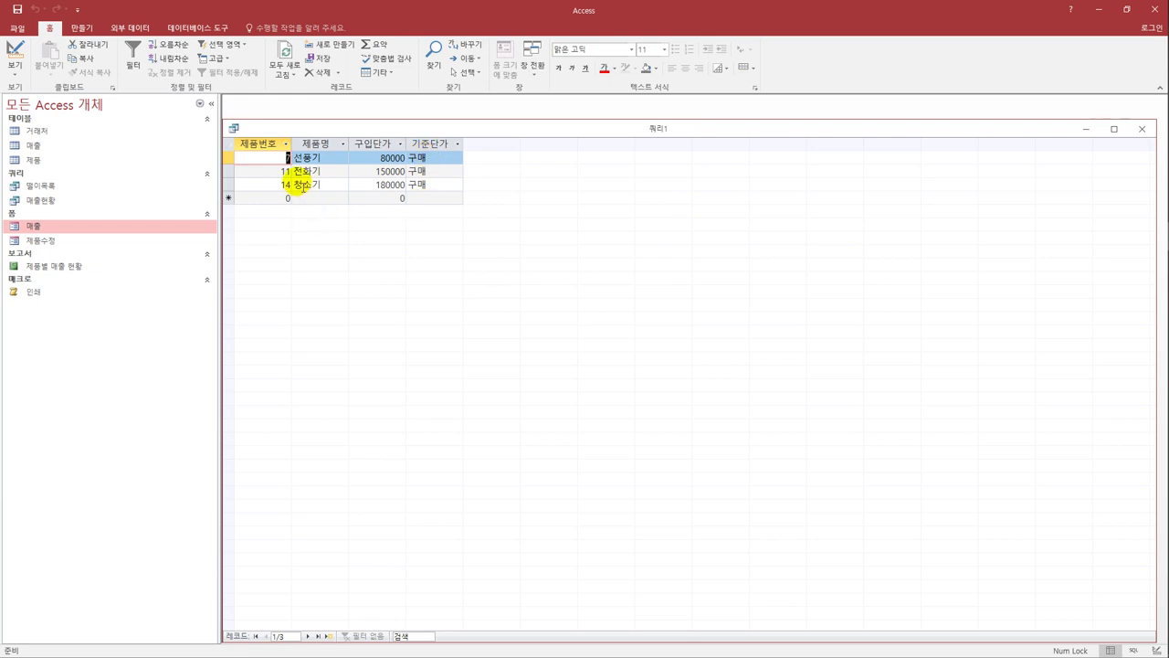
# Save the query as 제품구매기준 and close it
pyautogui.click(16, 9)
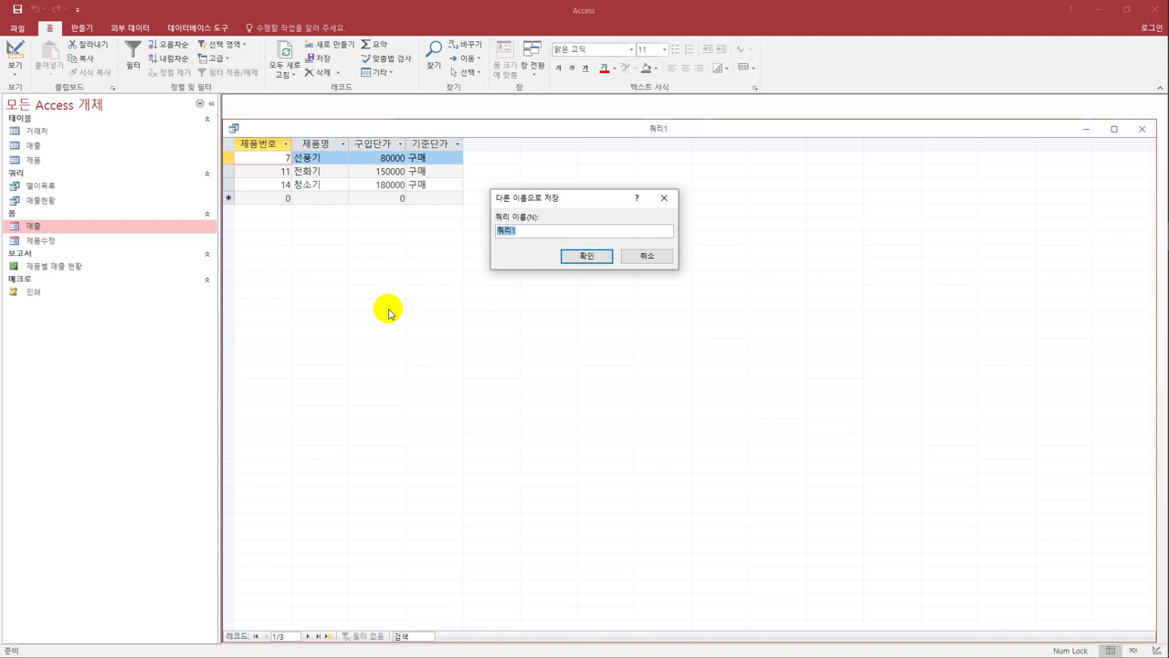
pyautogui.write('ㅁ')
pyautogui.write('품구매기준')
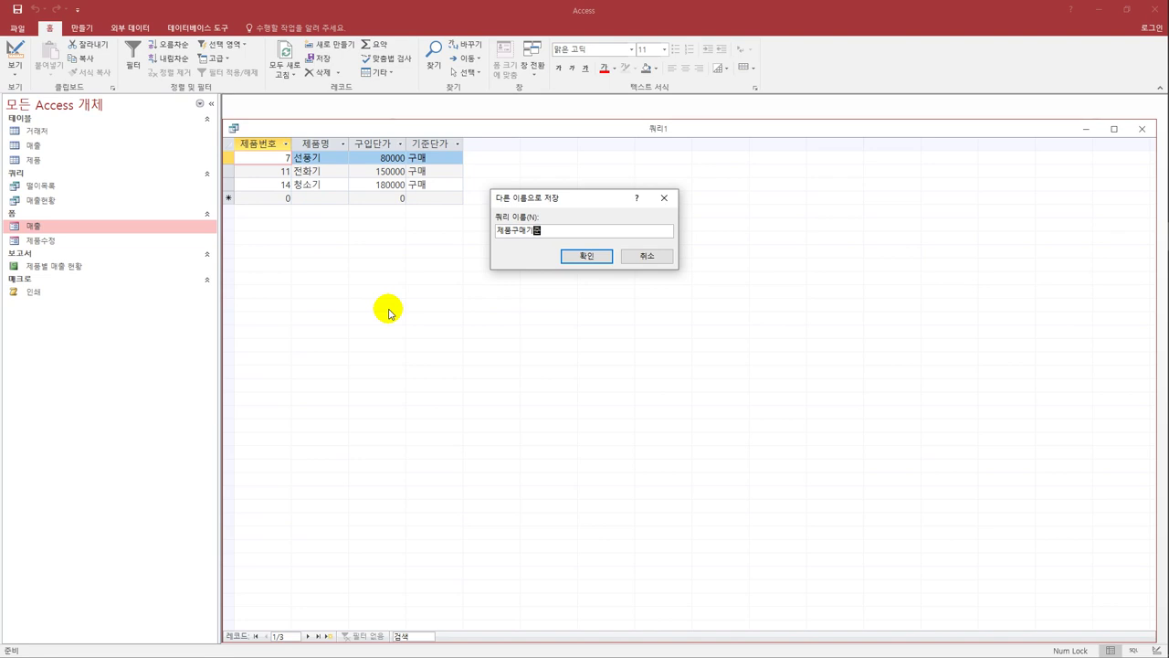
pyautogui.click(566, 258)
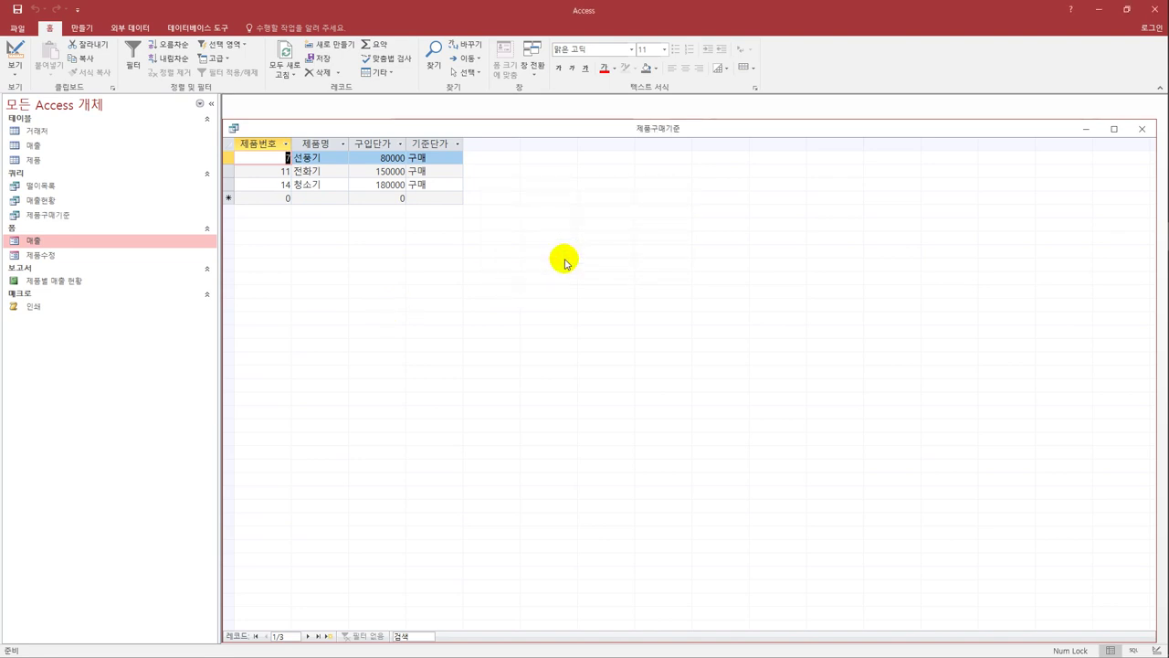
pyautogui.click(1142, 129)
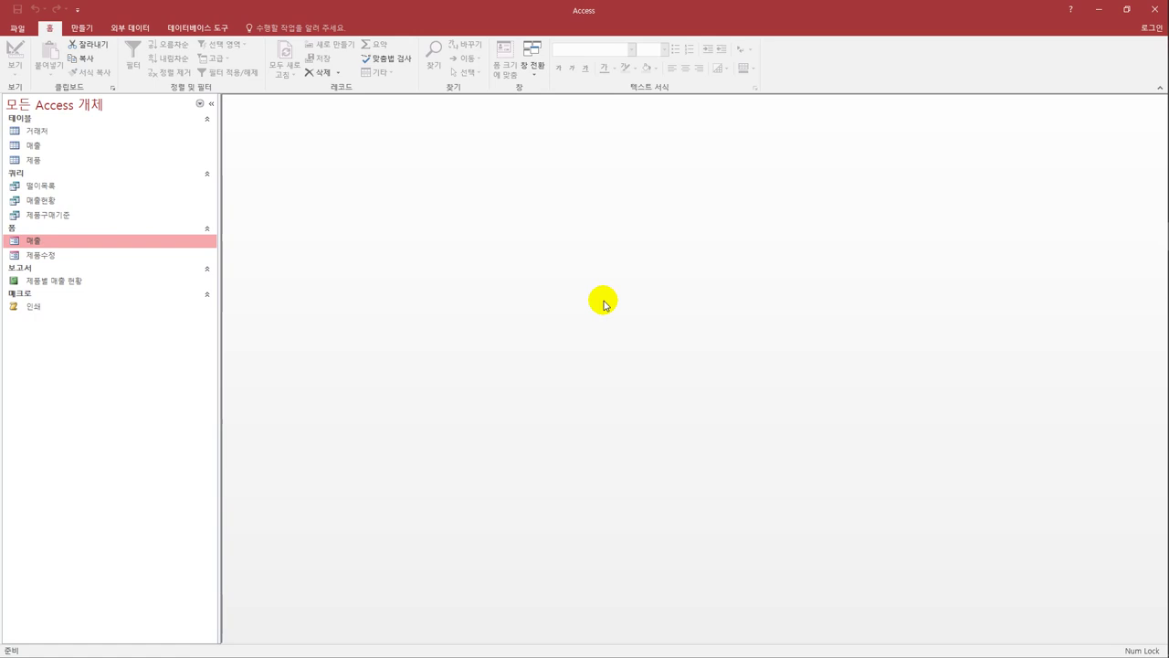
# Create another new query in design view based on the 매출 table
pyautogui.click(81, 27)
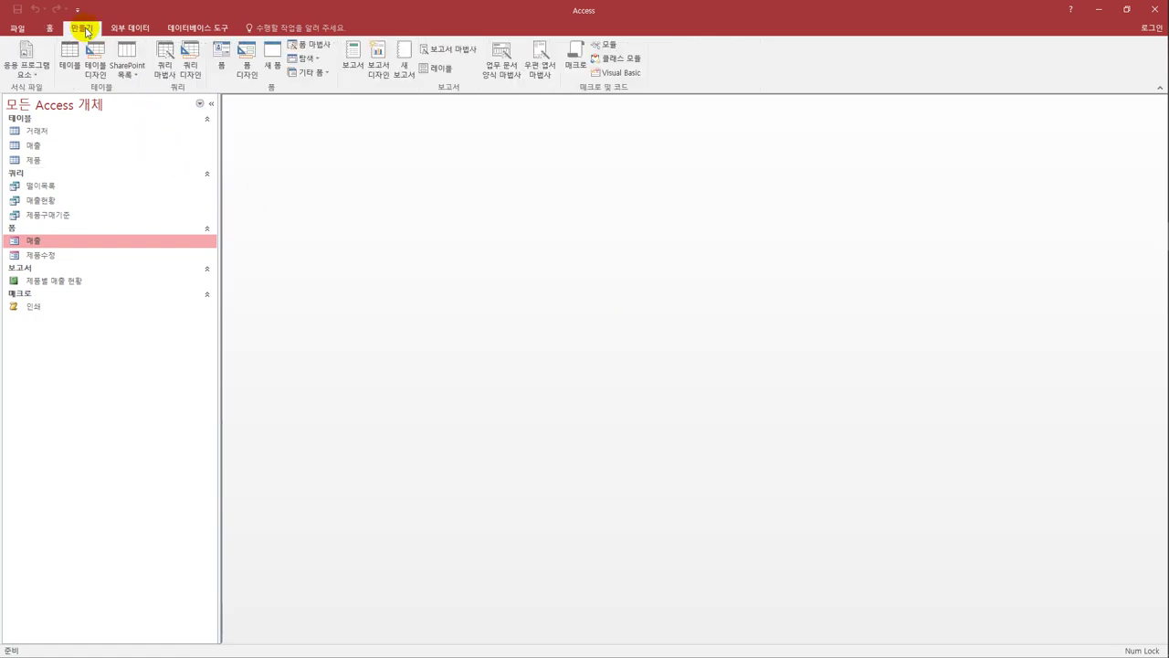
pyautogui.click(192, 71)
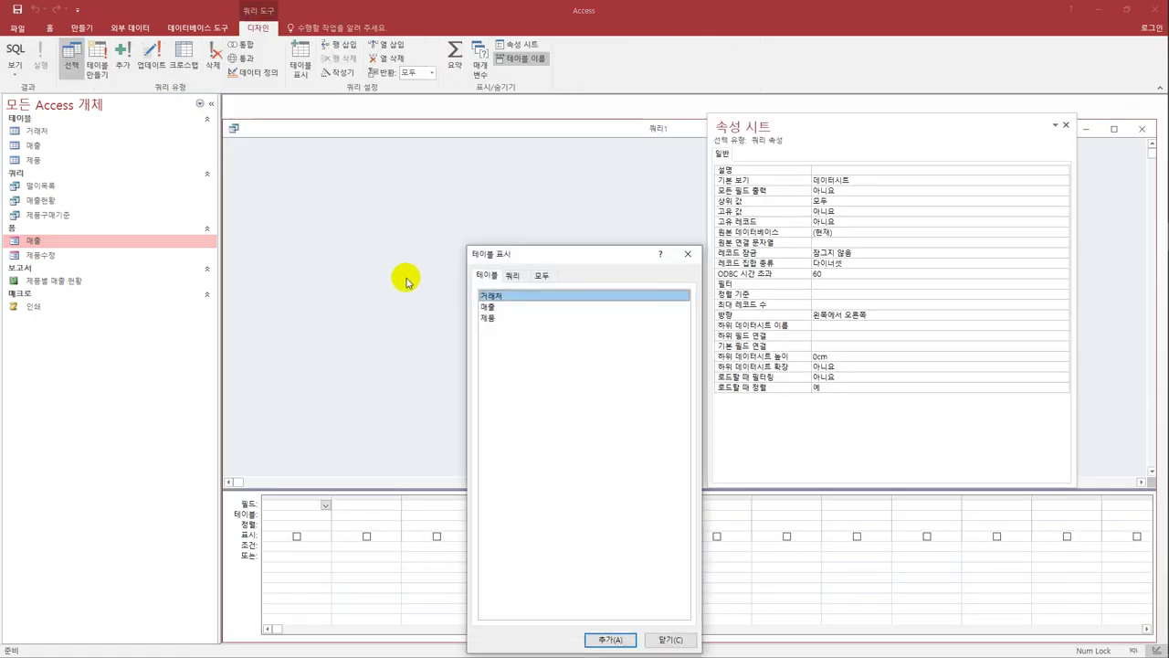
pyautogui.doubleClick(489, 308)
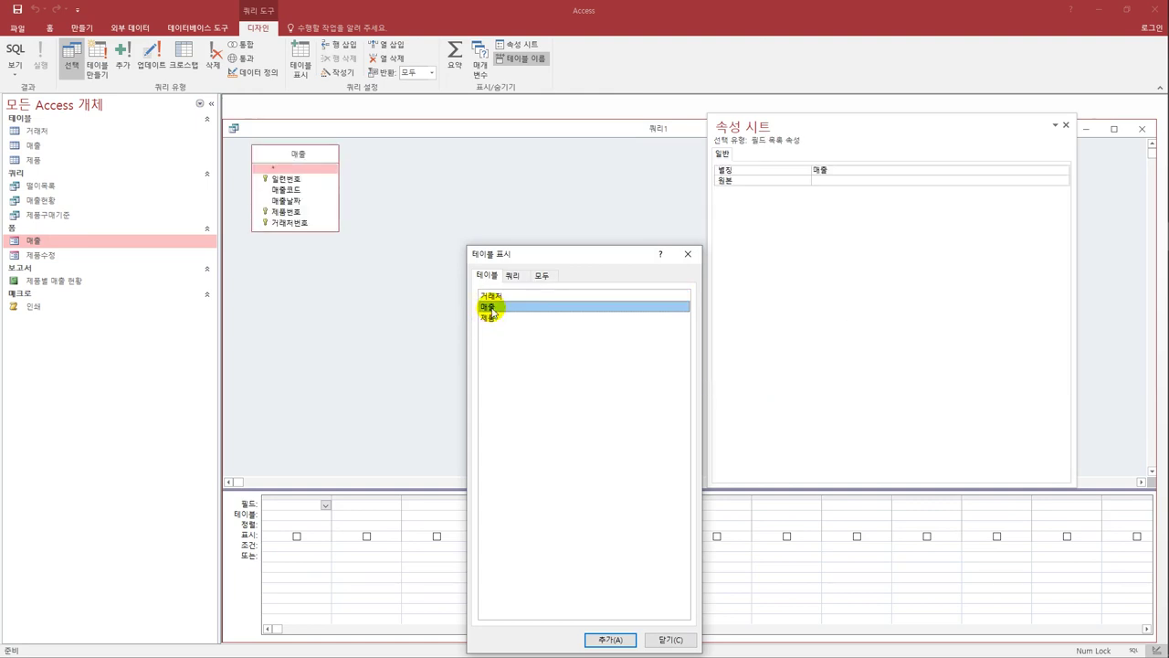
pyautogui.click(669, 638)
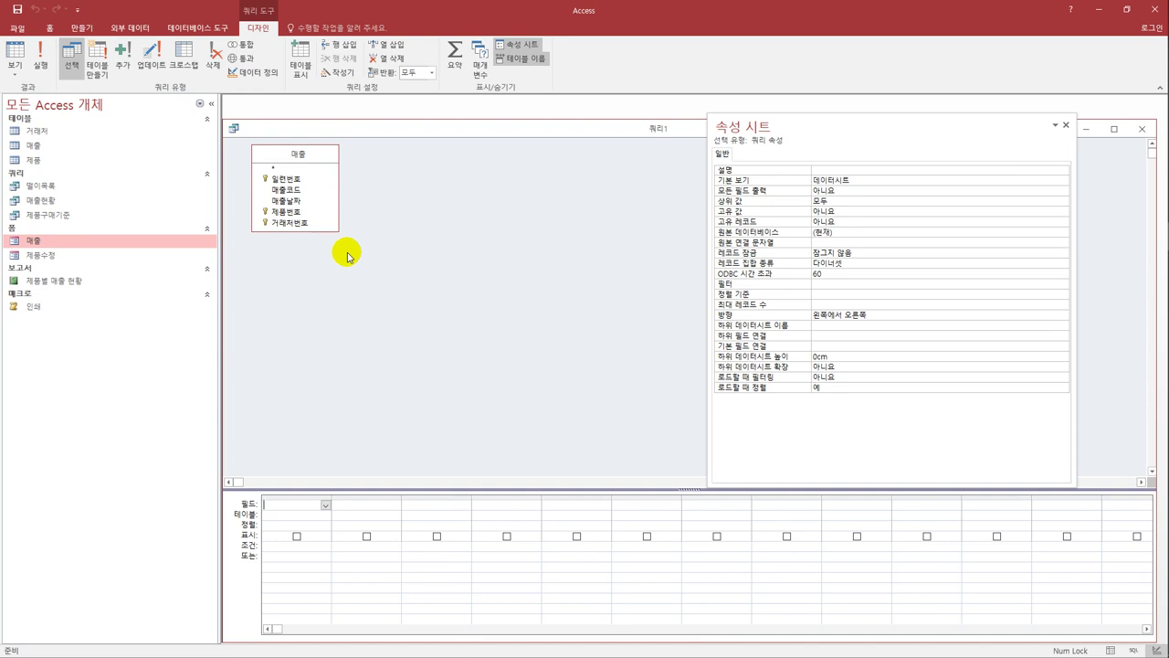
# Add the 제품번호, 매출코드 and 매출날짜 fields of the 매출 table to the query grid
pyautogui.click(294, 212)
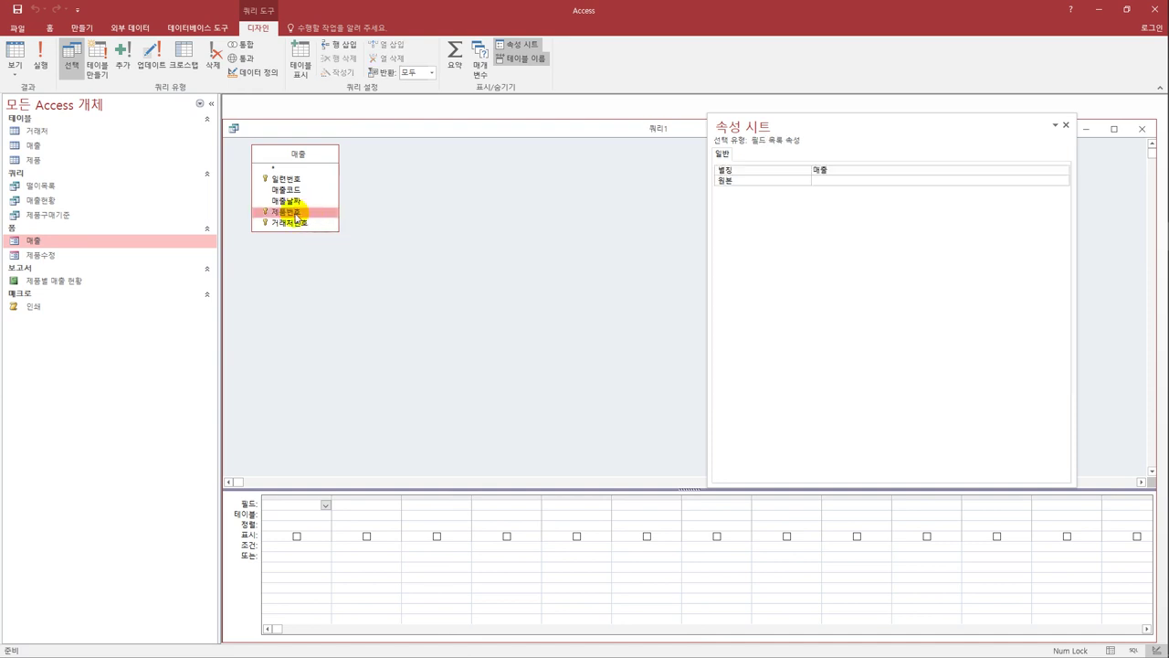
pyautogui.doubleClick(295, 212)
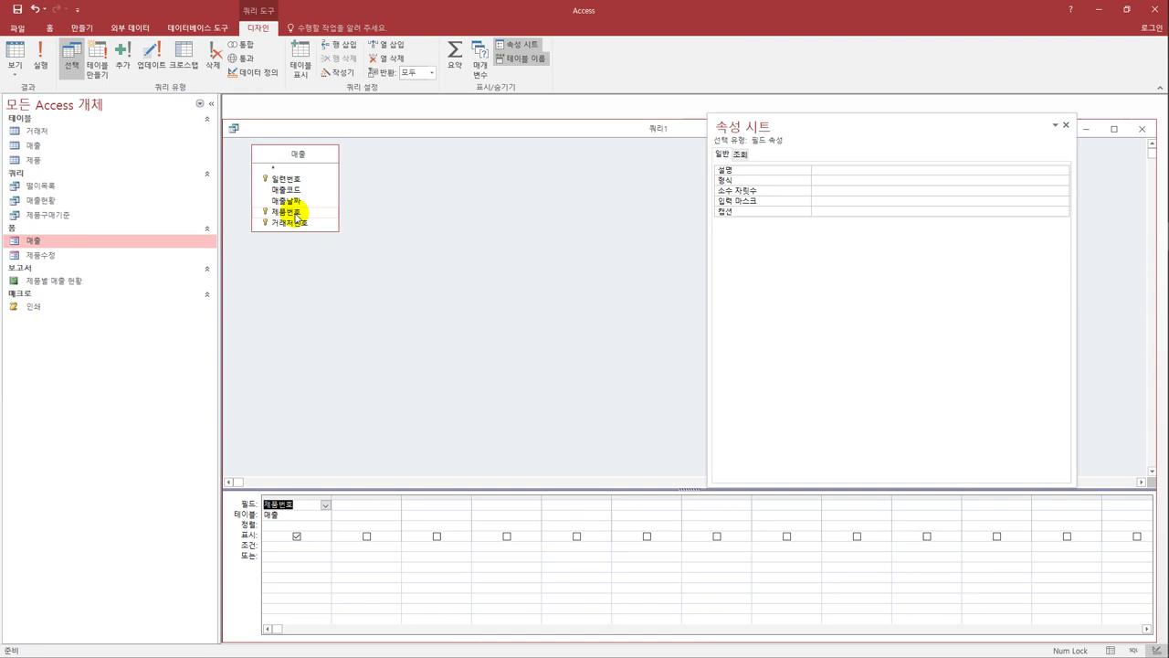
pyautogui.doubleClick(291, 191)
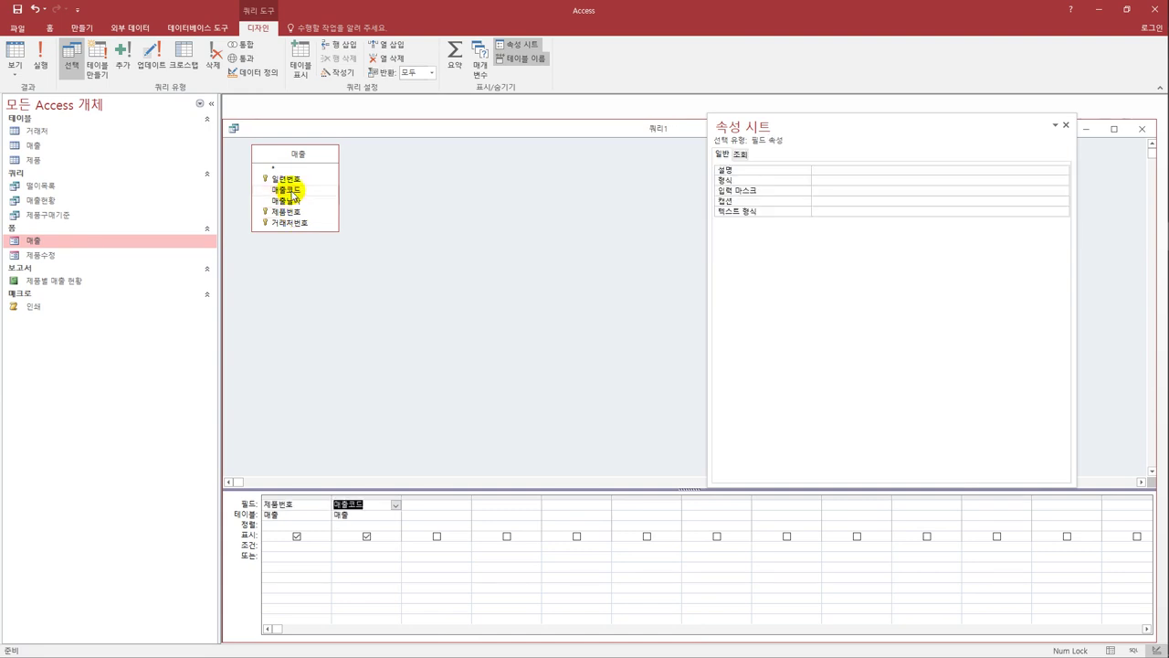
pyautogui.click(291, 202)
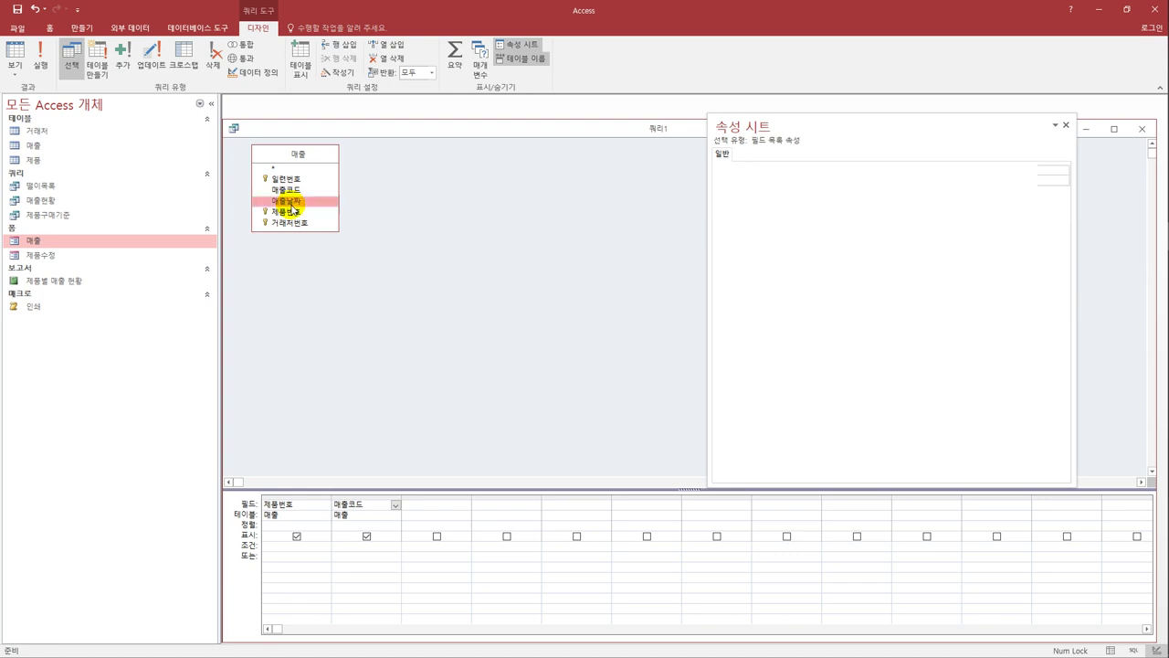
pyautogui.doubleClick(288, 201)
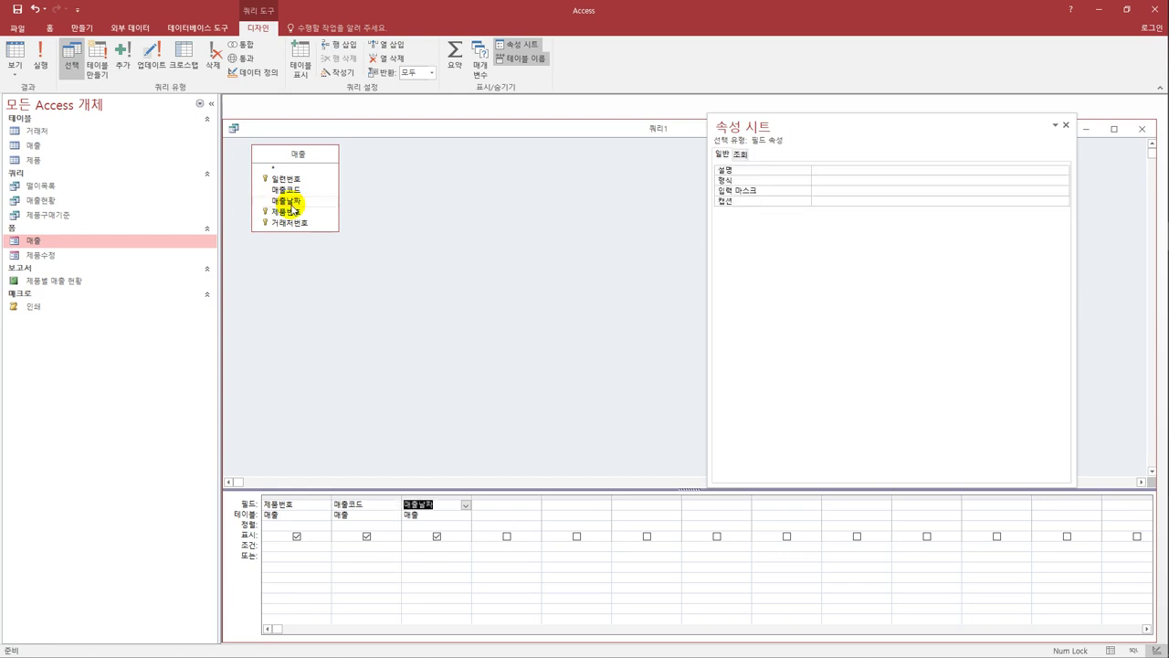
# Preview the unfiltered query records in datasheet view and return to design view
pyautogui.click(15, 53)
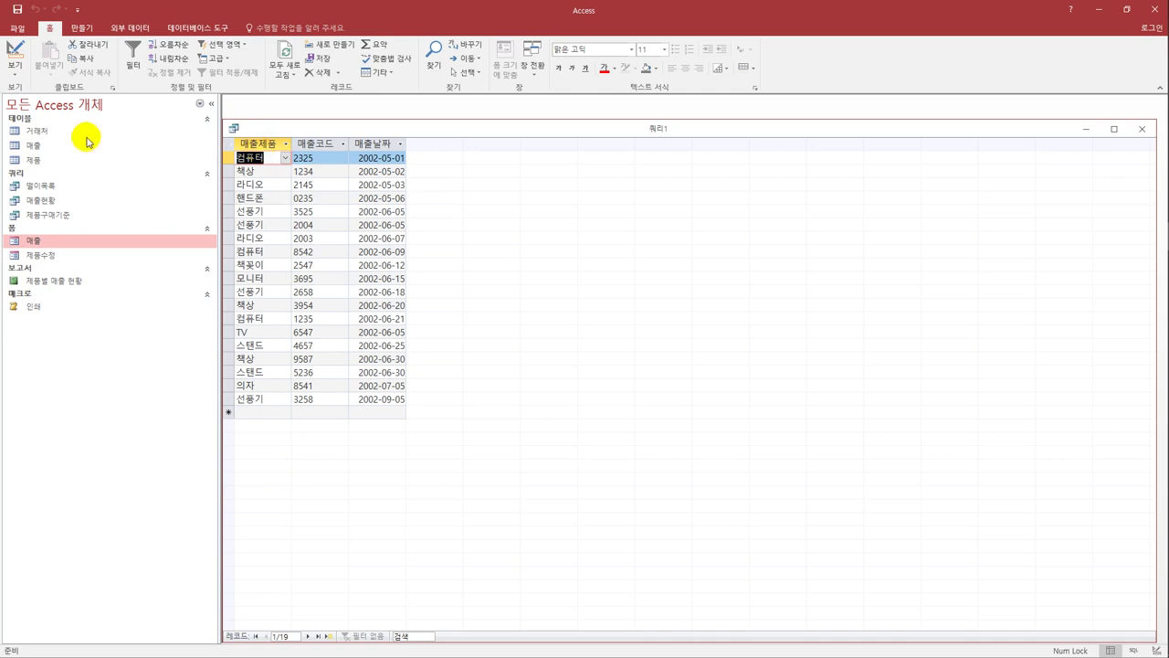
pyautogui.click(15, 73)
pyautogui.click(34, 149)
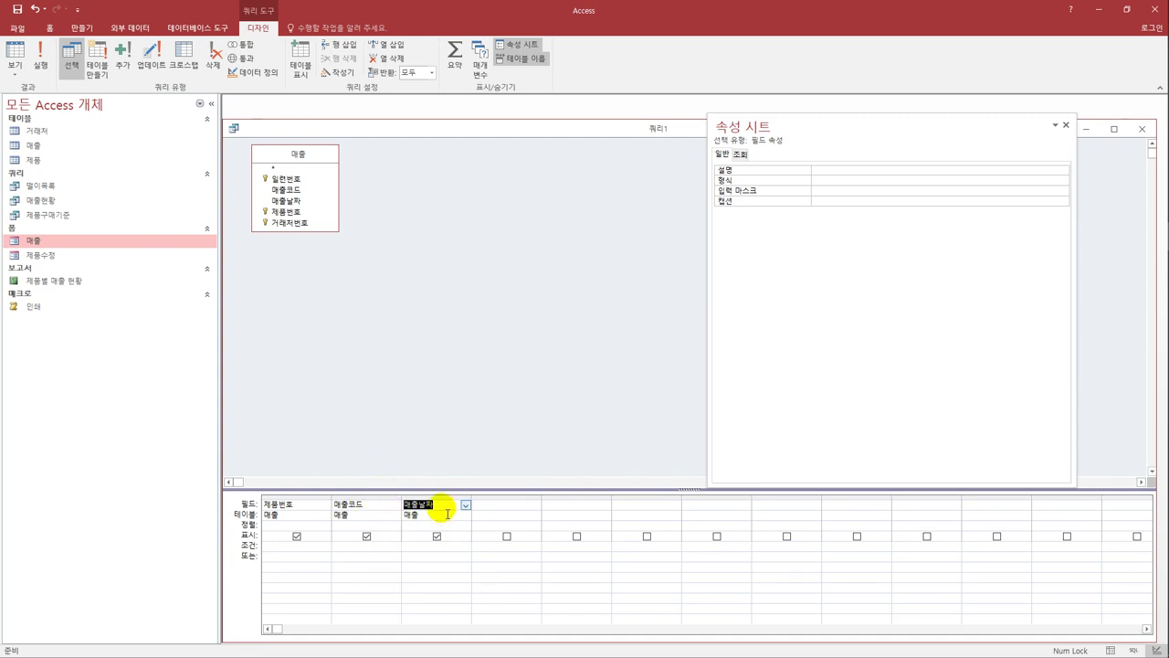
# Widen the 매출날짜 column and begin its criteria with >DateAdd("d",-1,"2002-6-30")
pyautogui.moveTo(472, 500); pyautogui.dragTo(671, 498)
pyautogui.click(425, 545)
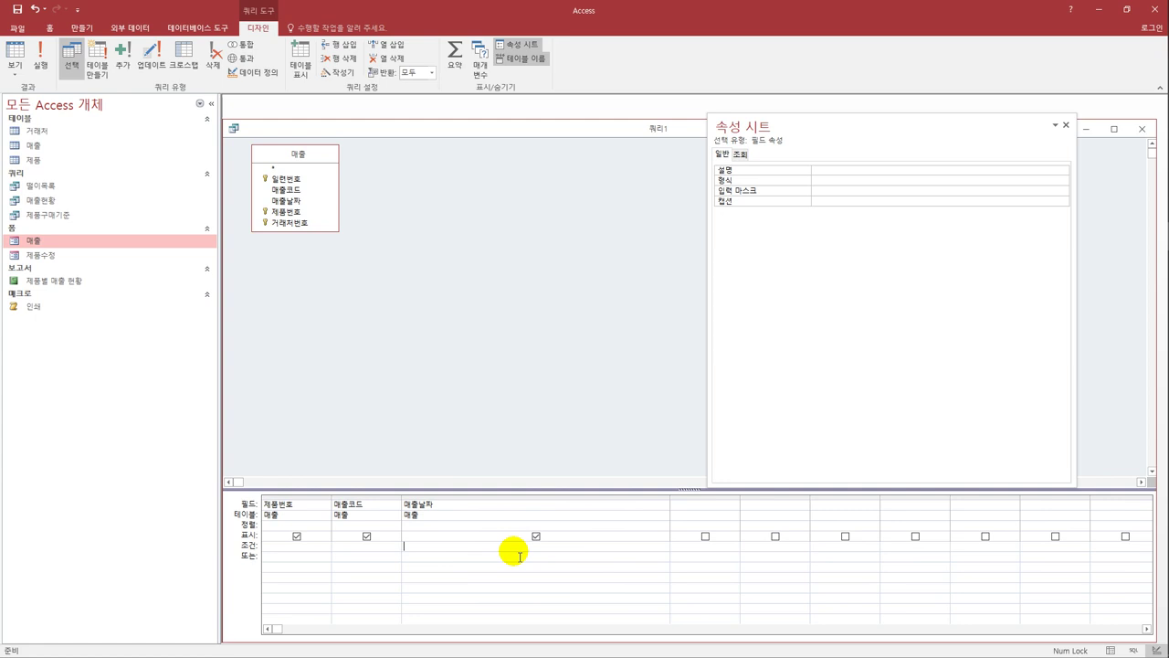
pyautogui.write('>ㅁ')
pyautogui.write('ateadd(')
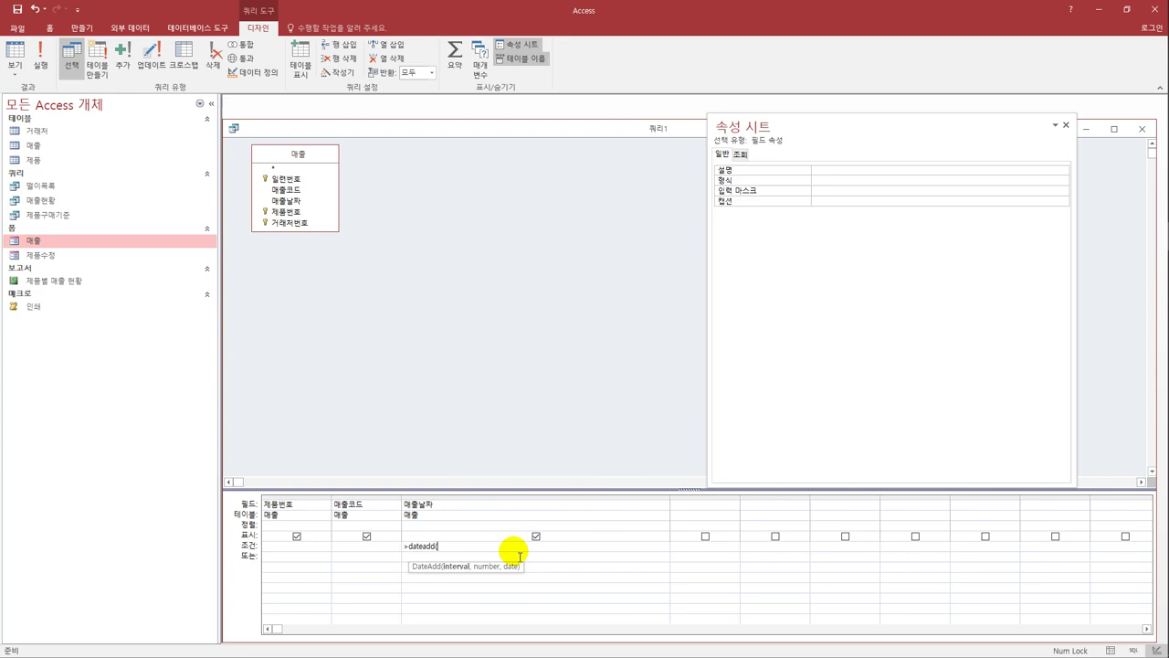
pyautogui.write('"d"')
pyautogui.write(',')
pyautogui.write('-1,"2002-6-30')
pyautogui.write(') ')
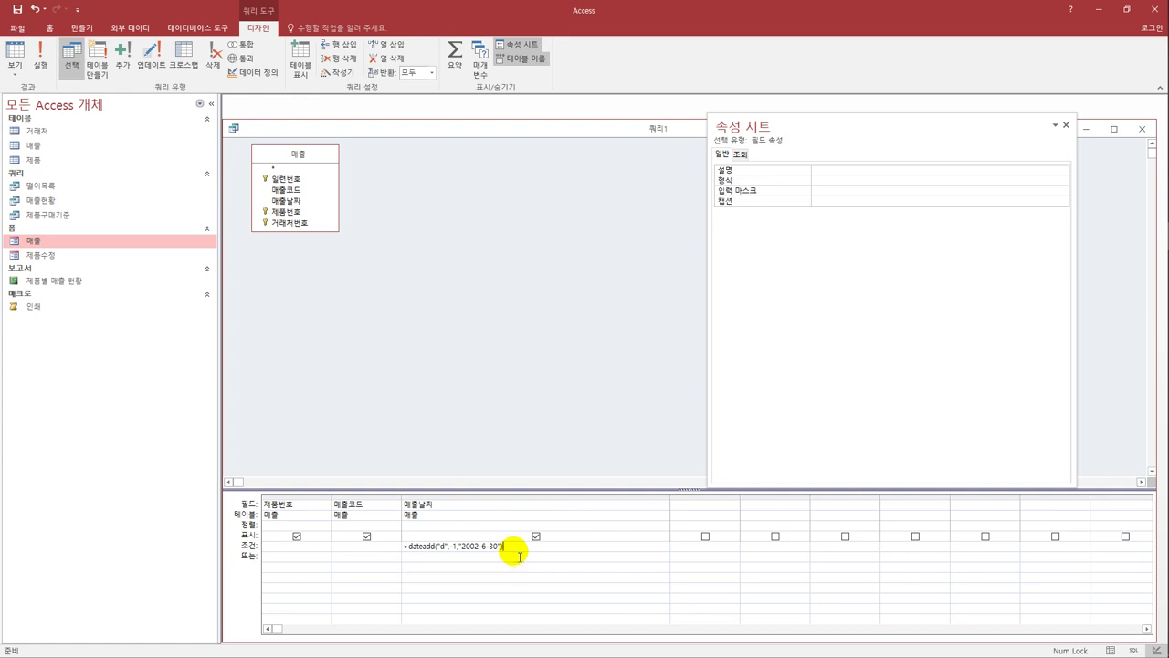
# Complete the 매출날짜 criteria by appending And <DateAdd("d",1,"2002-12-31")
pyautogui.write('and')
pyautogui.write('<')
pyautogui.write('datea')
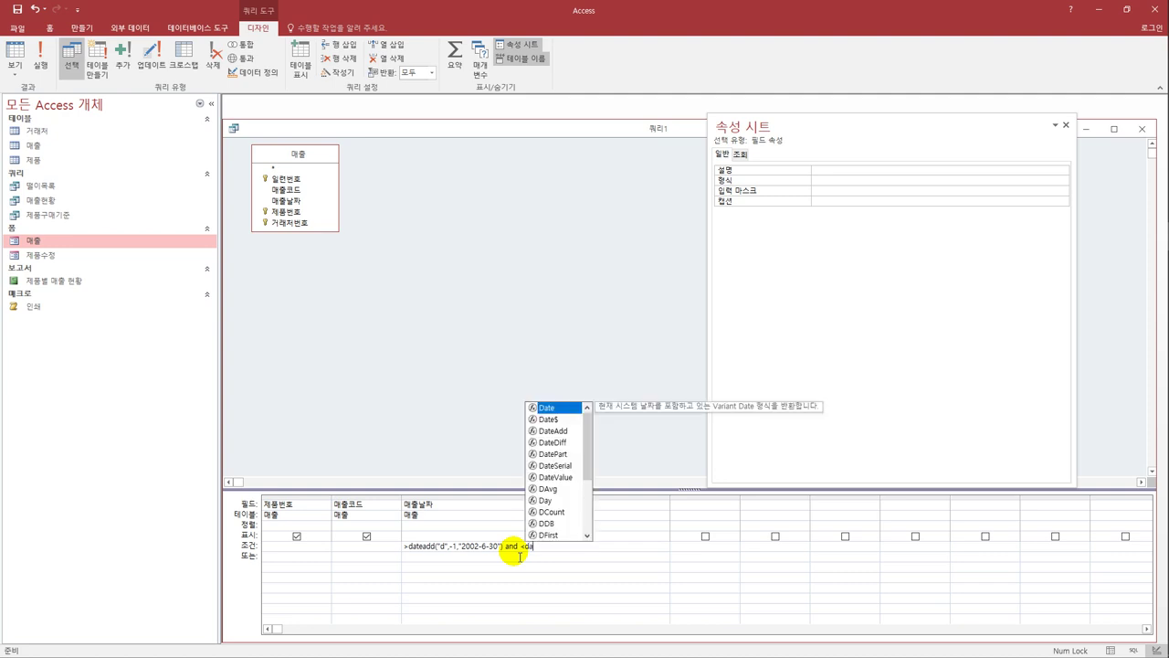
pyautogui.write('dd(')
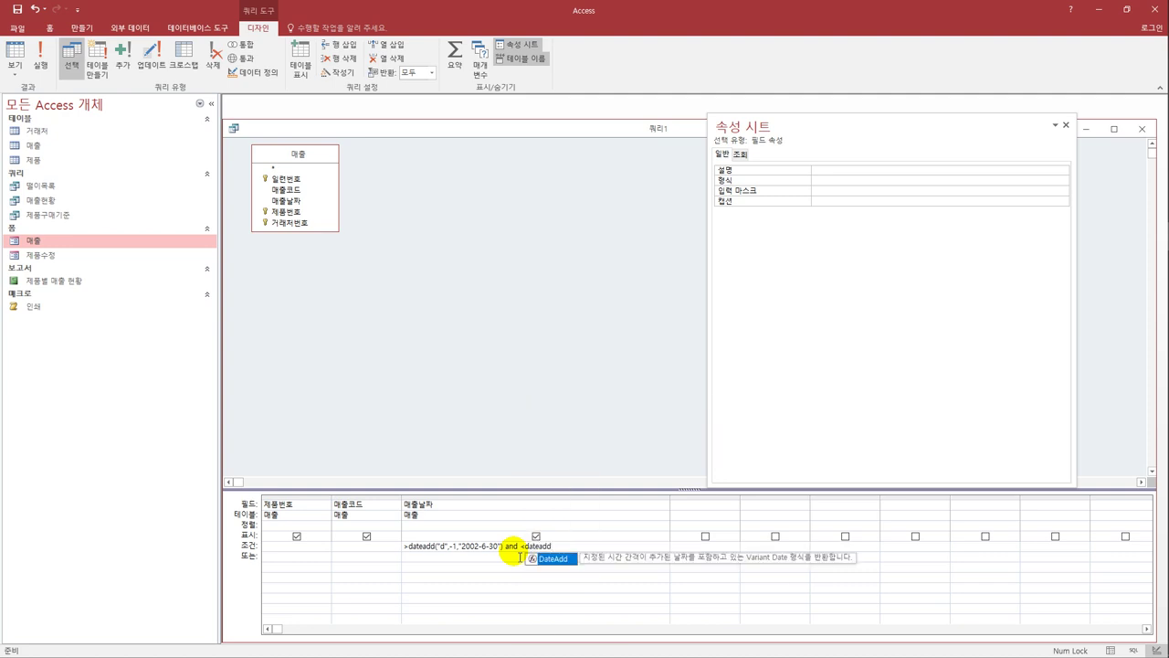
pyautogui.write('"d"')
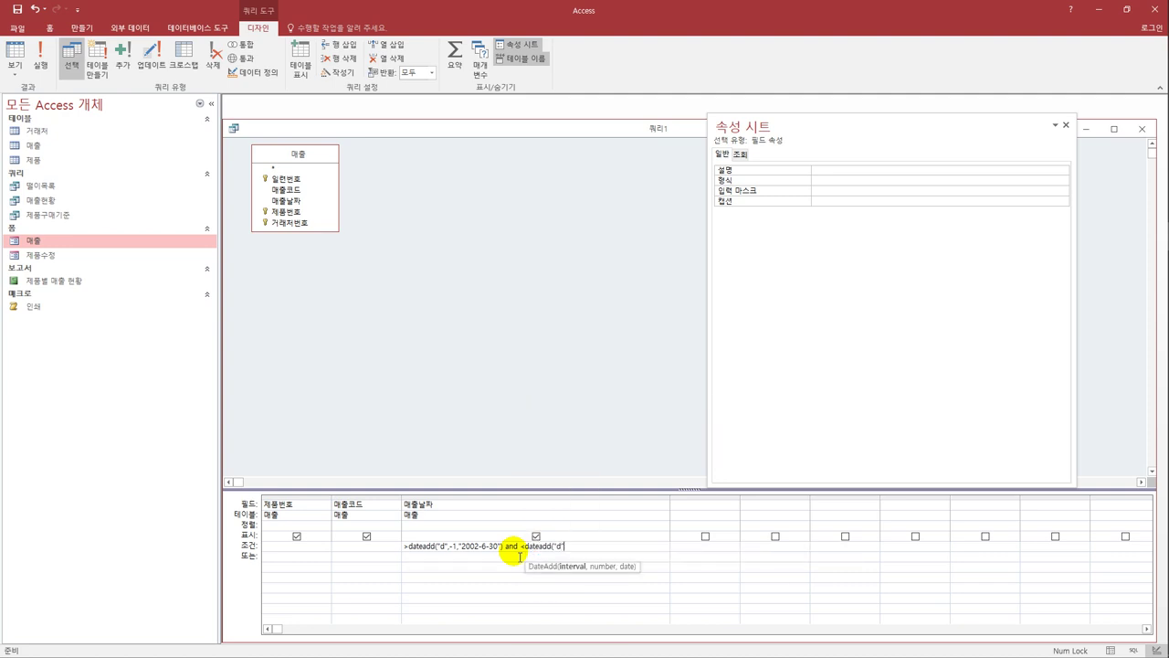
pyautogui.write(',1,"2002-12-31')
pyautogui.press('BackSpace')
pyautogui.press('BackSpace')
pyautogui.write('")')
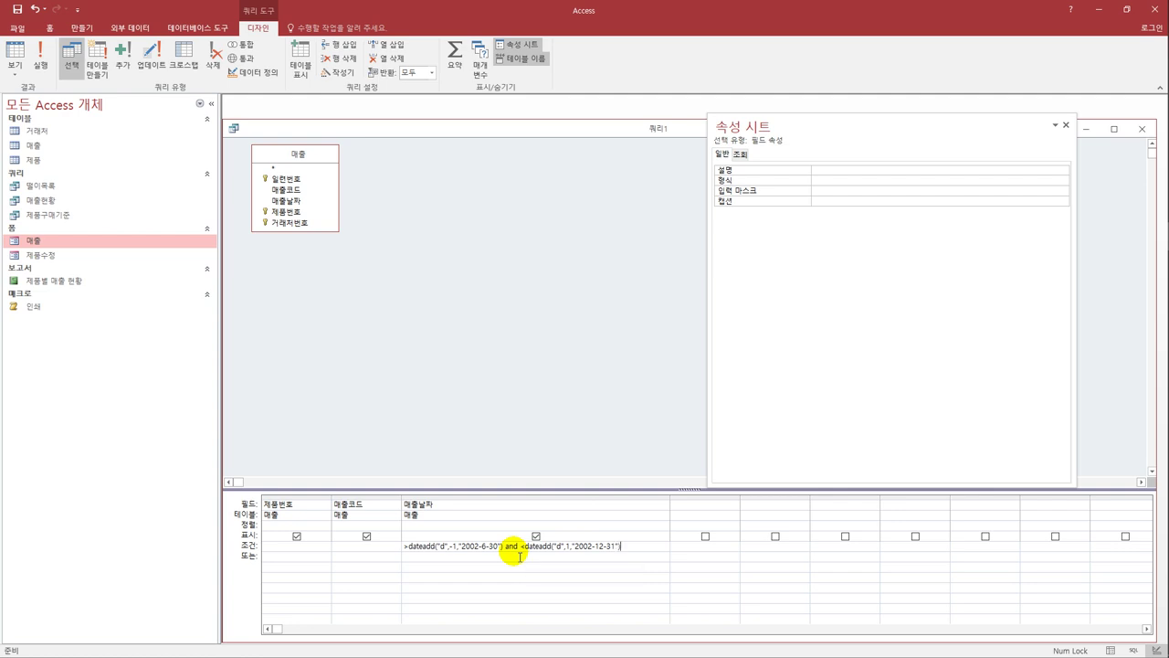
pyautogui.click(519, 556)
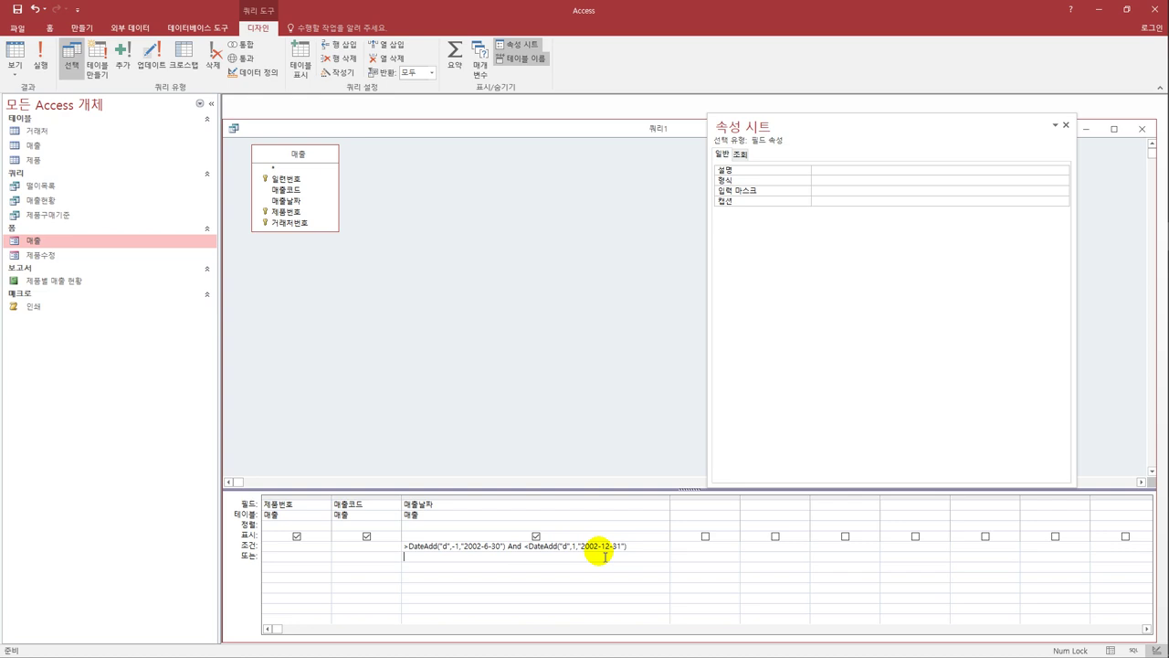
# Show the query in datasheet view, save it as 하반기실적(6월30일포함) and close it
pyautogui.click(15, 55)
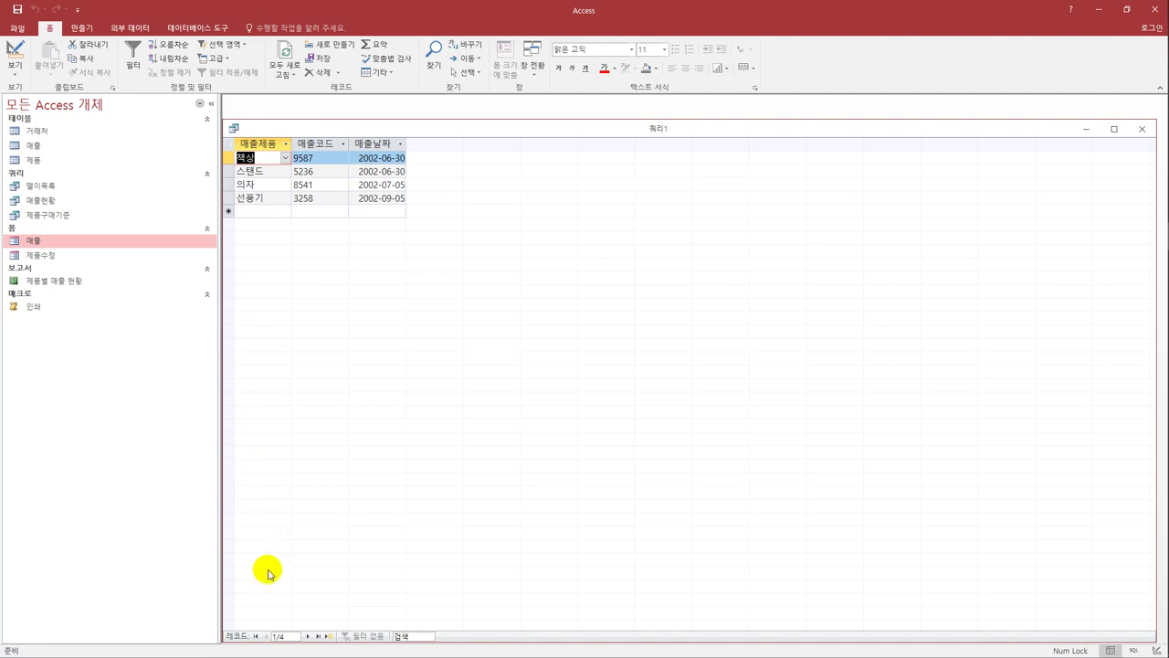
pyautogui.click(18, 13)
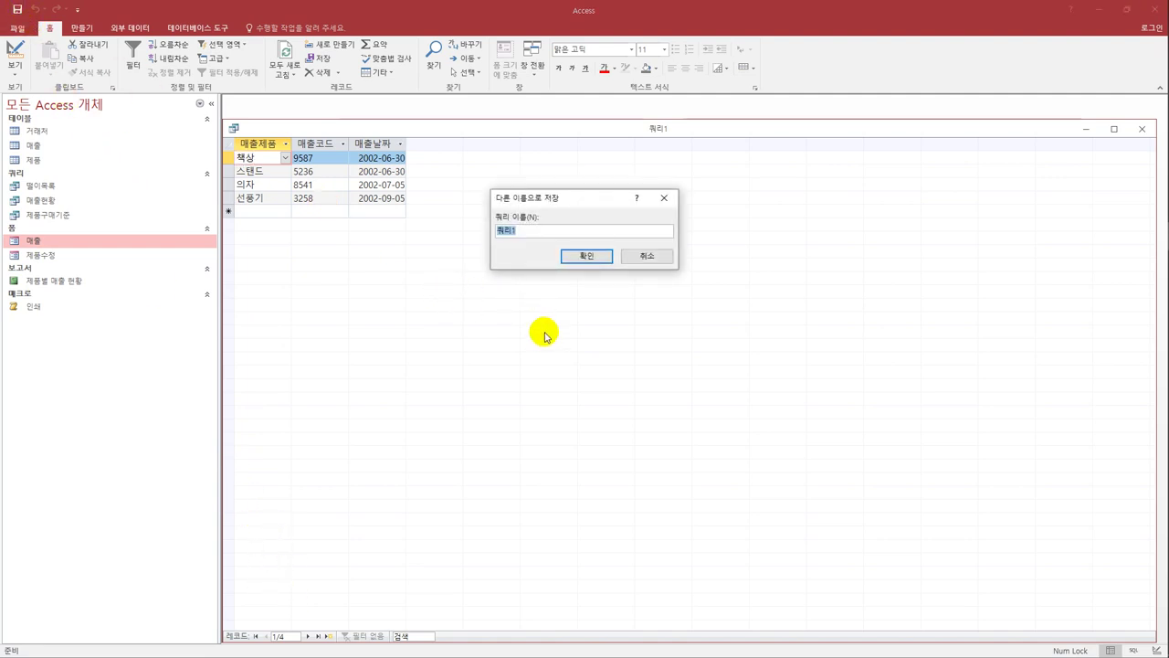
pyautogui.write('ㅁ')
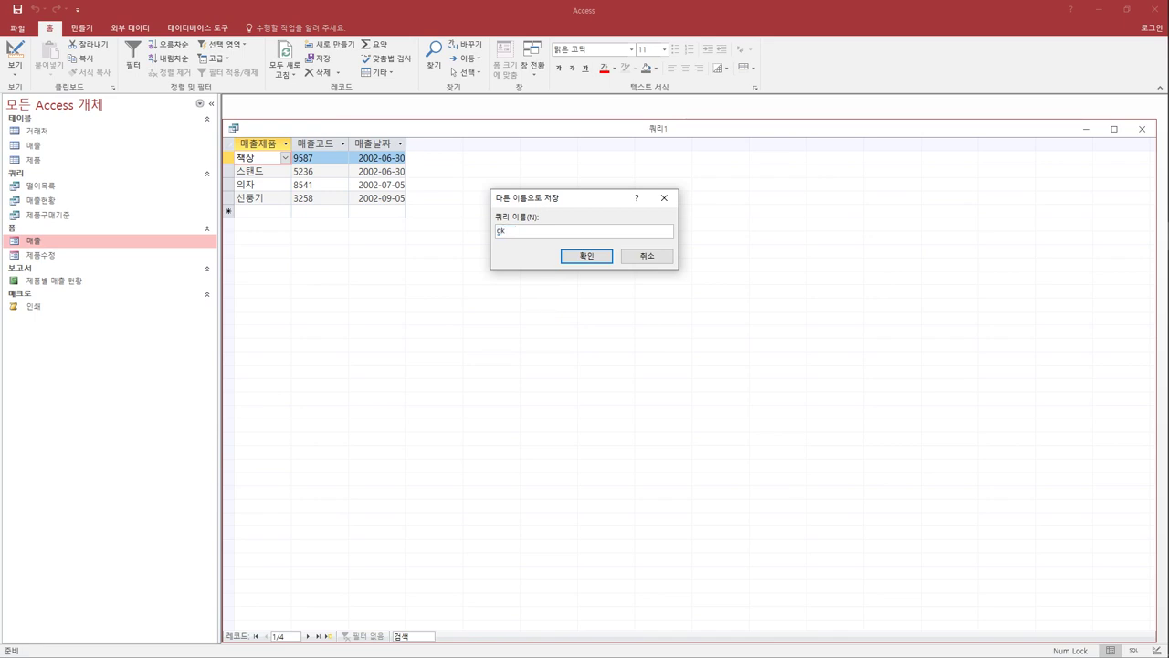
pyautogui.write('반기실적(6월30일포함')
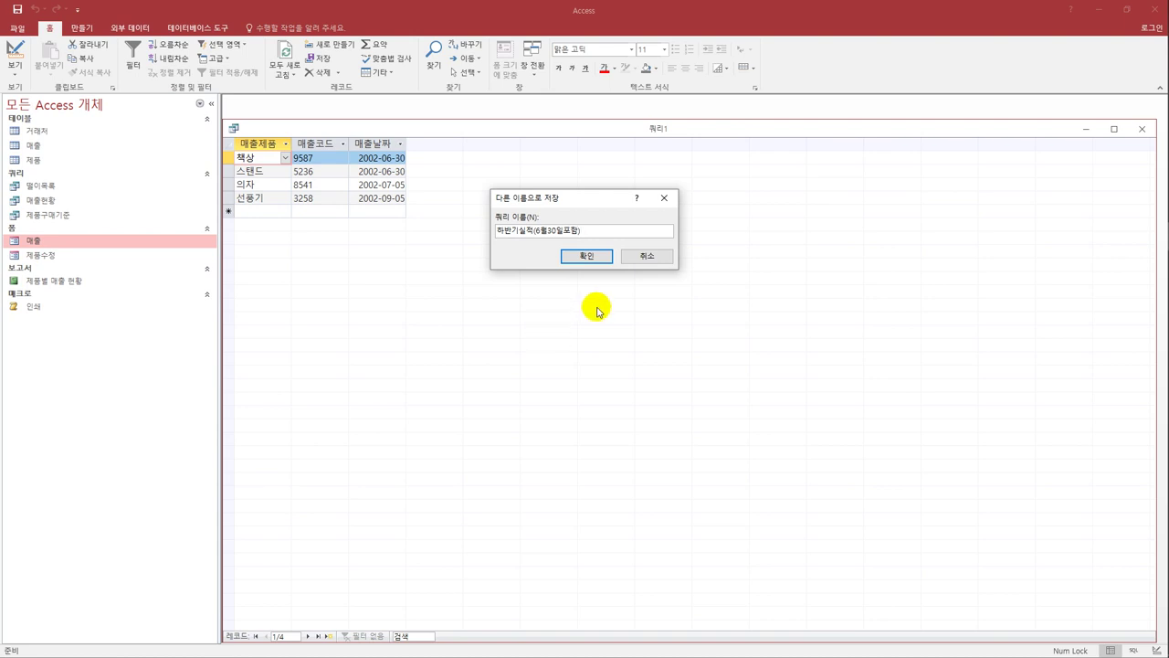
pyautogui.click(602, 255)
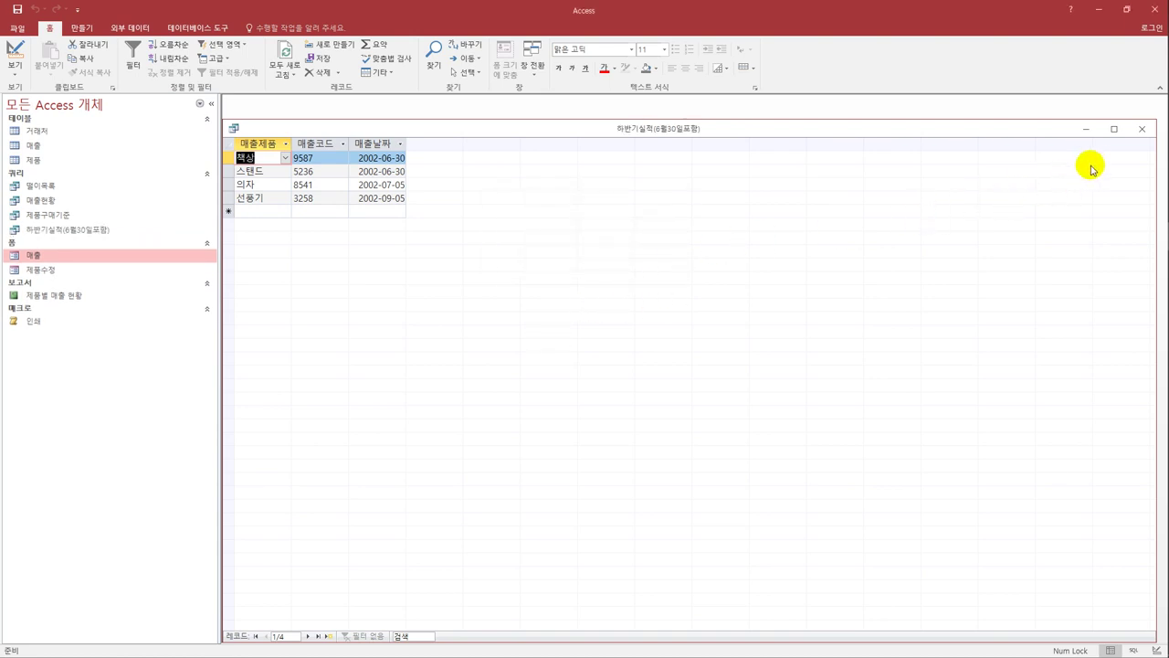
pyautogui.click(1141, 129)
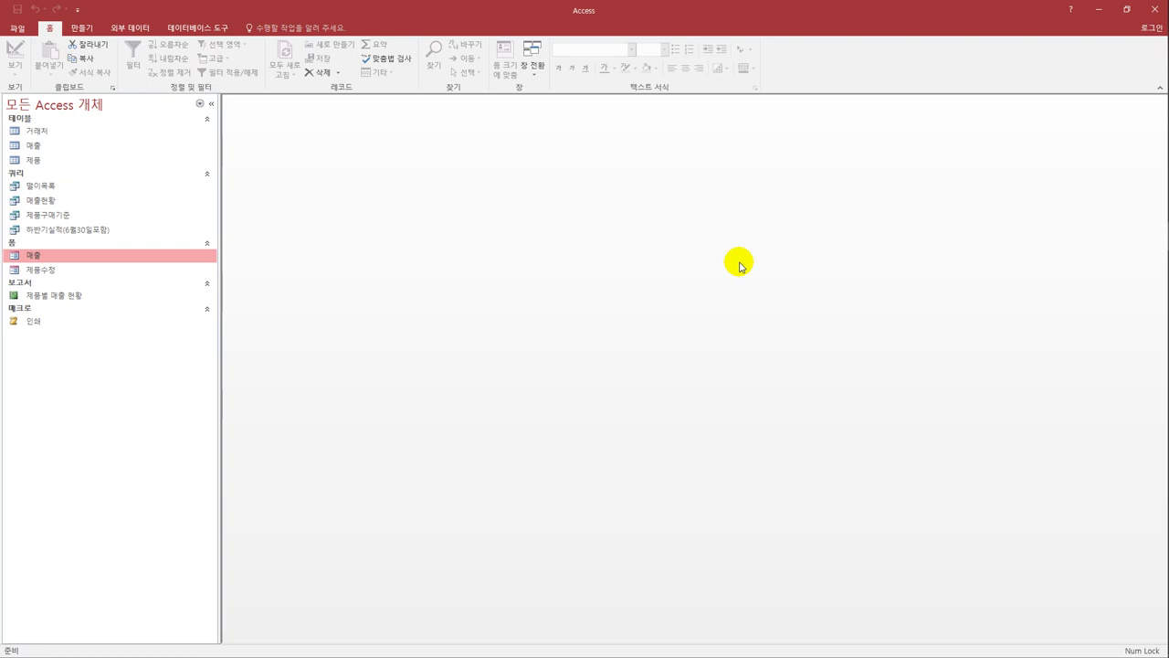
# Start a new crosstab query with the query wizard, based on the 매출현황 query
pyautogui.click(82, 30)
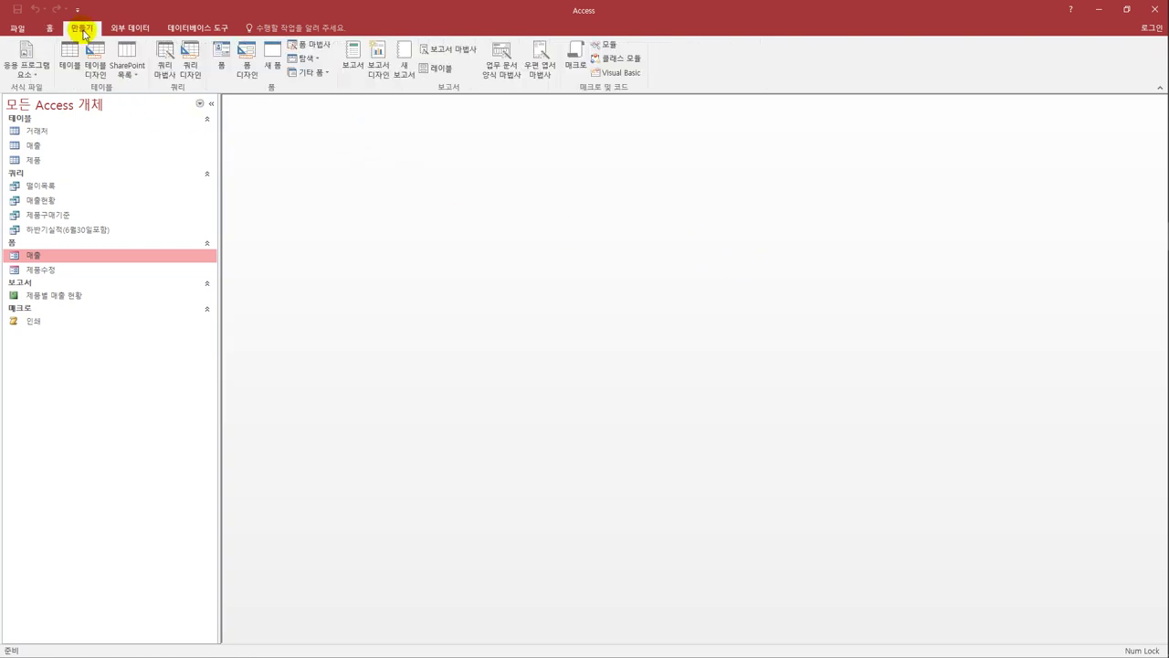
pyautogui.click(166, 66)
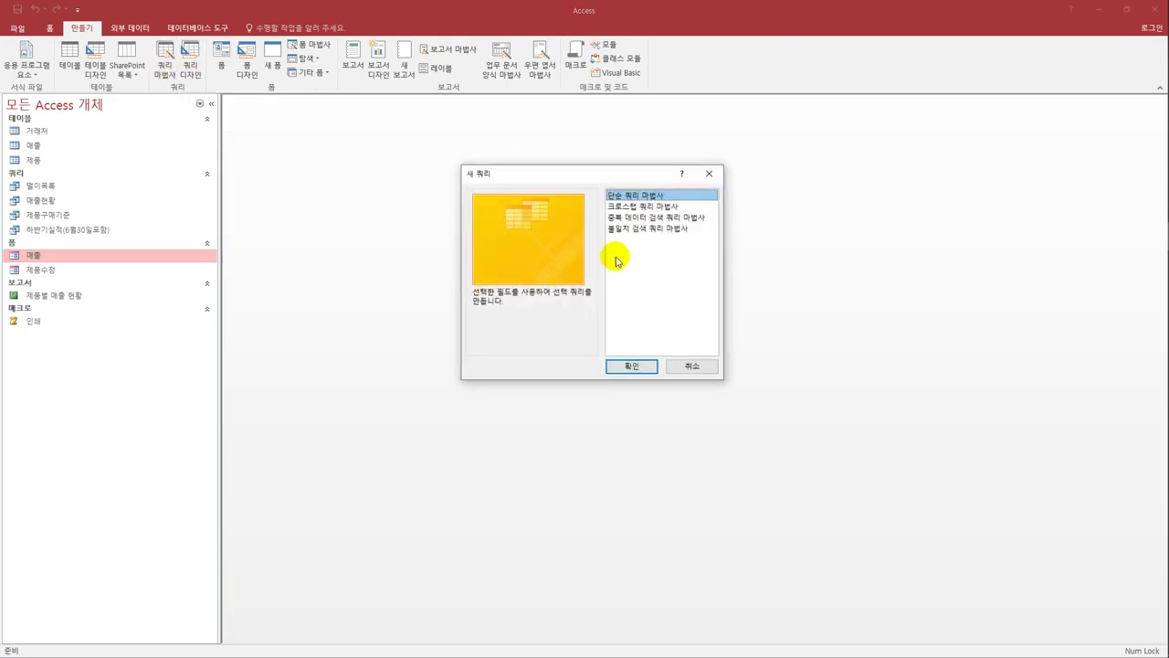
pyautogui.click(636, 206)
pyautogui.click(631, 365)
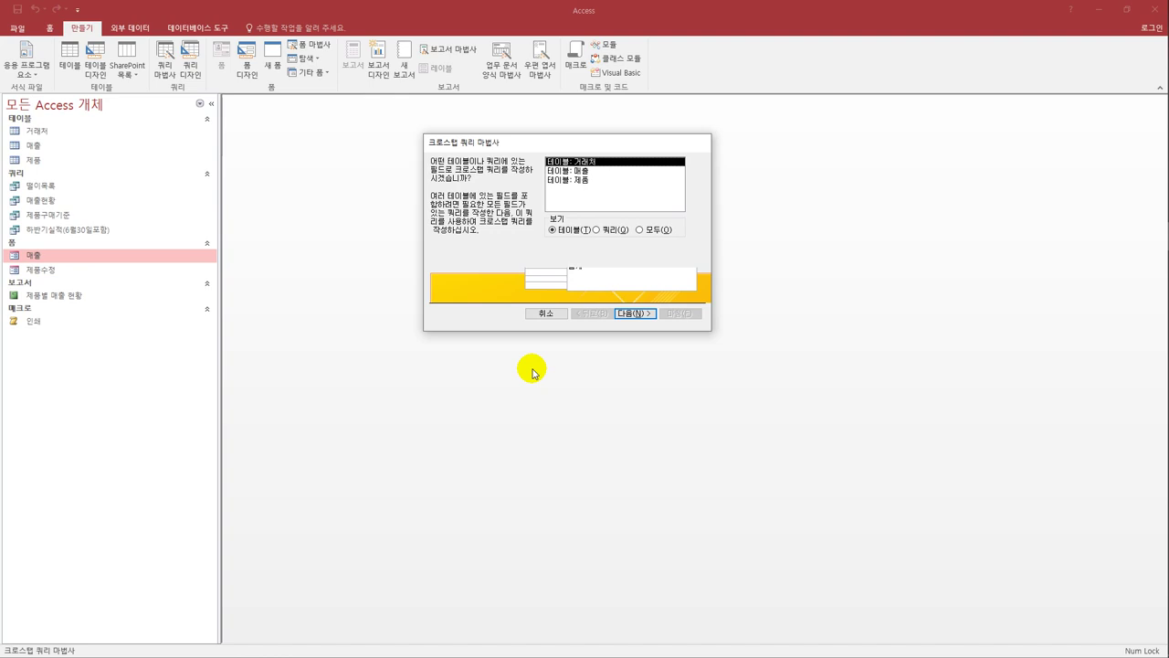
pyautogui.click(613, 229)
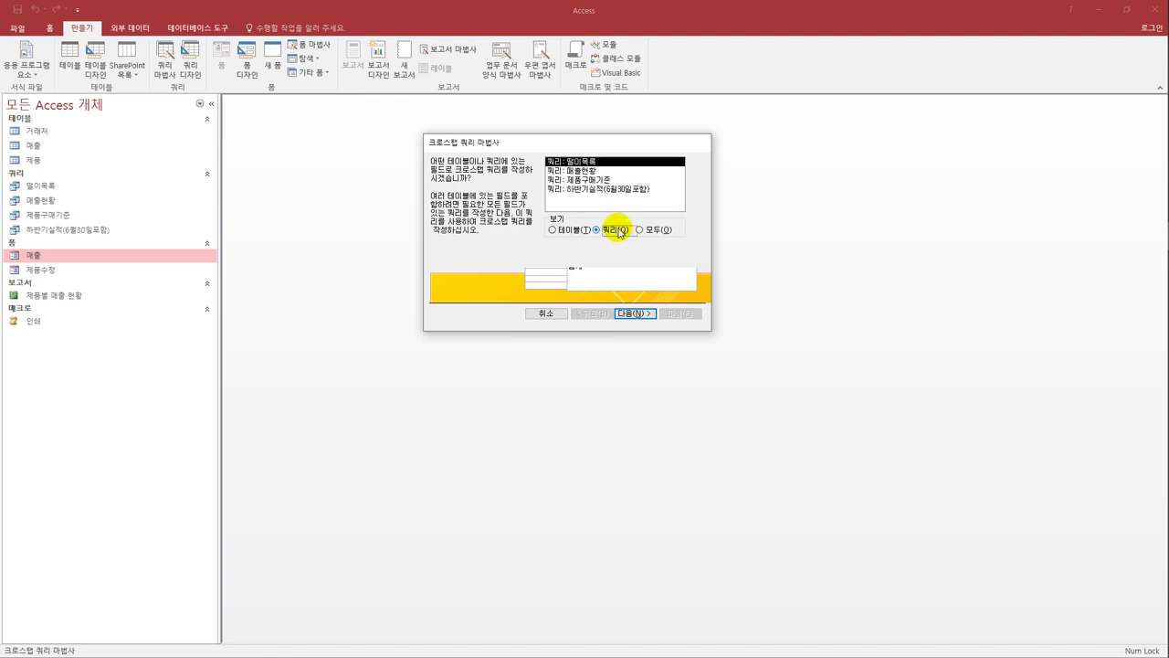
pyautogui.click(594, 171)
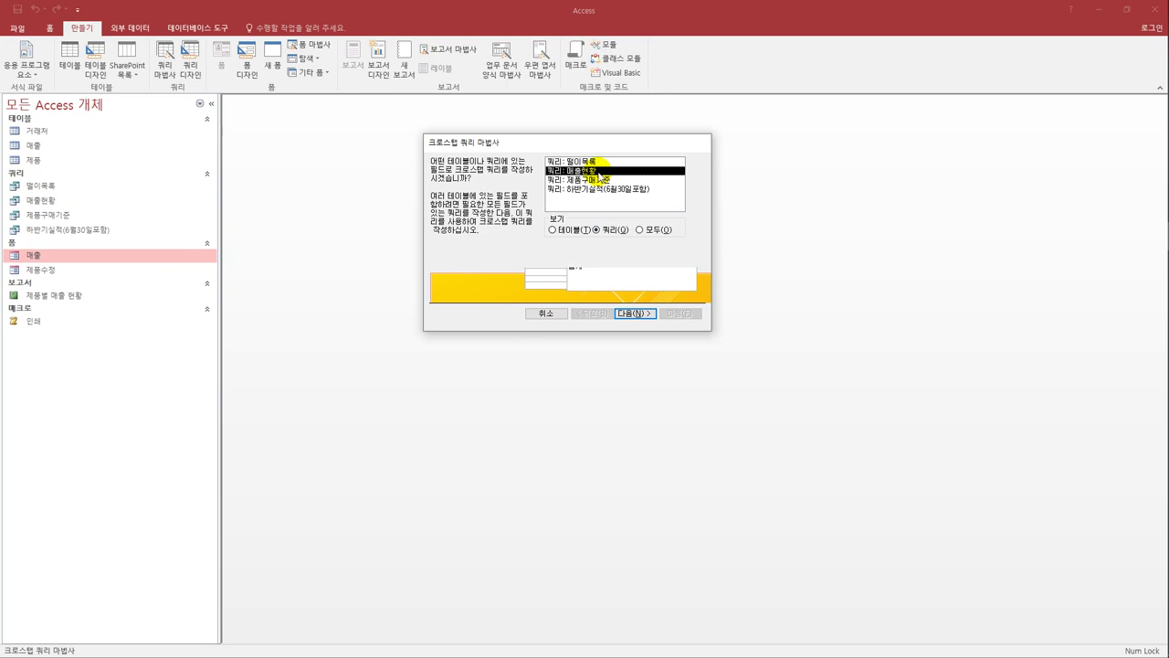
pyautogui.click(637, 314)
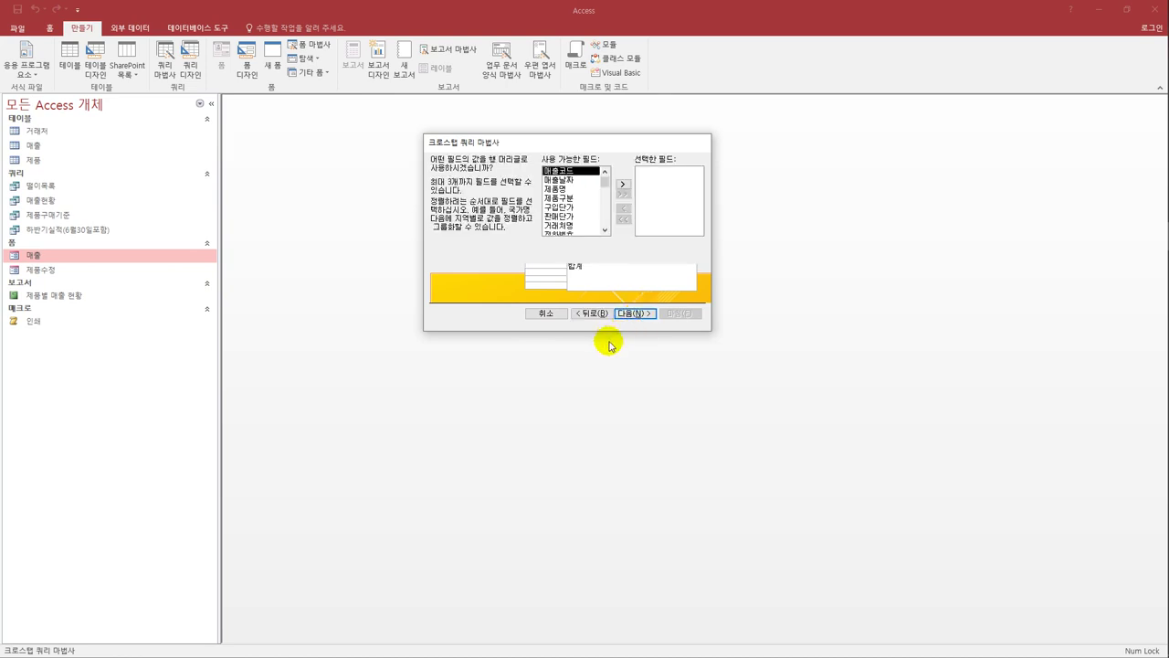
# Set 거래처명 as the row heading, 제품구분 as the column heading and the count (개수) of 매출코드 as the value
pyautogui.click(559, 224)
pyautogui.doubleClick(573, 228)
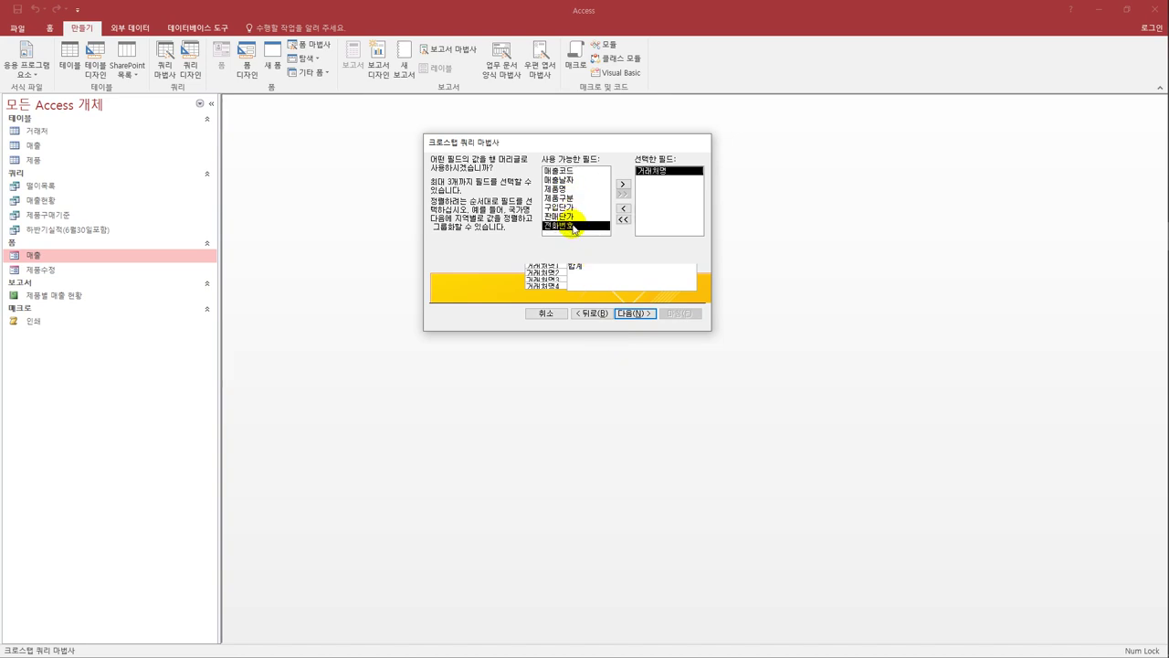
pyautogui.click(626, 314)
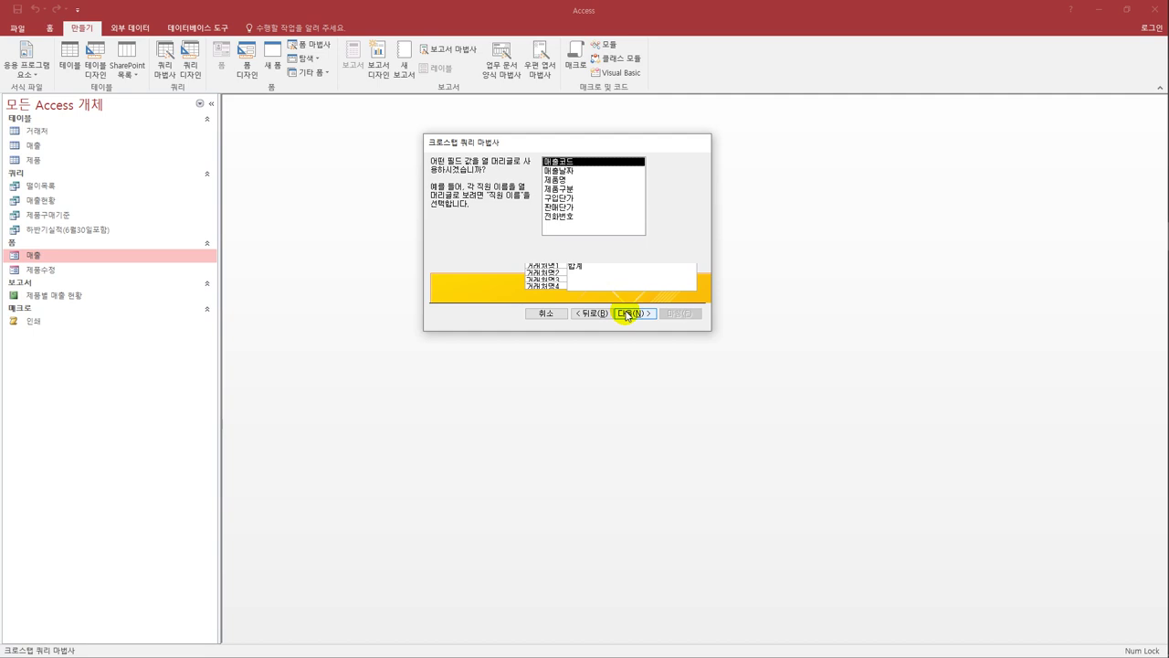
pyautogui.doubleClick(573, 190)
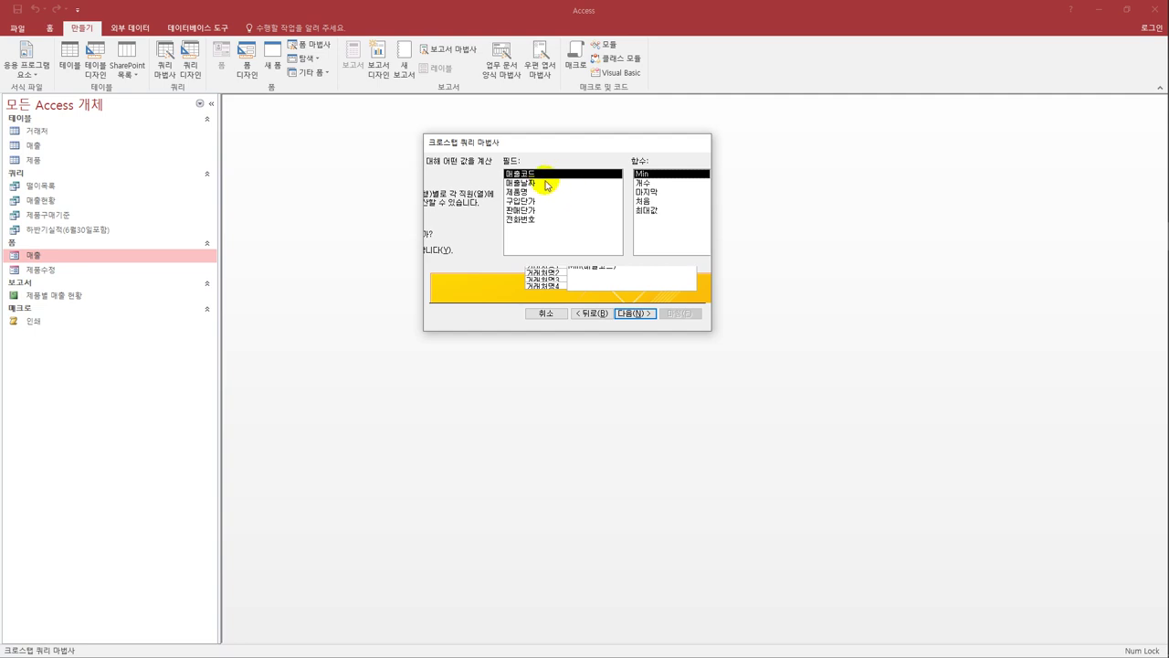
pyautogui.click(643, 182)
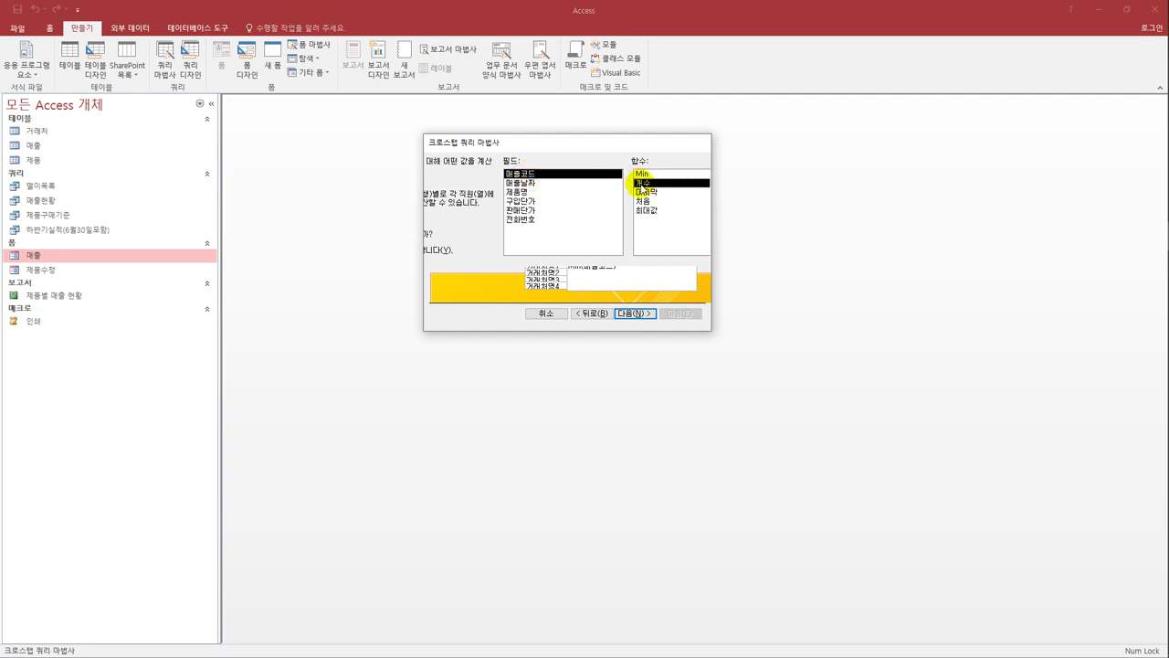
pyautogui.click(628, 315)
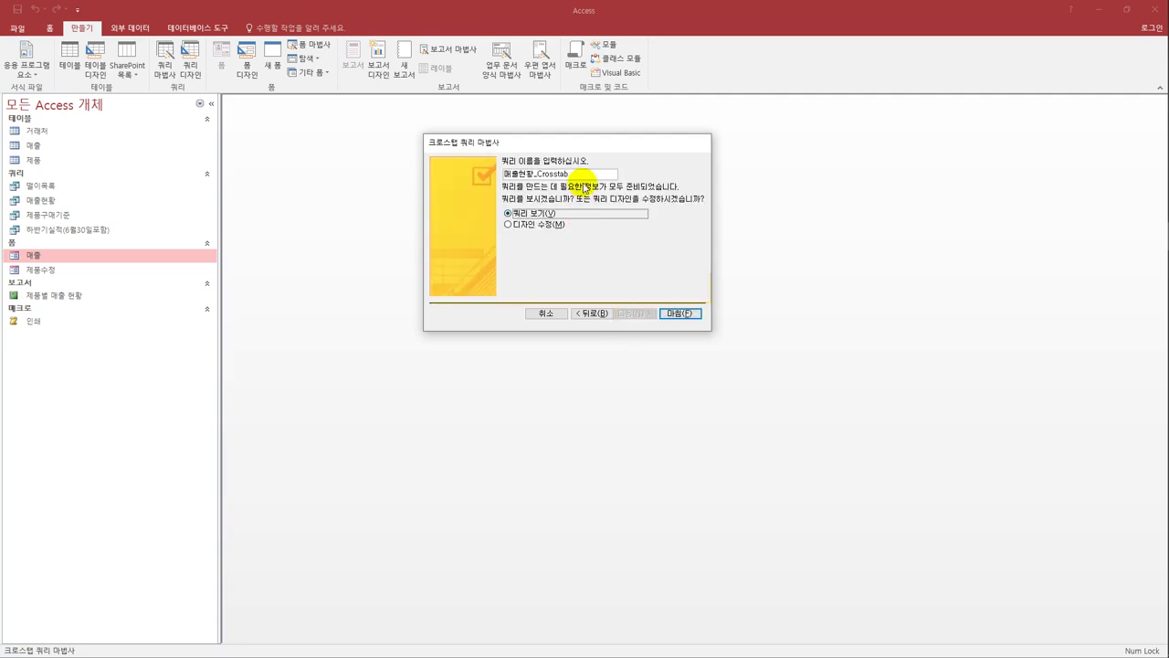
# Name the crosstab query 매출분석 and finish the wizard with the option to modify the design (디자인 수정)
pyautogui.moveTo(575, 174); pyautogui.dragTo(499, 176)
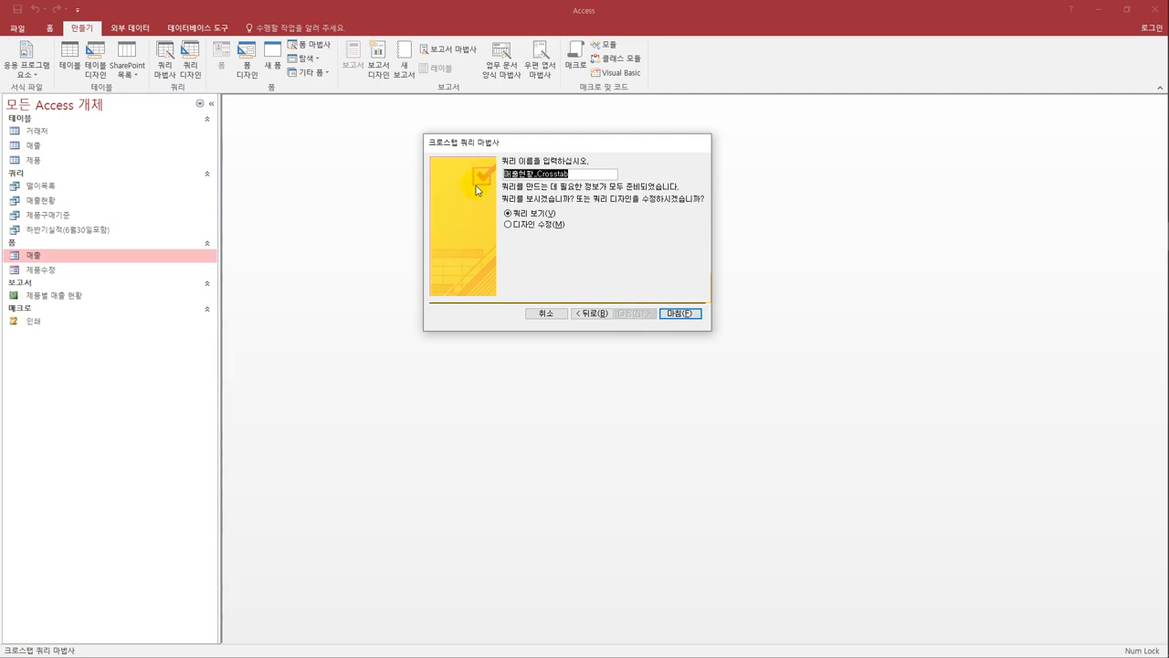
pyautogui.write('매출현')
pyautogui.write('석')
pyautogui.click(535, 225)
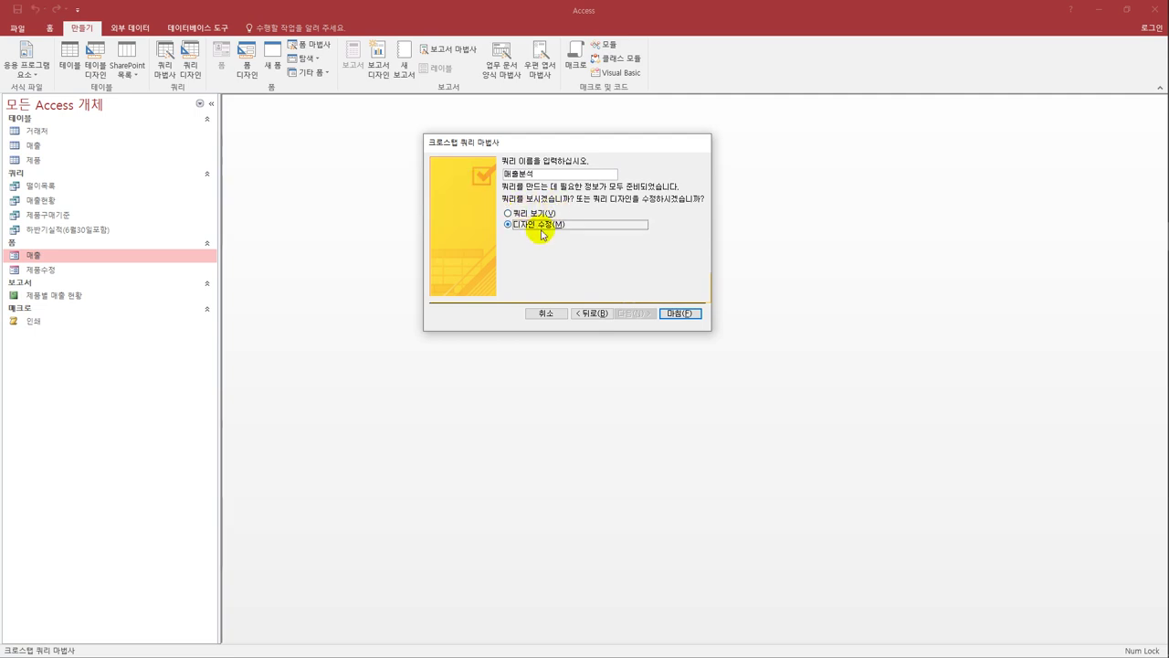
pyautogui.click(668, 316)
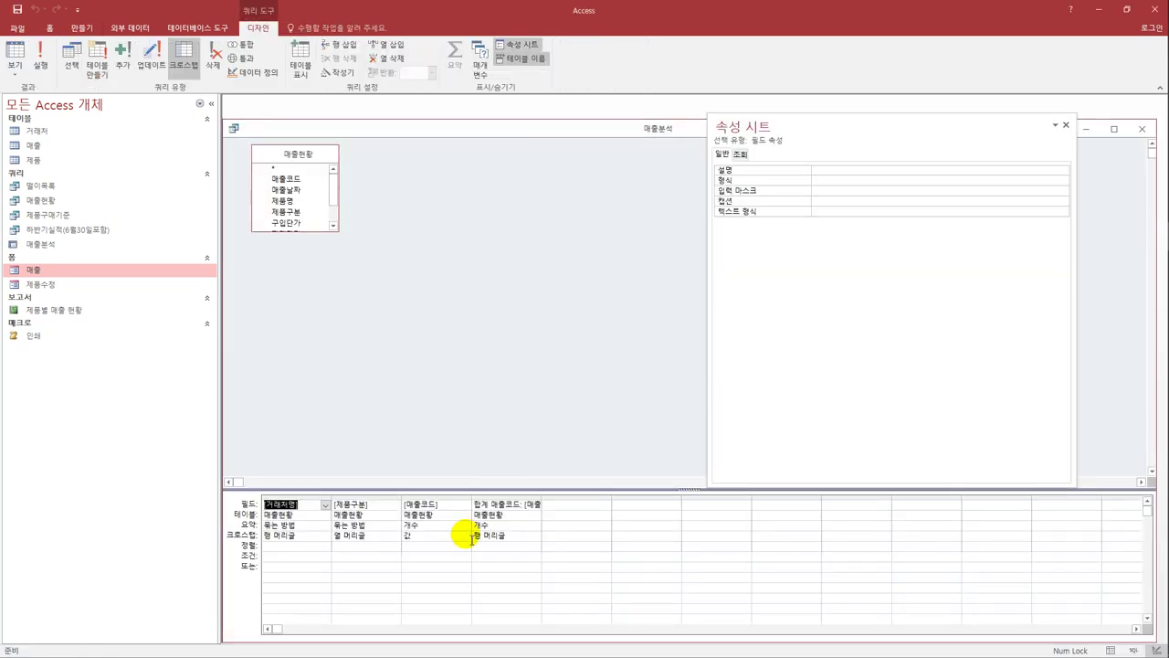
# Rename the total column of the crosstab query as 매출, keeping [매출코드] as its source field
pyautogui.click(513, 508)
pyautogui.moveTo(523, 505); pyautogui.dragTo(464, 503)
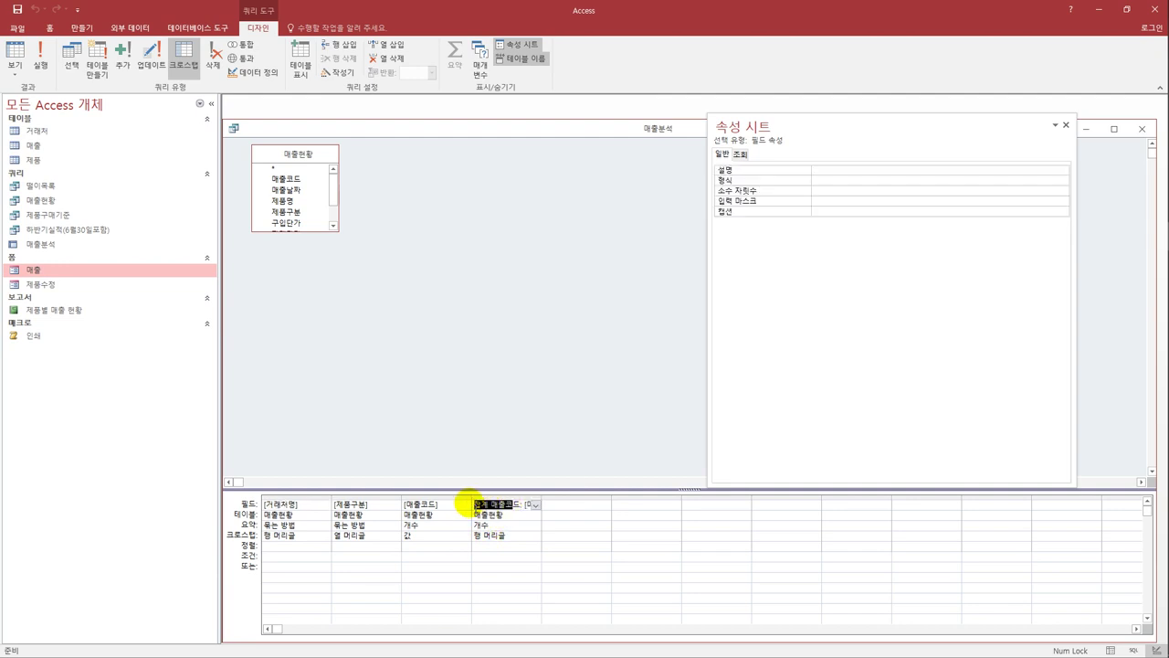
pyautogui.press('Delete')
pyautogui.write('개')
pyautogui.write('출:')
pyautogui.click(420, 548)
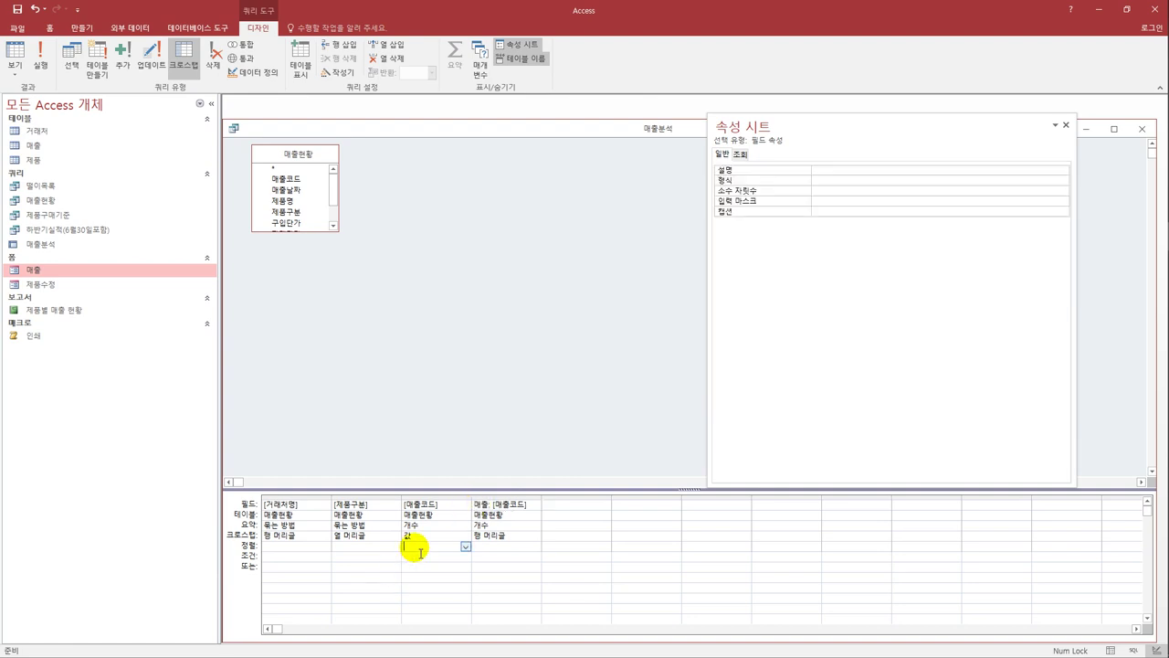
# Display the results of the 매출분석 crosstab query and close it
pyautogui.click(16, 57)
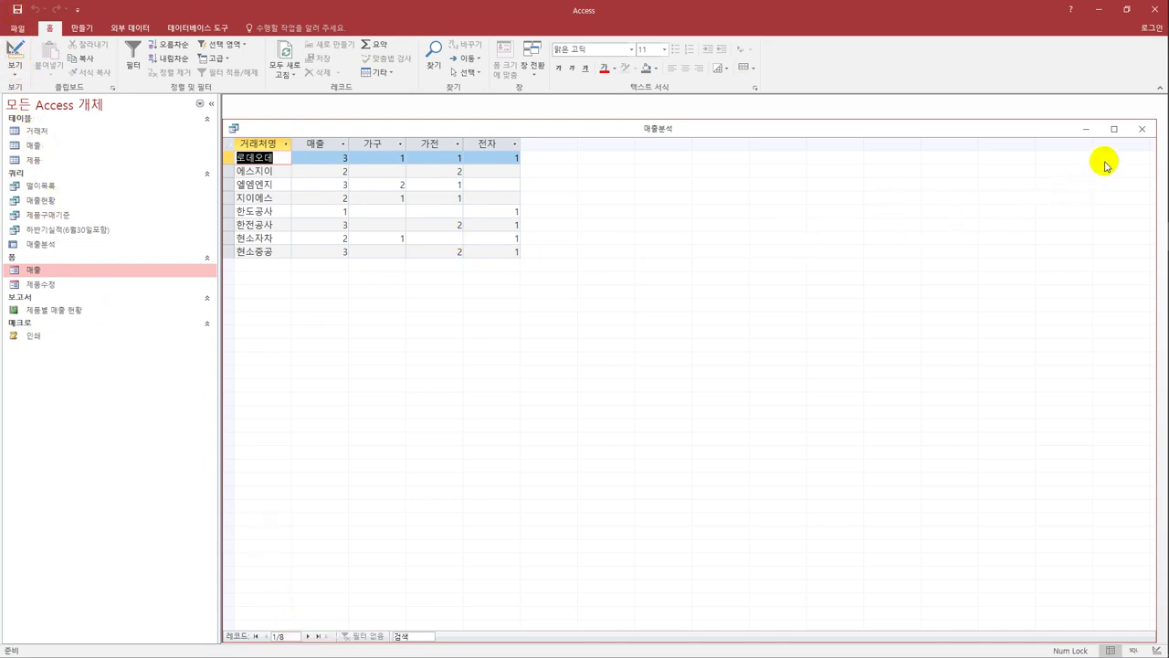
pyautogui.click(1141, 128)
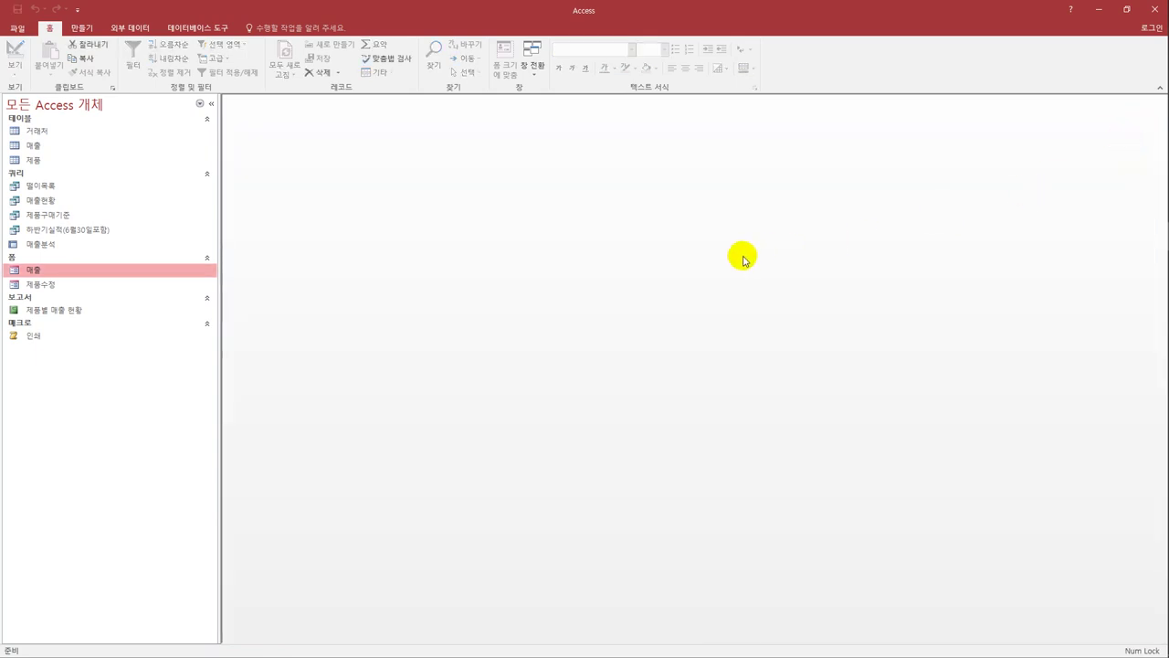